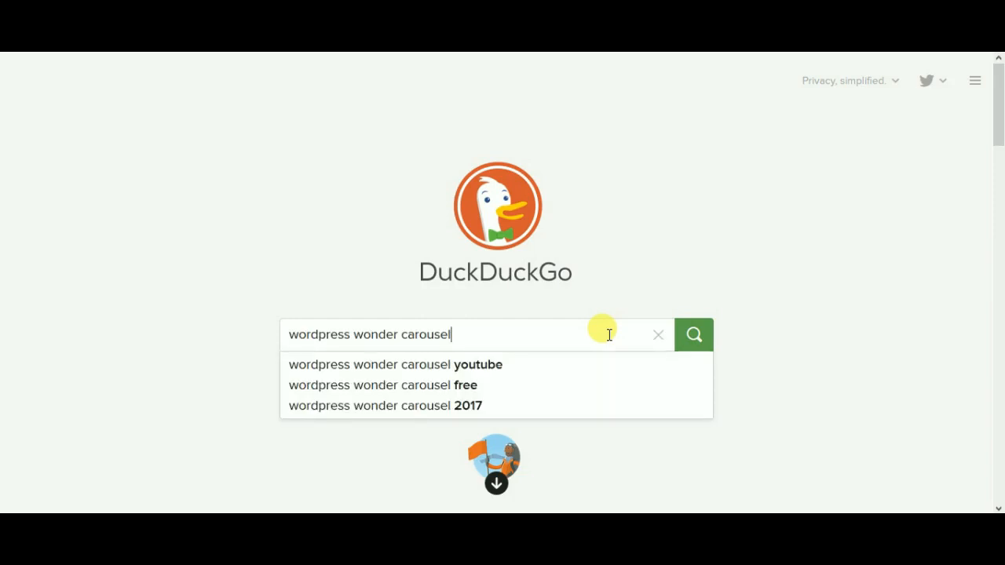
Search the web for "wordpress wonder carousel" and open the wonderplugin.com WordPress Carousel Plugin result in a new tab.
{"action": "key", "text": "Return"}
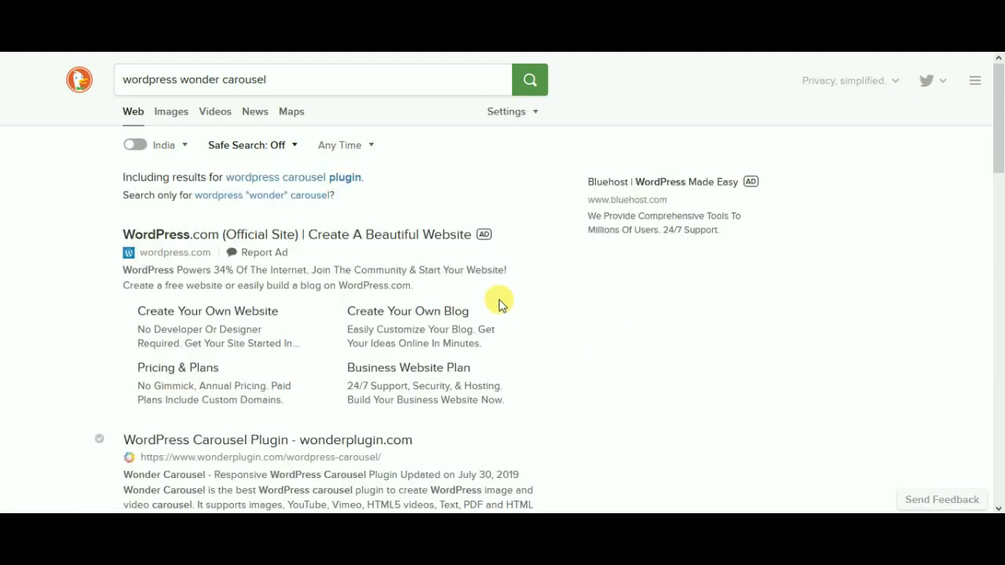
{"action": "scroll", "coordinate": [407, 261], "scroll_direction": "down", "scroll_amount": 2}
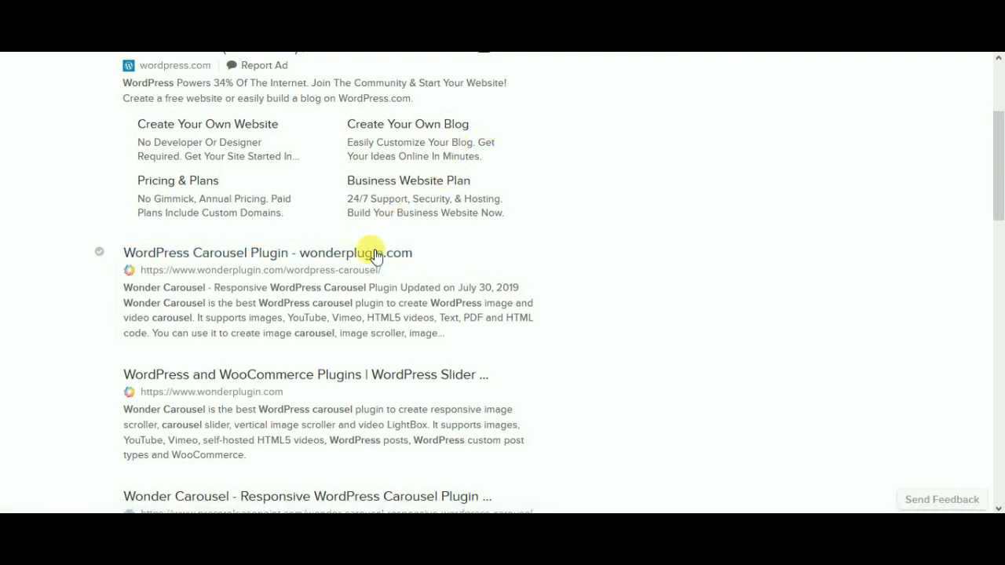
{"action": "left_click", "coordinate": [345, 259]}
{"action": "right_click", "coordinate": [346, 259]}
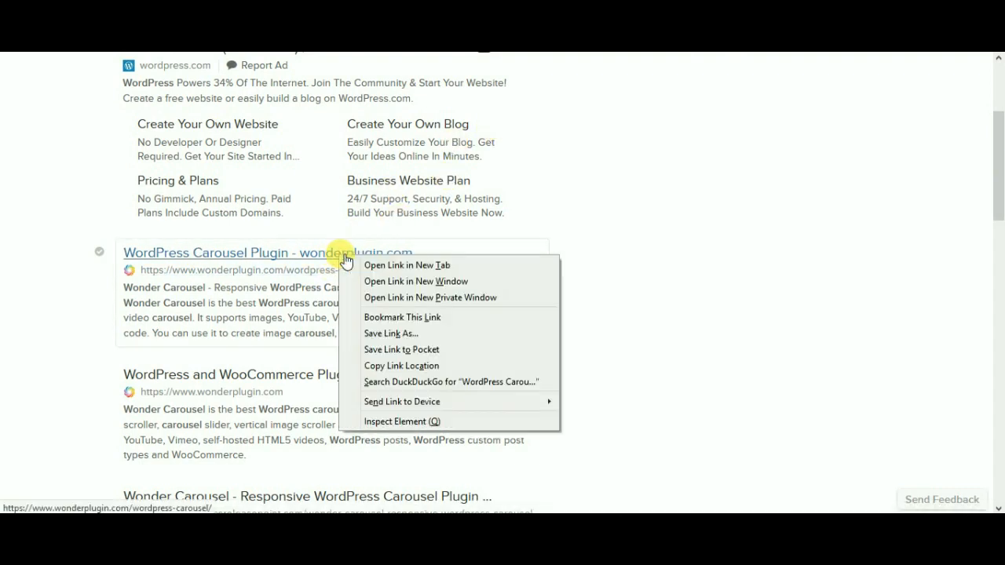
{"action": "left_click", "coordinate": [406, 266]}
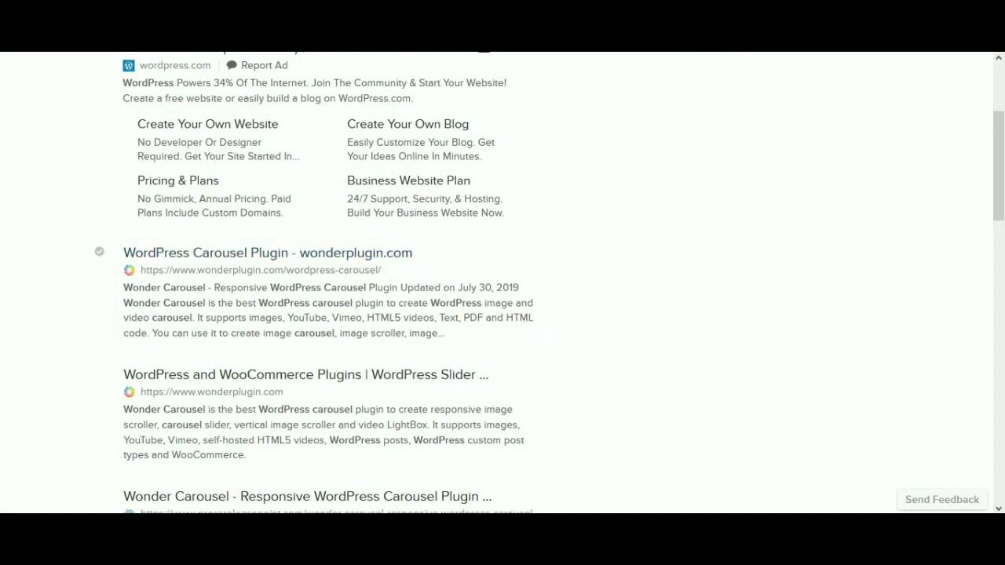
{"action": "key", "text": "ctrl+Tab"}
Examine the Wonder Carousel product page and its download prompt for Trial Version 16.4, without saving the file.
{"action": "scroll", "coordinate": [448, 297], "scroll_direction": "down", "scroll_amount": 3}
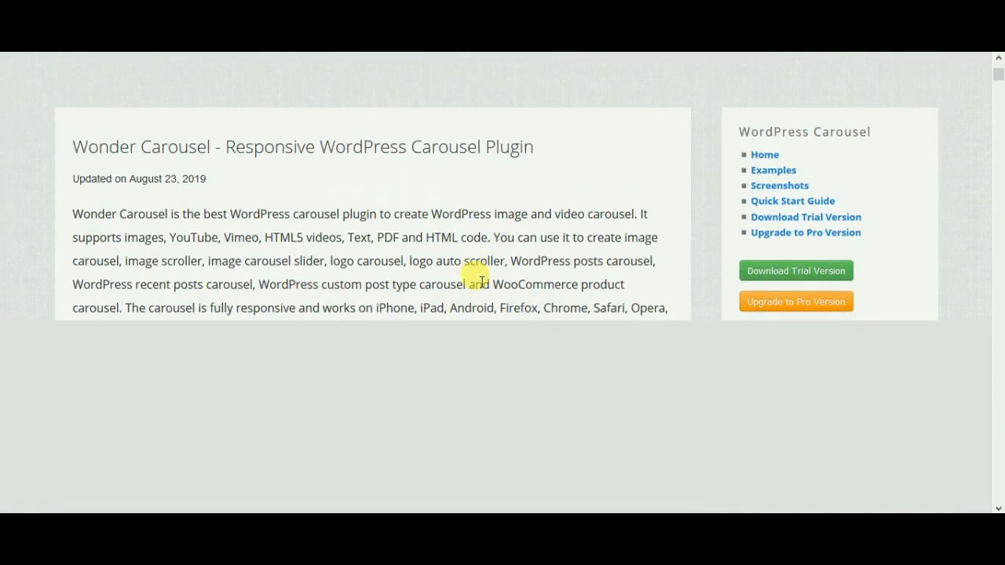
{"action": "scroll", "coordinate": [585, 279], "scroll_direction": "up", "scroll_amount": 2}
{"action": "scroll", "coordinate": [618, 247], "scroll_direction": "up", "scroll_amount": 2}
{"action": "scroll", "coordinate": [624, 247], "scroll_direction": "down", "scroll_amount": 3}
{"action": "scroll", "coordinate": [439, 259], "scroll_direction": "down", "scroll_amount": 2}
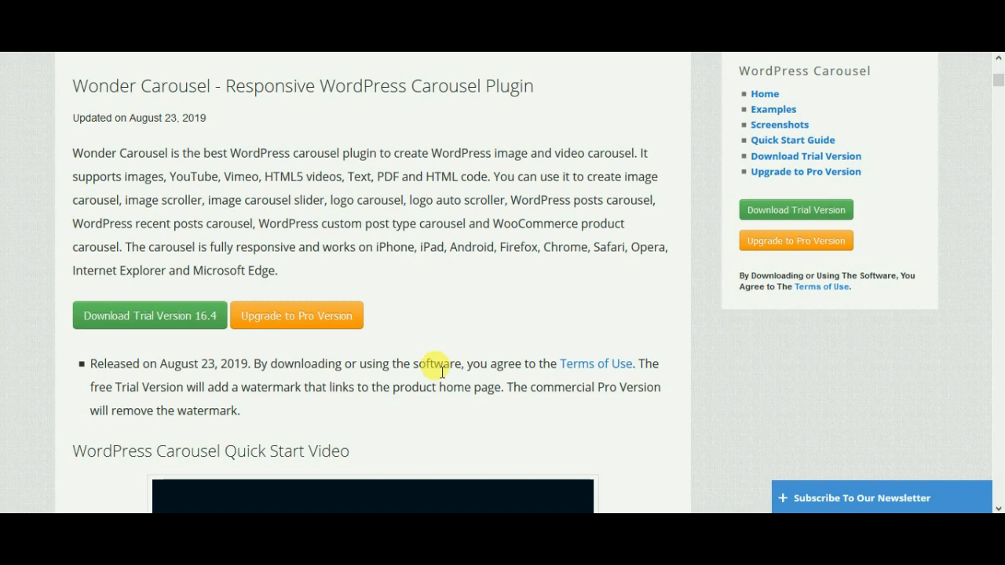
{"action": "left_click", "coordinate": [209, 327]}
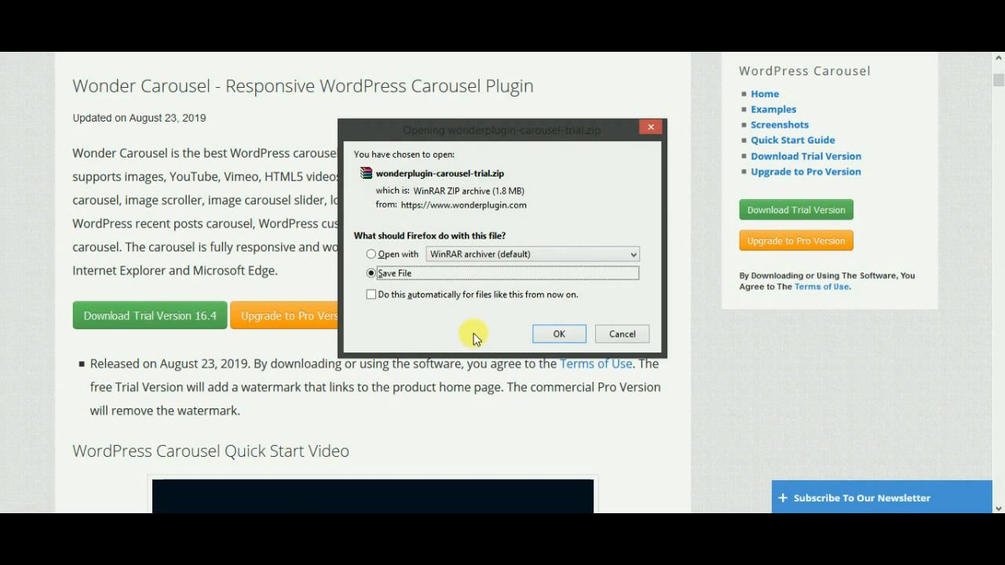
{"action": "left_click", "coordinate": [605, 336]}
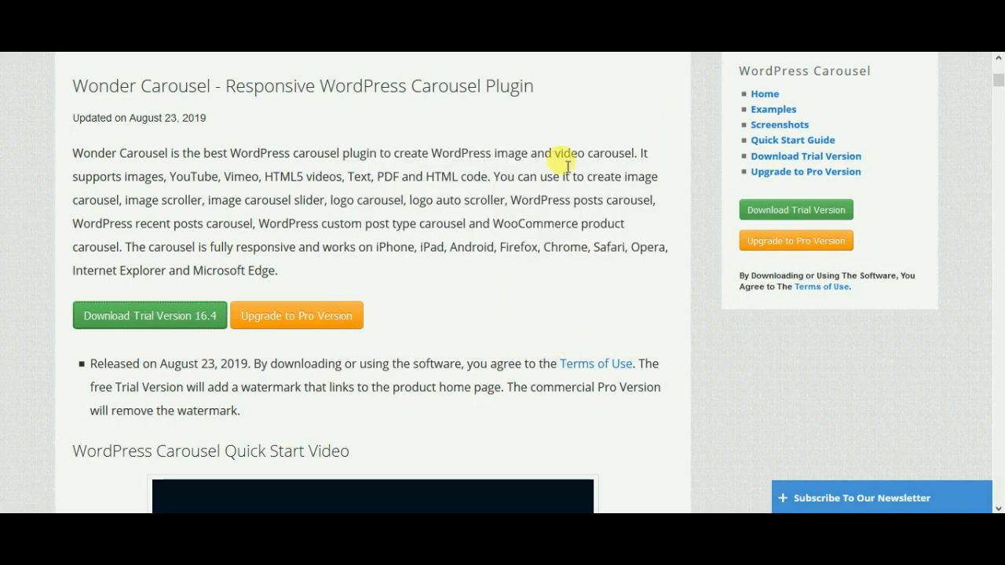
{"action": "scroll", "coordinate": [496, 283], "scroll_direction": "up", "scroll_amount": 5}
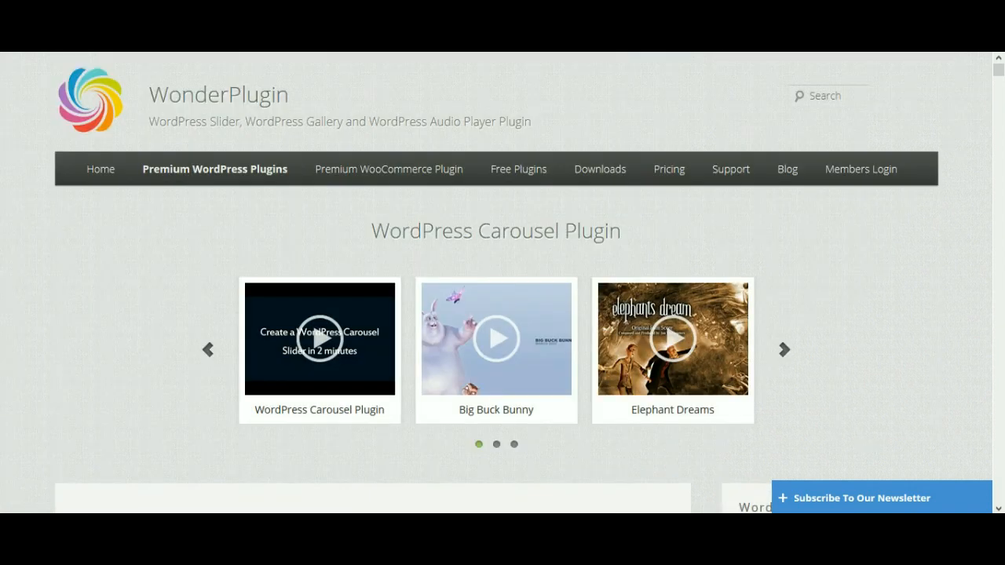
Go to the Testing Site's WordPress dashboard and open the page for adding new plugins.
{"action": "key", "text": "alt+Left"}
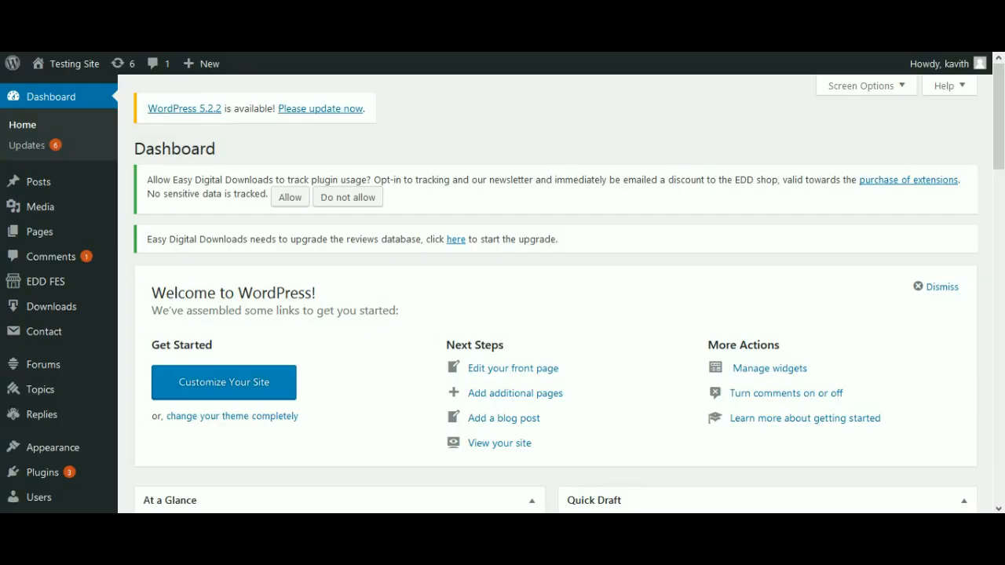
{"action": "scroll", "coordinate": [153, 326], "scroll_direction": "down", "scroll_amount": 3}
{"action": "scroll", "coordinate": [108, 310], "scroll_direction": "down", "scroll_amount": 2}
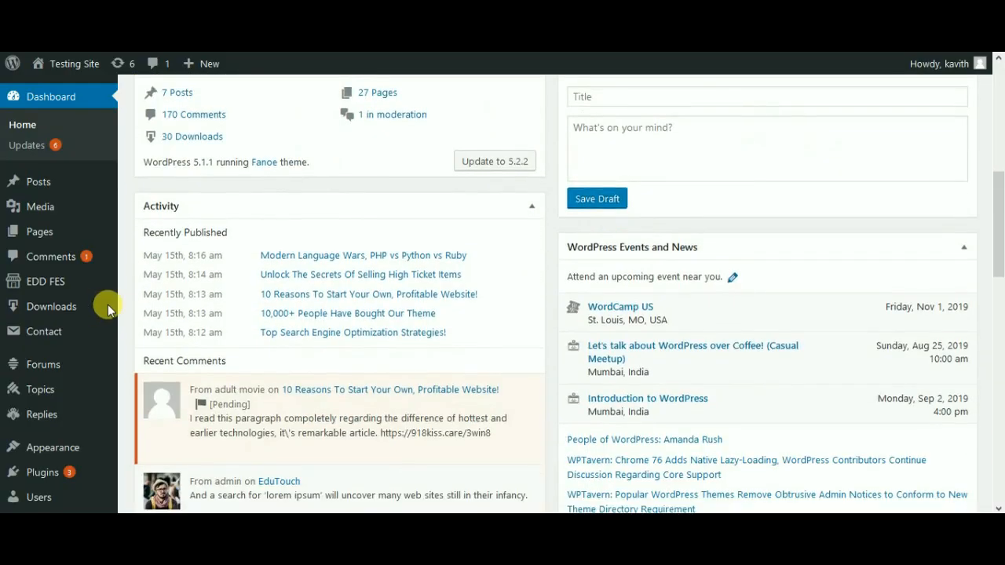
{"action": "scroll", "coordinate": [297, 309], "scroll_direction": "up", "scroll_amount": 5}
{"action": "scroll", "coordinate": [235, 271], "scroll_direction": "down", "scroll_amount": 1}
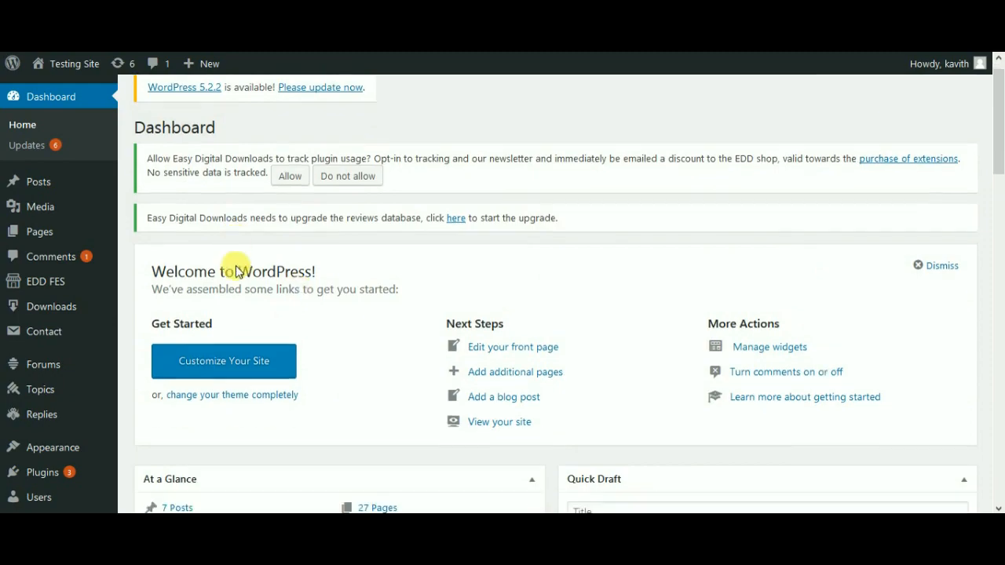
{"action": "scroll", "coordinate": [31, 336], "scroll_direction": "down", "scroll_amount": 9}
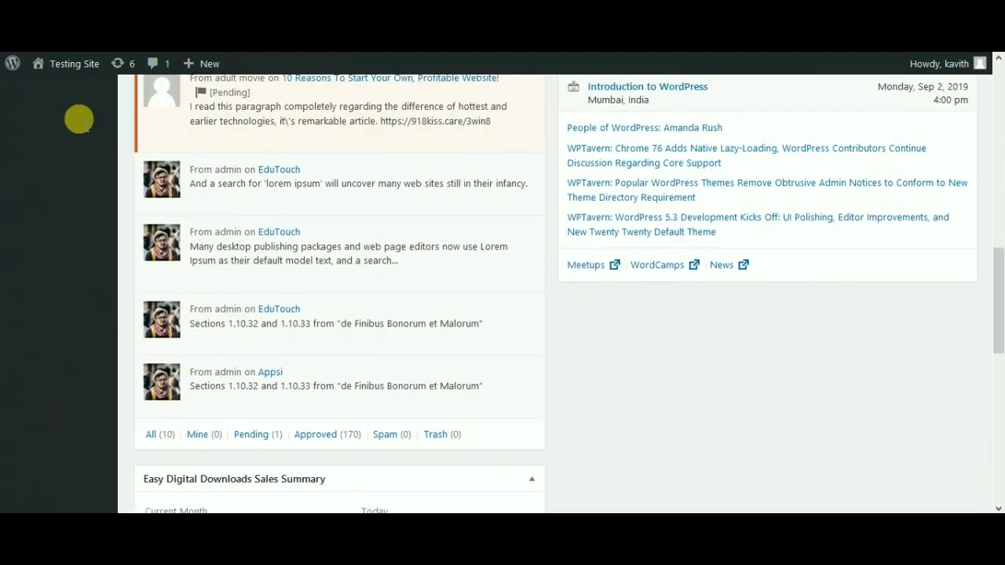
{"action": "scroll", "coordinate": [329, 332], "scroll_direction": "up", "scroll_amount": 8}
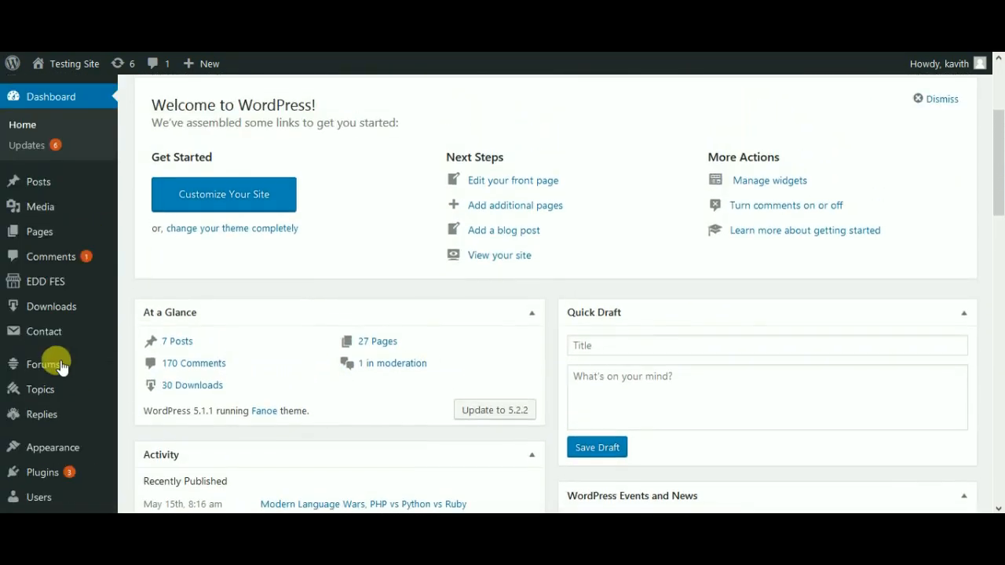
{"action": "scroll", "coordinate": [61, 366], "scroll_direction": "down", "scroll_amount": 5}
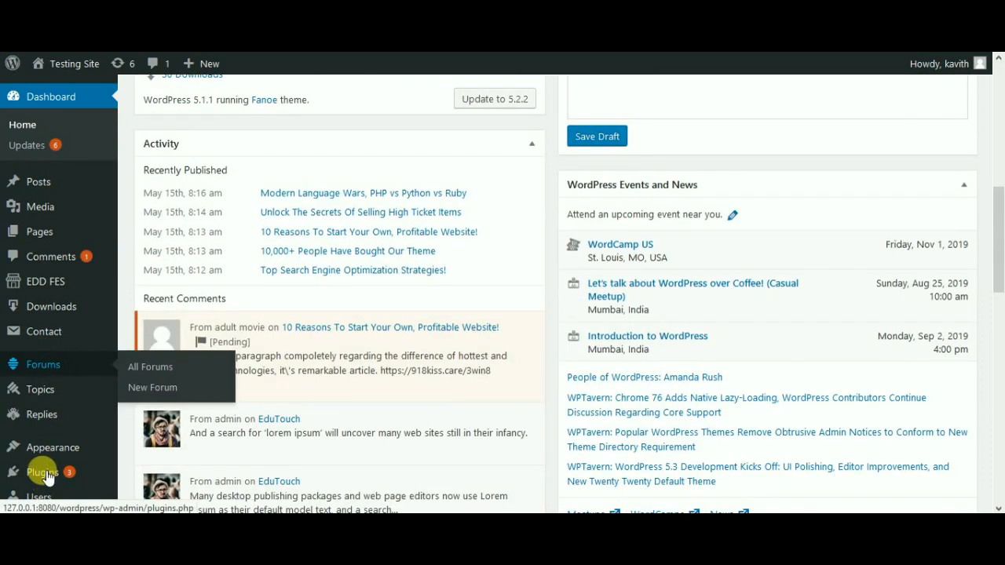
{"action": "mouse_move", "coordinate": [61, 361]}
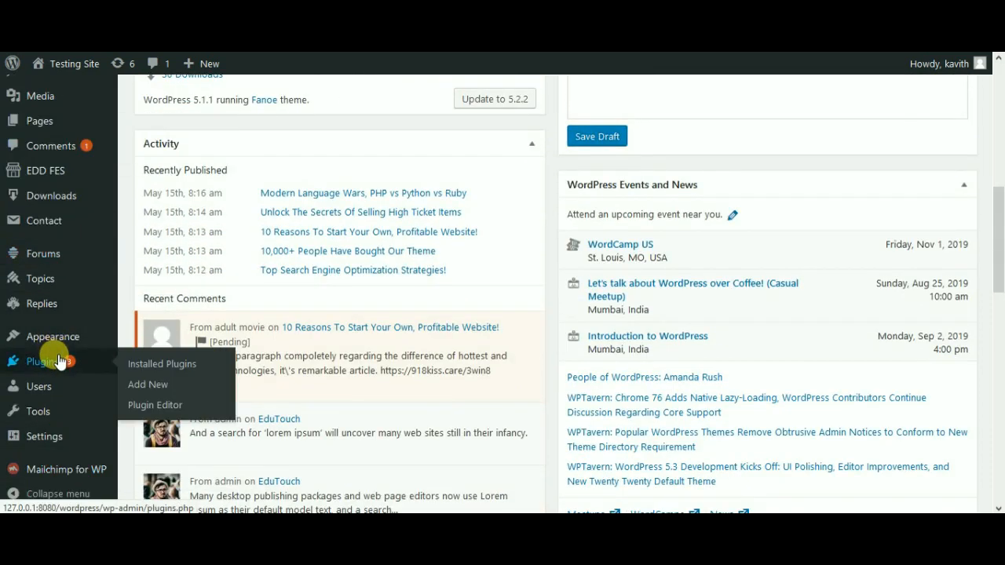
{"action": "left_click", "coordinate": [149, 385]}
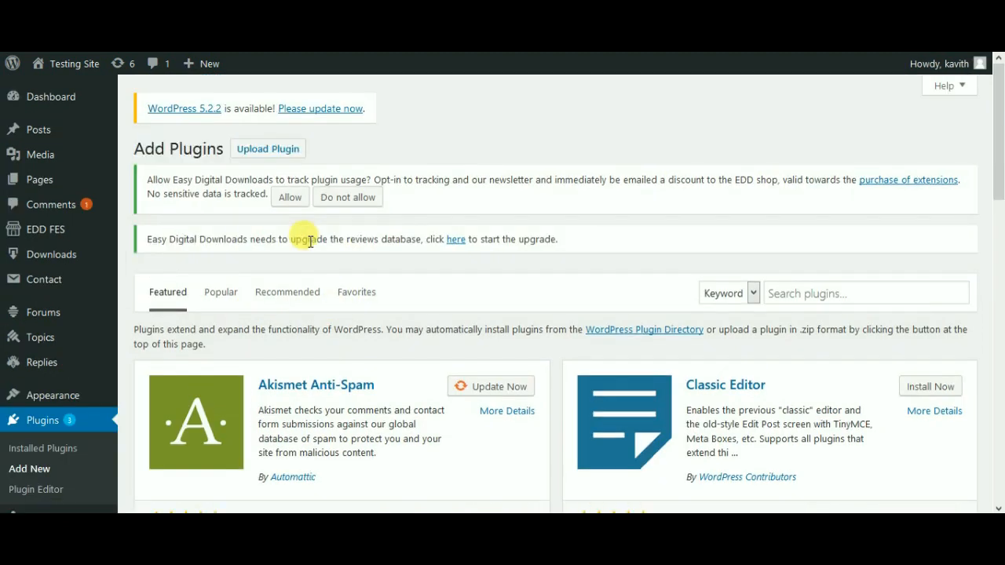
Upload wonderplugin-carousel-free.zip from the Download folder and install it as a plugin.
{"action": "left_click", "coordinate": [281, 152]}
{"action": "scroll", "coordinate": [594, 261], "scroll_direction": "down", "scroll_amount": 2}
{"action": "left_click", "coordinate": [445, 261]}
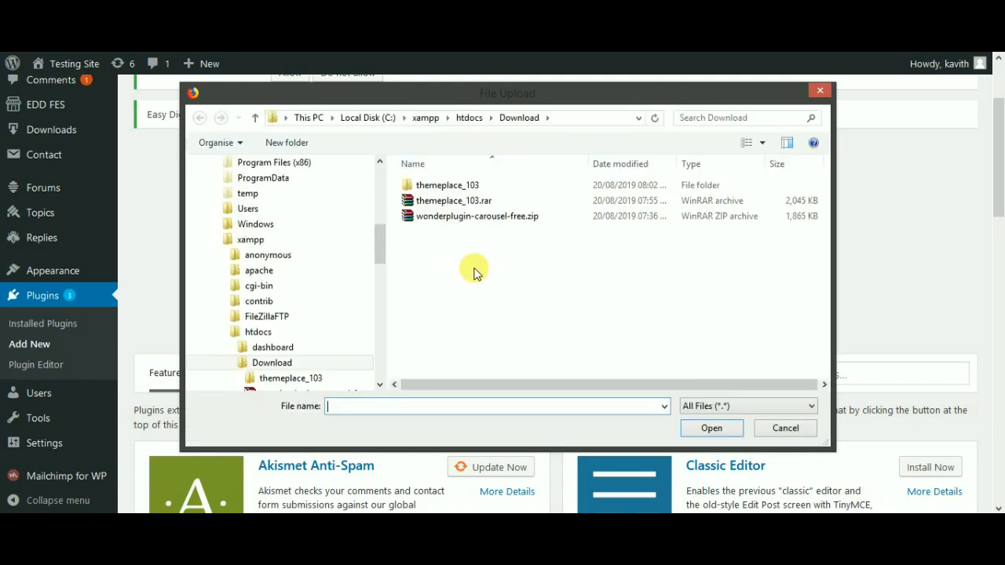
{"action": "left_click", "coordinate": [511, 217]}
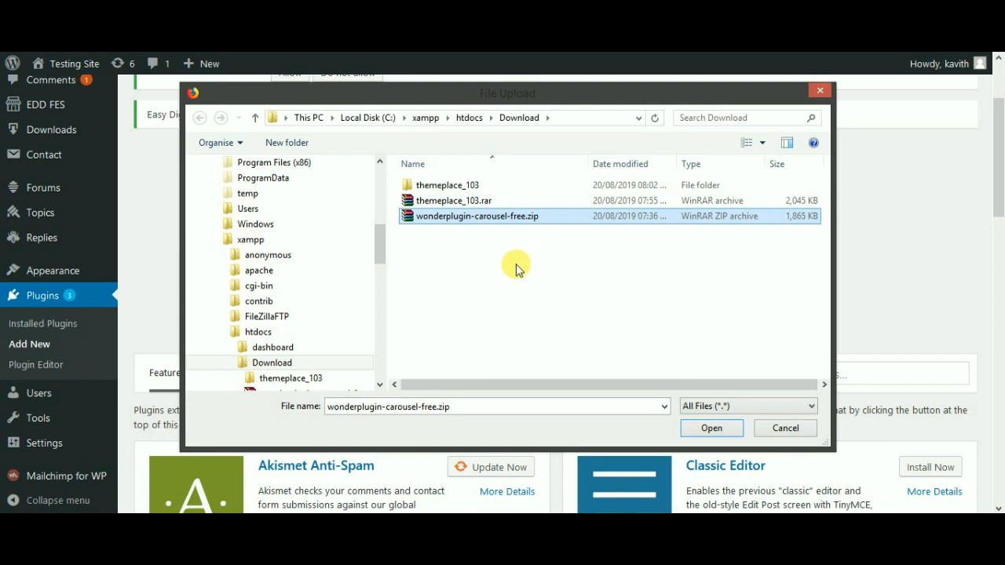
{"action": "left_click", "coordinate": [719, 431]}
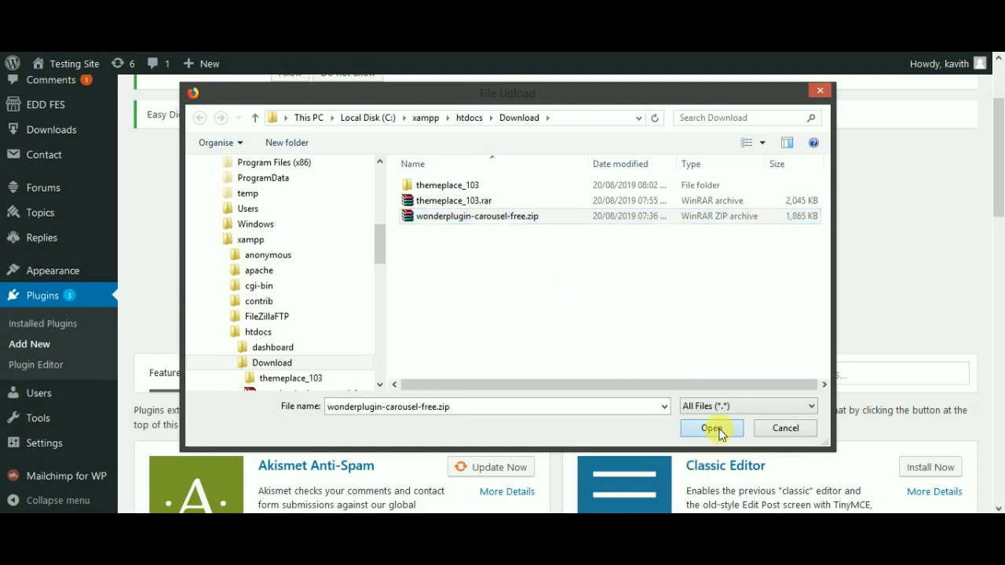
{"action": "left_click", "coordinate": [649, 268]}
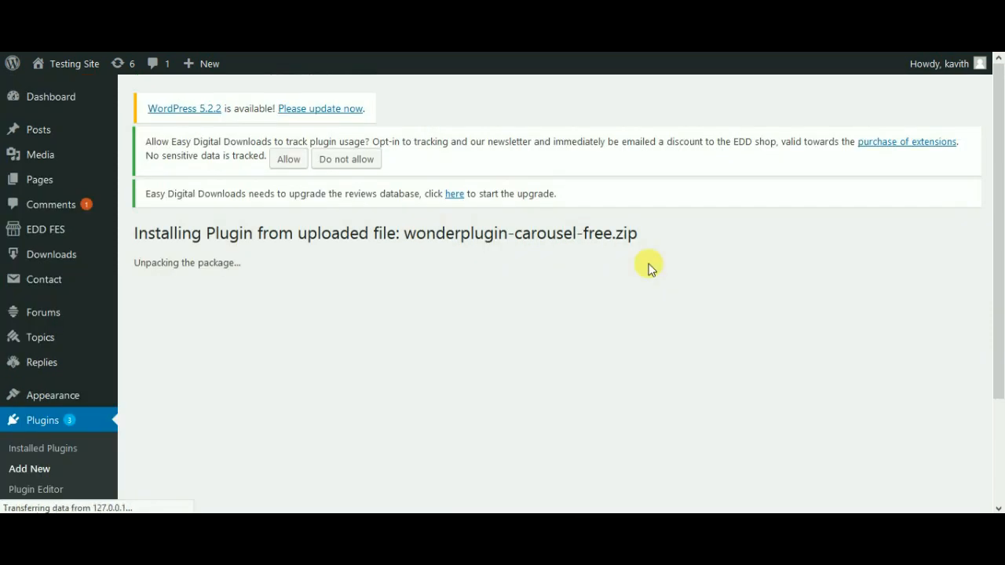
Activate the plugin installed from wonderplugin-carousel-free.zip.
{"action": "scroll", "coordinate": [376, 293], "scroll_direction": "down", "scroll_amount": 1}
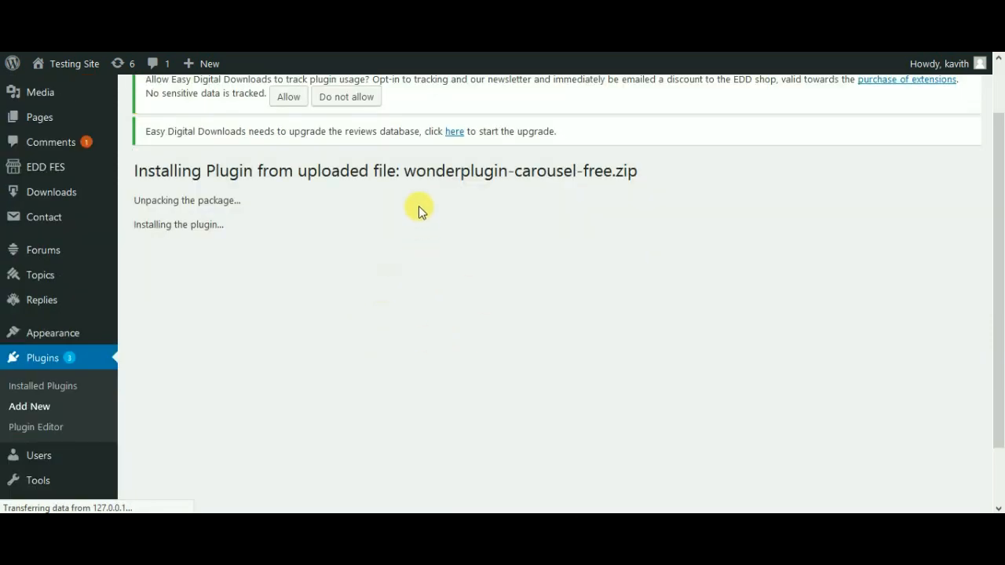
{"action": "left_click_drag", "start_coordinate": [406, 170], "coordinate": [633, 171]}
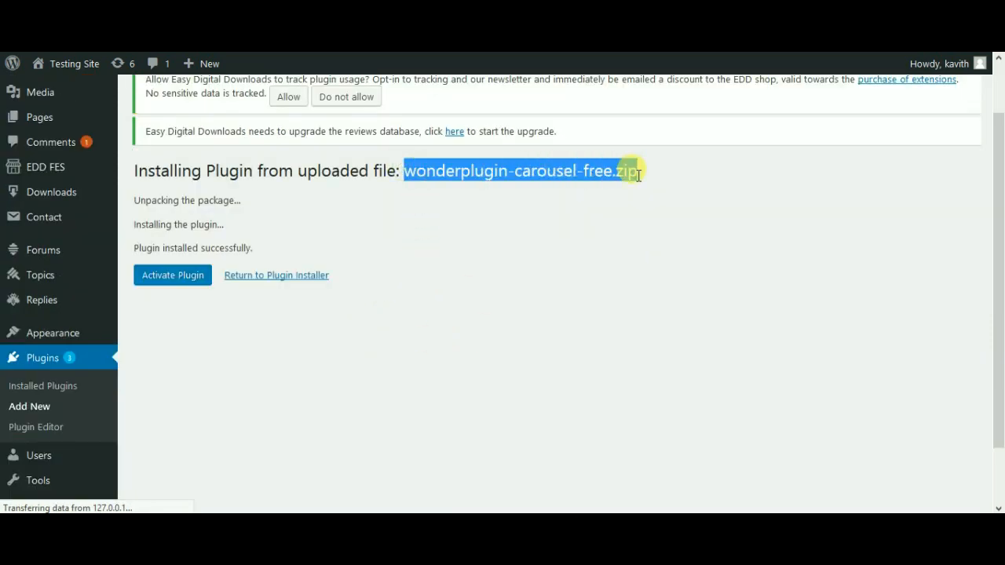
{"action": "left_click", "coordinate": [647, 215]}
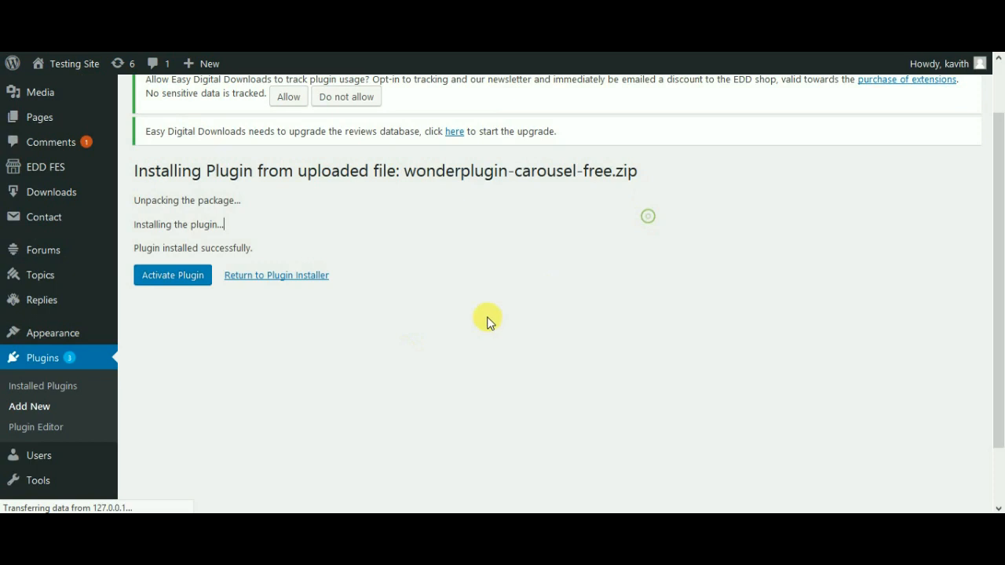
{"action": "left_click", "coordinate": [175, 280]}
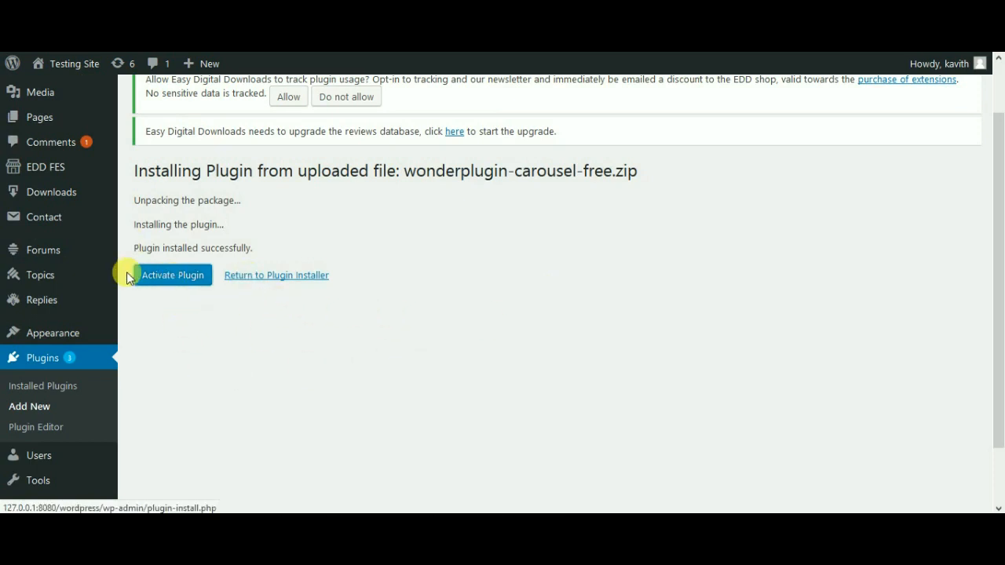
{"action": "mouse_move", "coordinate": [202, 64]}
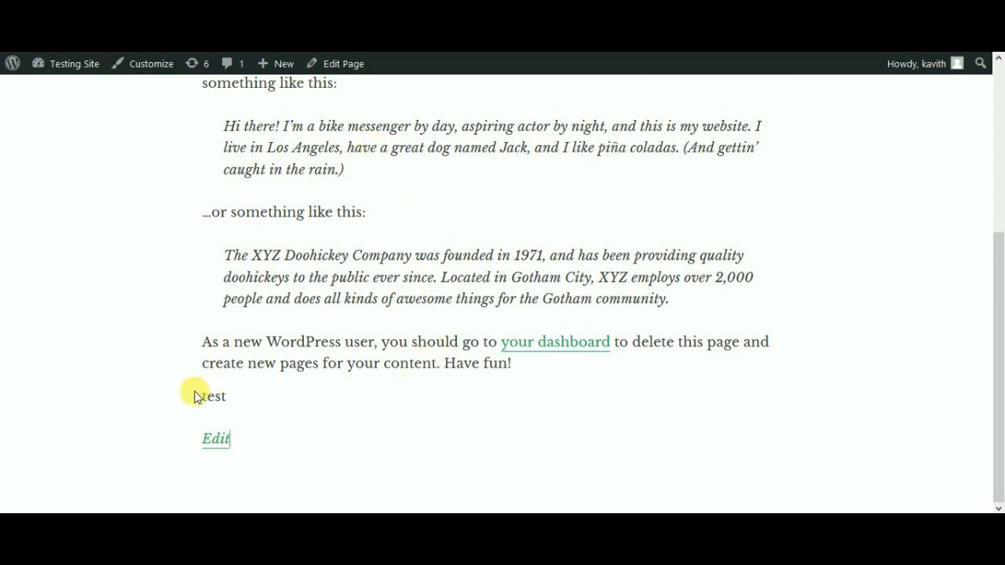
{"action": "left_click_drag", "start_coordinate": [197, 396], "coordinate": [247, 400]}
{"action": "left_click", "coordinate": [478, 391]}
{"action": "left_click", "coordinate": [357, 248]}
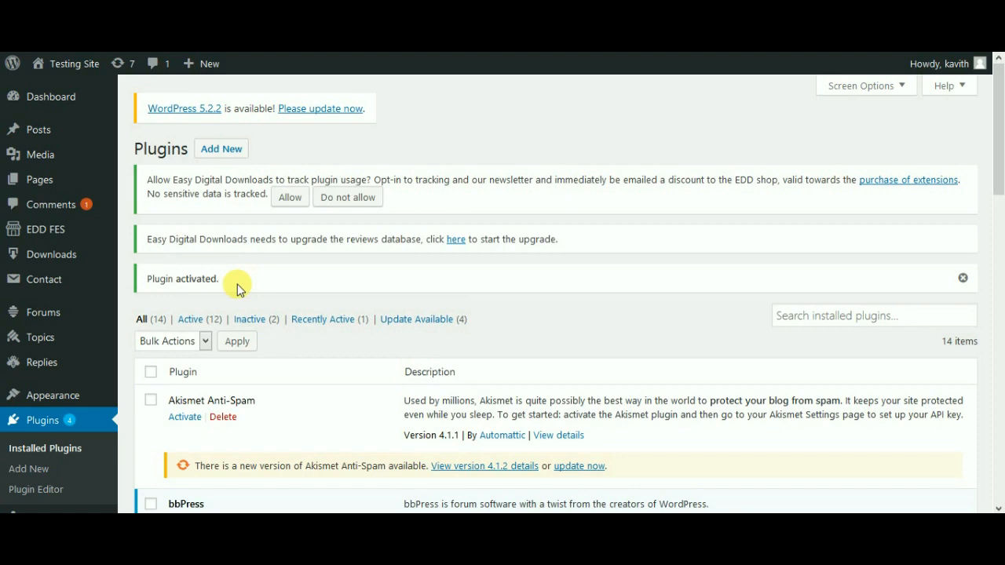
Locate Wonder Carousel in the installed plugins list and open the plugin's overview page.
{"action": "scroll", "coordinate": [322, 266], "scroll_direction": "down", "scroll_amount": 3}
{"action": "scroll", "coordinate": [222, 219], "scroll_direction": "up", "scroll_amount": 2}
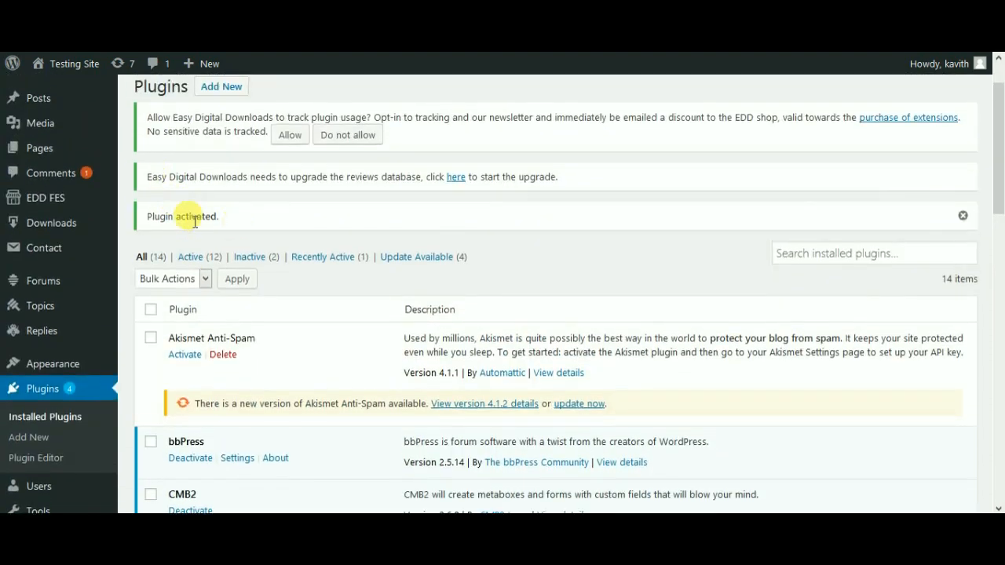
{"action": "scroll", "coordinate": [314, 285], "scroll_direction": "down", "scroll_amount": 10}
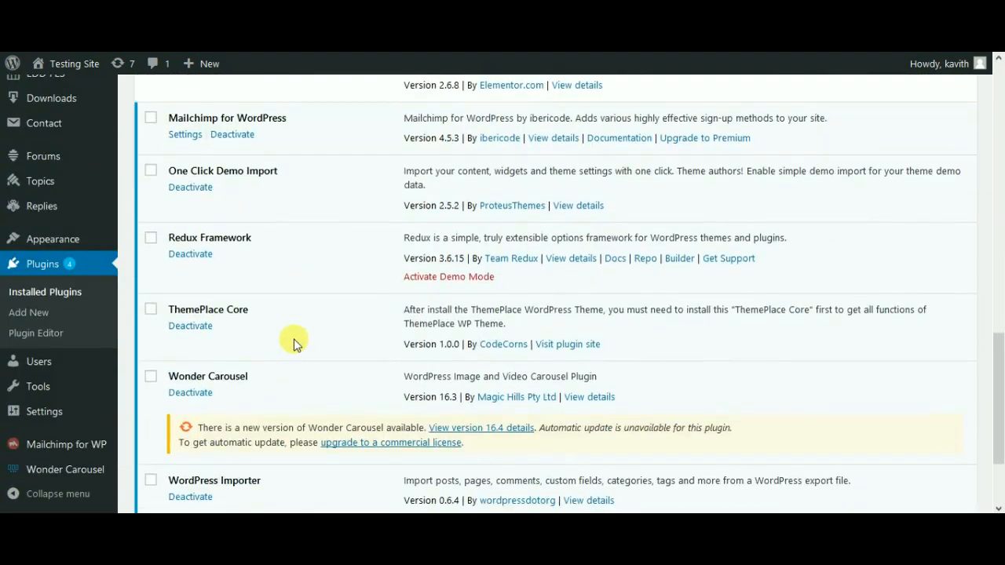
{"action": "scroll", "coordinate": [291, 345], "scroll_direction": "down", "scroll_amount": 2}
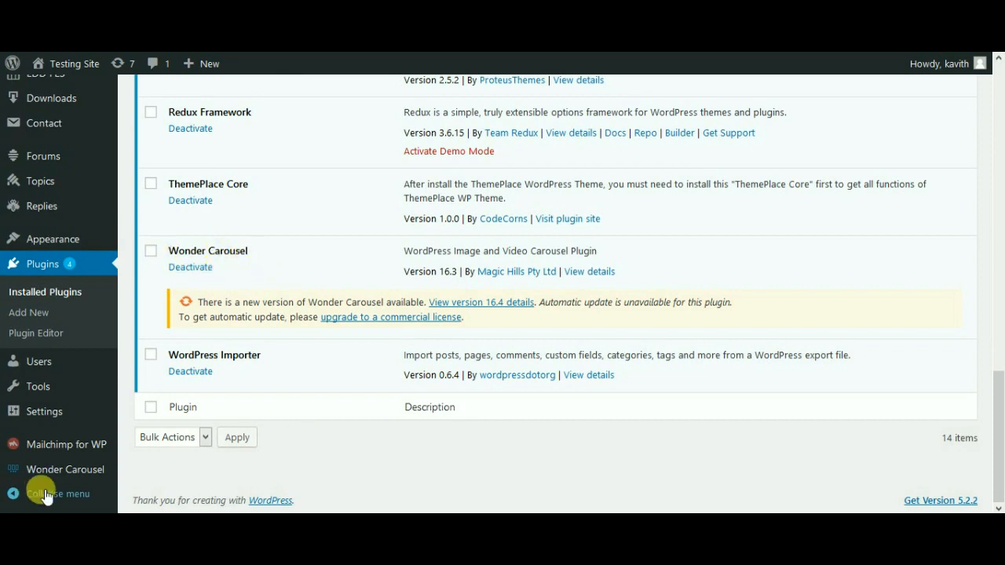
{"action": "mouse_move", "coordinate": [45, 467]}
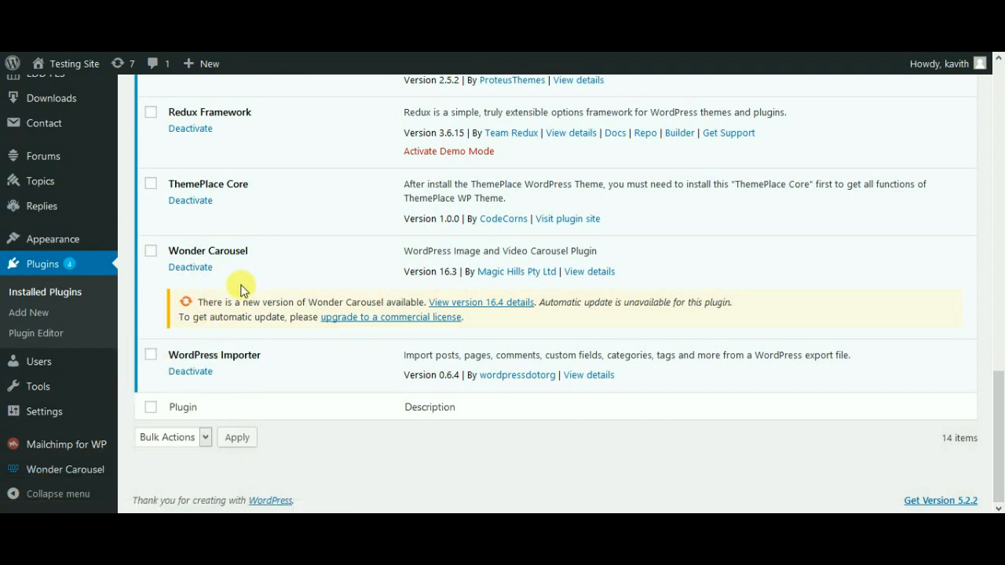
{"action": "mouse_move", "coordinate": [99, 469]}
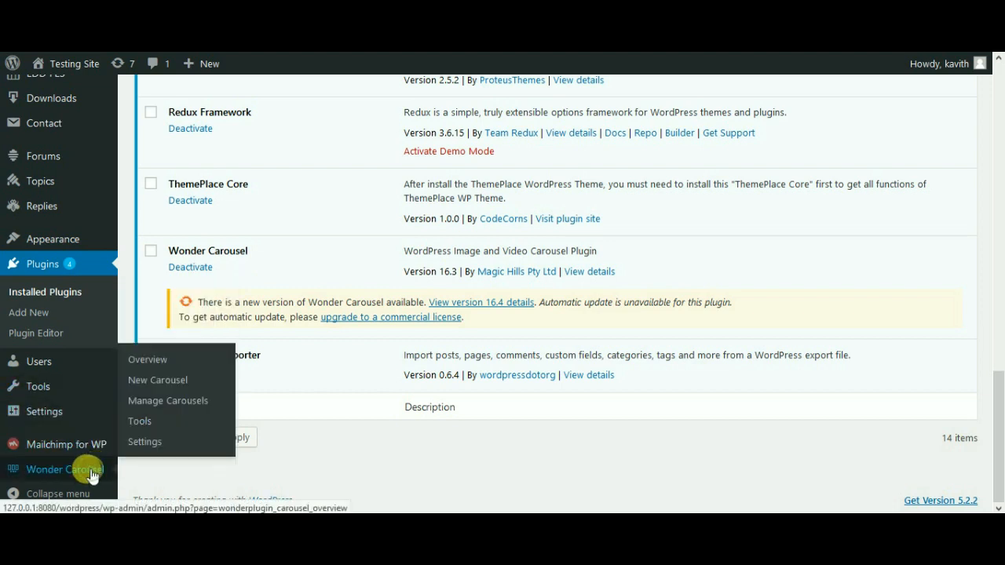
{"action": "left_click", "coordinate": [143, 400]}
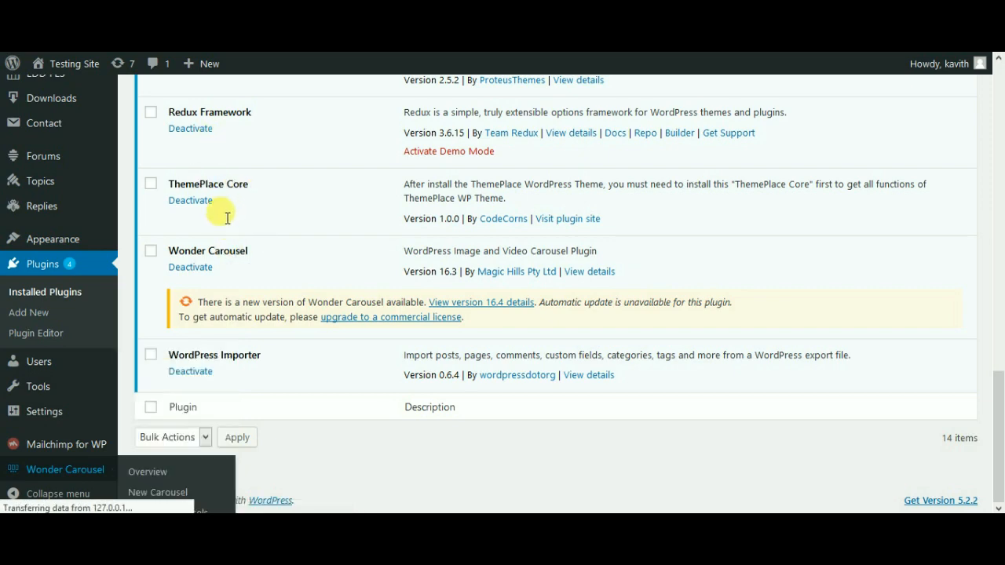
Review the feature list, commercial upgrade information and news on the Wonder Carousel overview page.
{"action": "scroll", "coordinate": [353, 242], "scroll_direction": "down", "scroll_amount": 4}
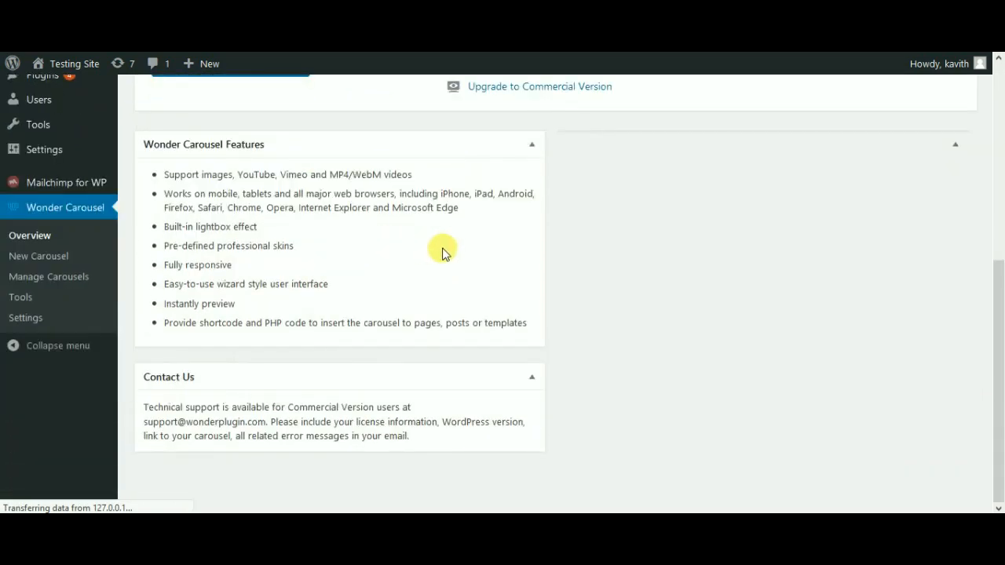
{"action": "scroll", "coordinate": [426, 251], "scroll_direction": "up", "scroll_amount": 5}
{"action": "scroll", "coordinate": [593, 281], "scroll_direction": "down", "scroll_amount": 1}
{"action": "scroll", "coordinate": [592, 281], "scroll_direction": "down", "scroll_amount": 4}
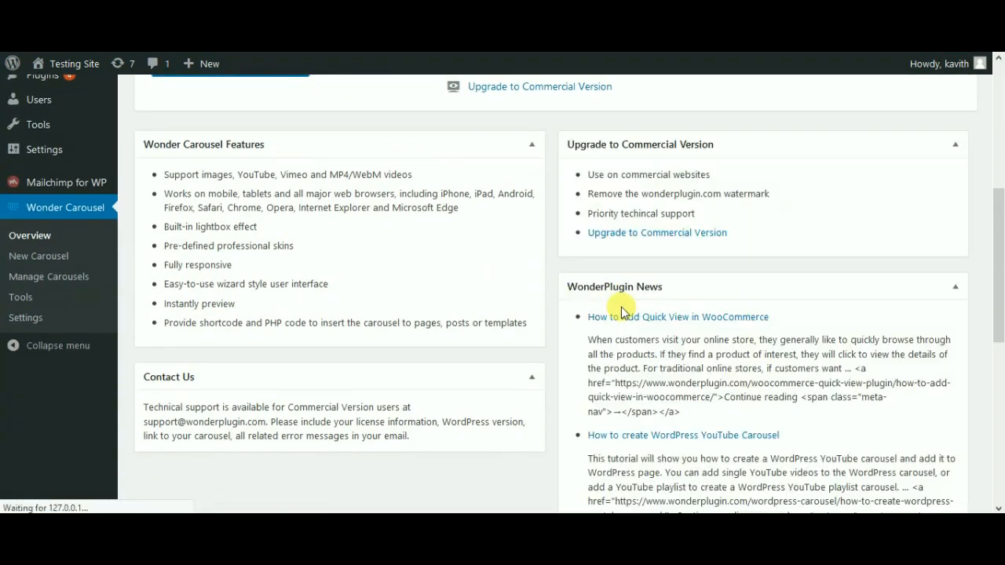
Check the test text on the site's sample page and start creating a new carousel from the plugin overview.
{"action": "scroll", "coordinate": [533, 306], "scroll_direction": "up", "scroll_amount": 3}
{"action": "scroll", "coordinate": [455, 297], "scroll_direction": "up", "scroll_amount": 1}
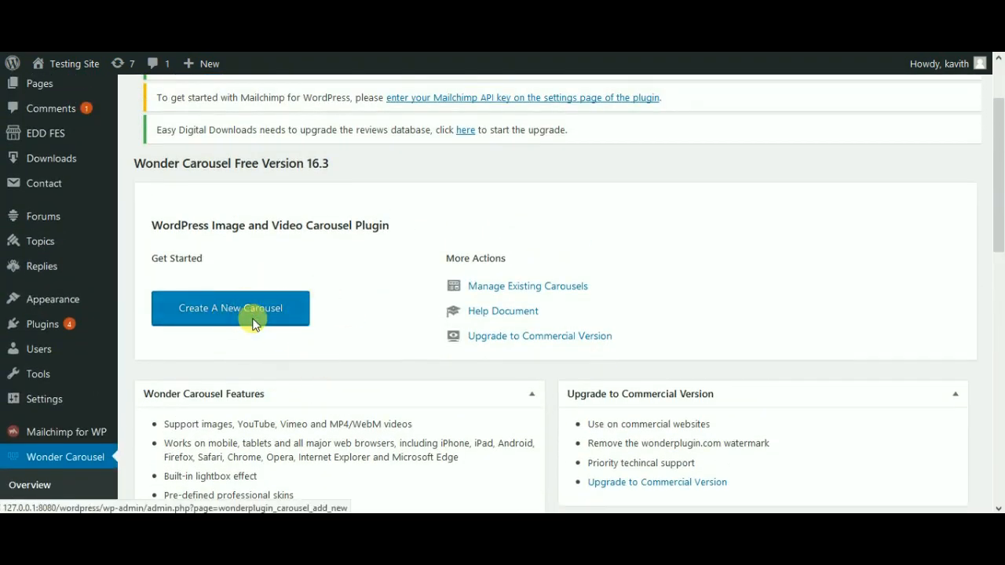
{"action": "scroll", "coordinate": [218, 328], "scroll_direction": "up", "scroll_amount": 1}
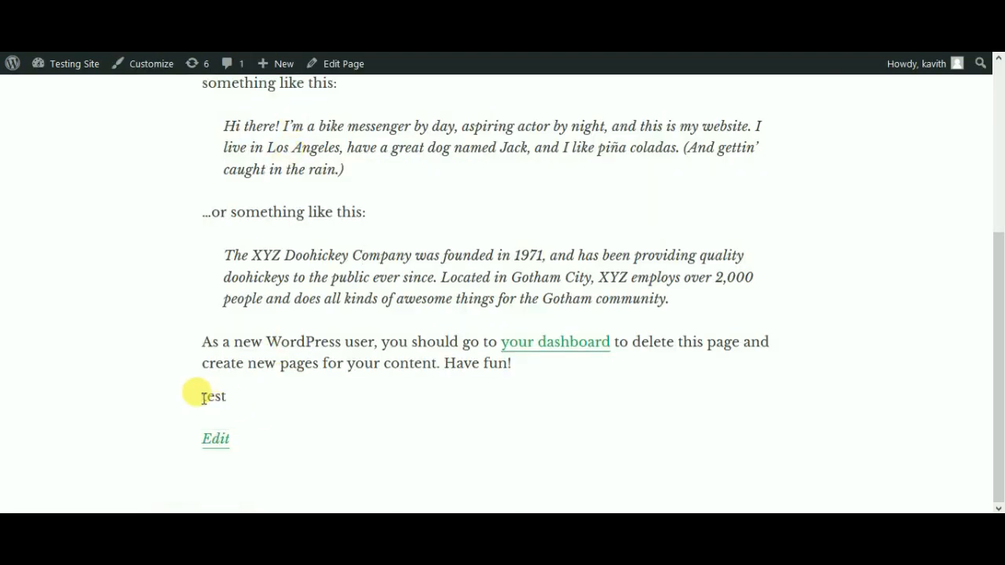
{"action": "double_click", "coordinate": [208, 396]}
{"action": "left_click", "coordinate": [271, 400]}
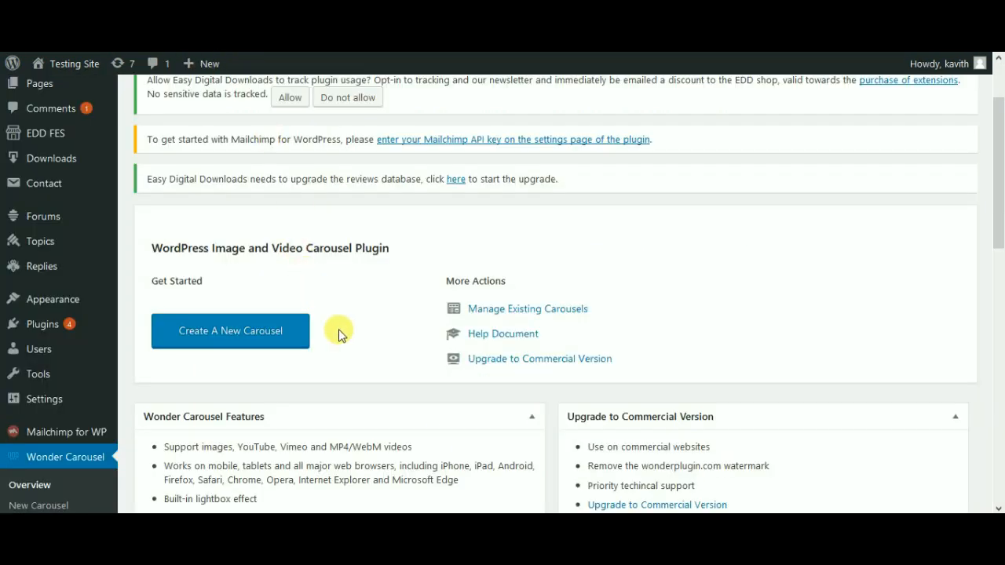
{"action": "left_click", "coordinate": [287, 336]}
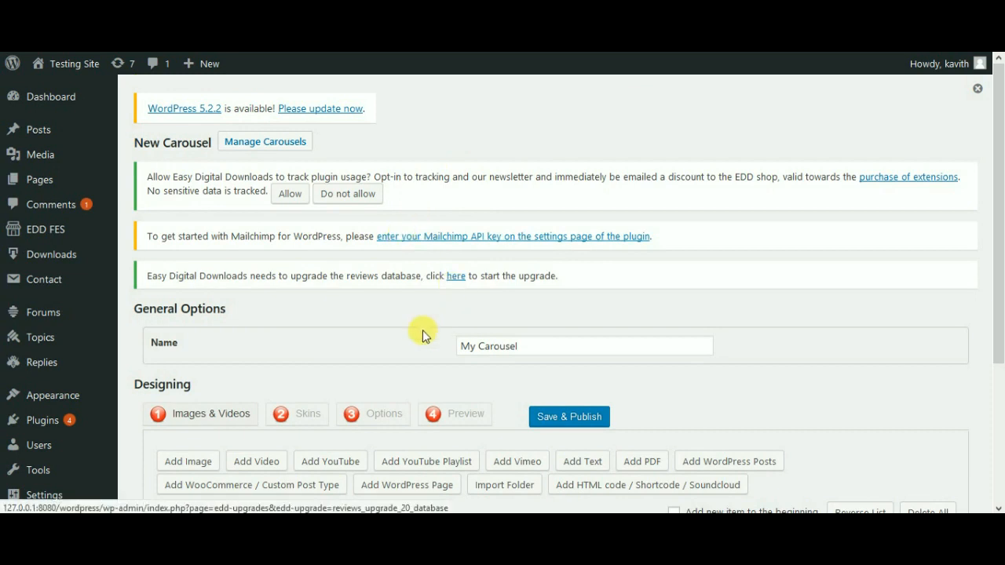
Rename the new carousel to My Post Carousel.
{"action": "scroll", "coordinate": [372, 338], "scroll_direction": "down", "scroll_amount": 3}
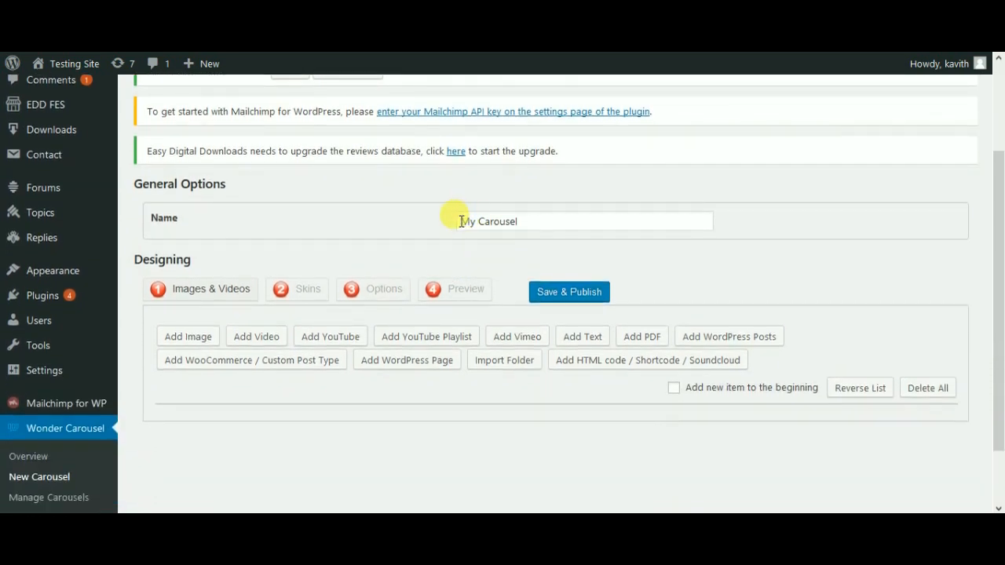
{"action": "left_click_drag", "start_coordinate": [461, 221], "coordinate": [520, 217]}
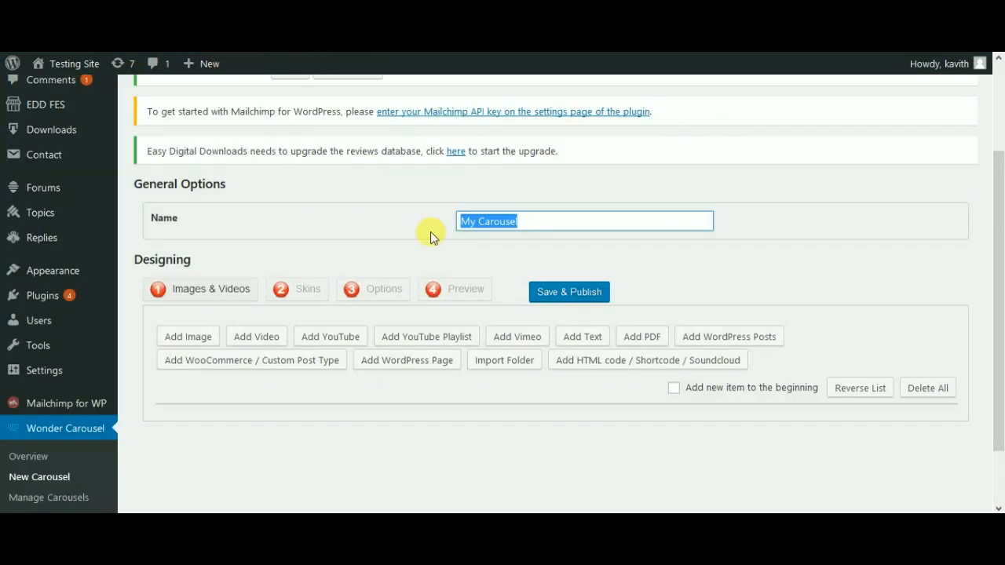
{"action": "key", "text": "Right"}
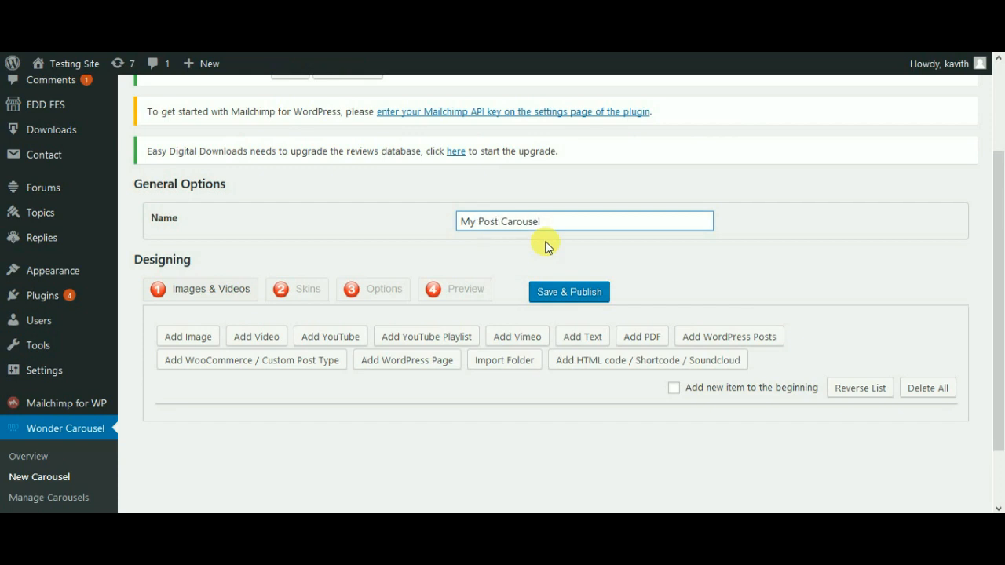
{"action": "left_click", "coordinate": [676, 262]}
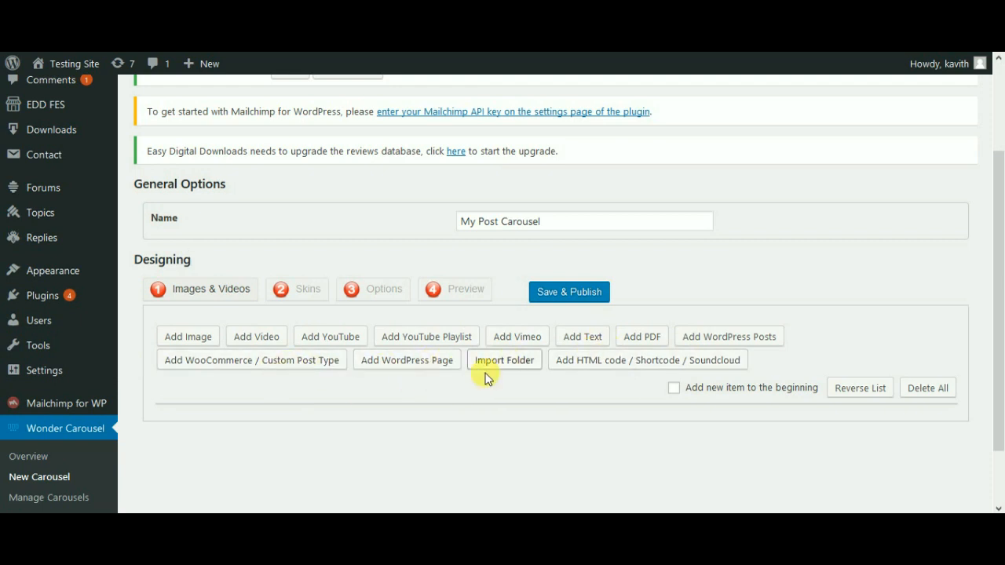
Start adding WordPress posts to the carousel, keeping Recent Posts as the selection and Date as the order.
{"action": "left_click", "coordinate": [718, 344]}
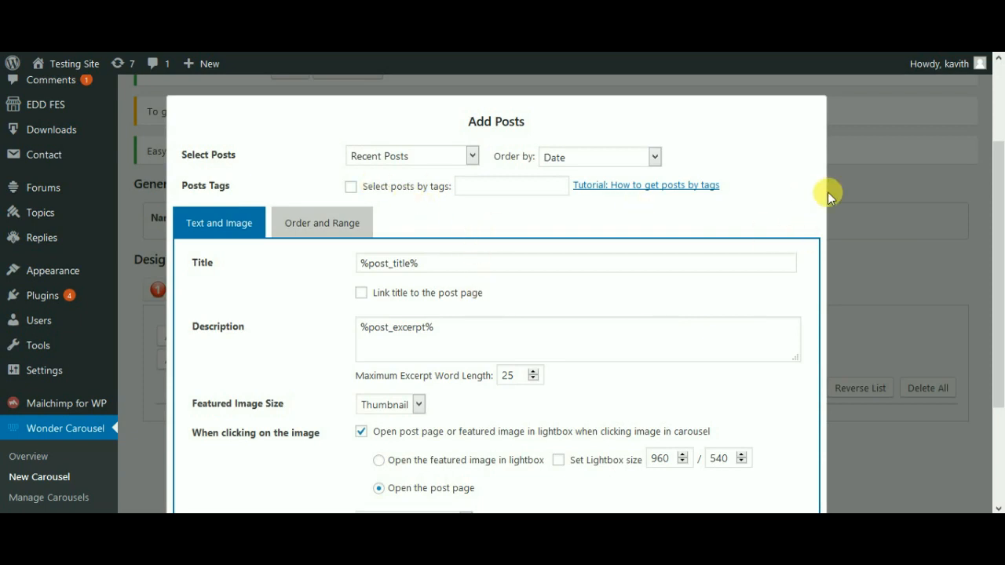
{"action": "scroll", "coordinate": [759, 235], "scroll_direction": "down", "scroll_amount": 2}
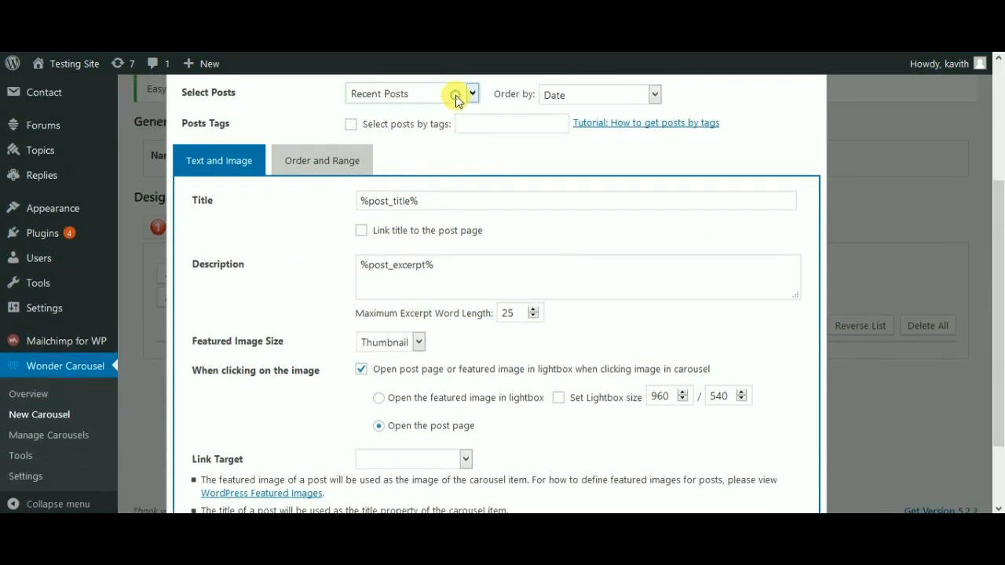
{"action": "left_click", "coordinate": [456, 97]}
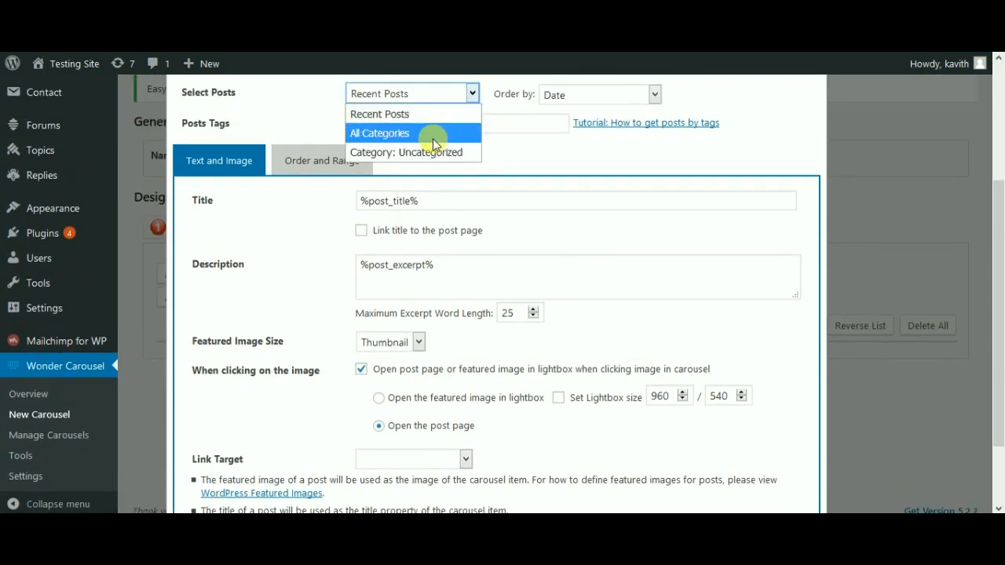
{"action": "left_click", "coordinate": [458, 92]}
{"action": "left_click", "coordinate": [608, 95]}
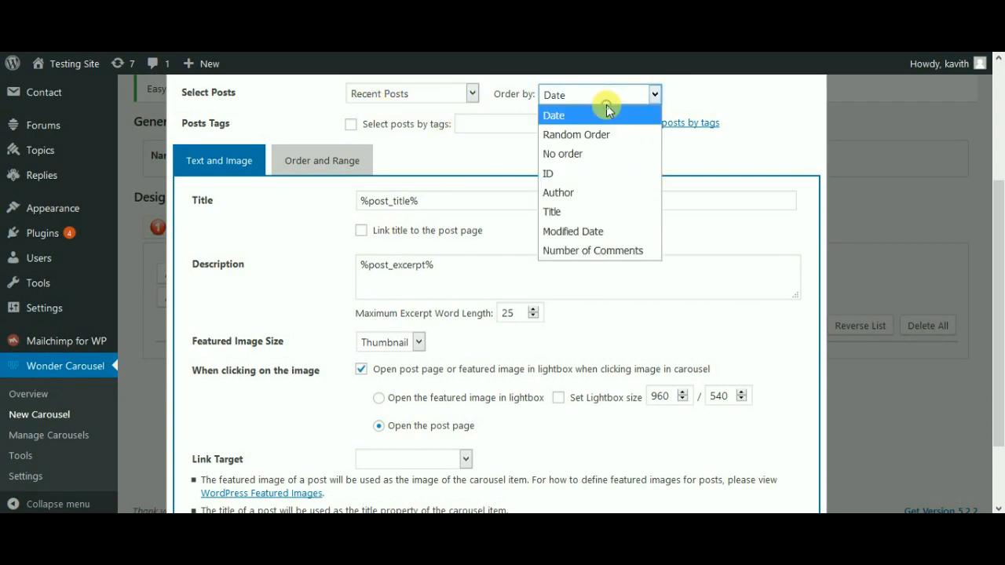
{"action": "left_click", "coordinate": [608, 95]}
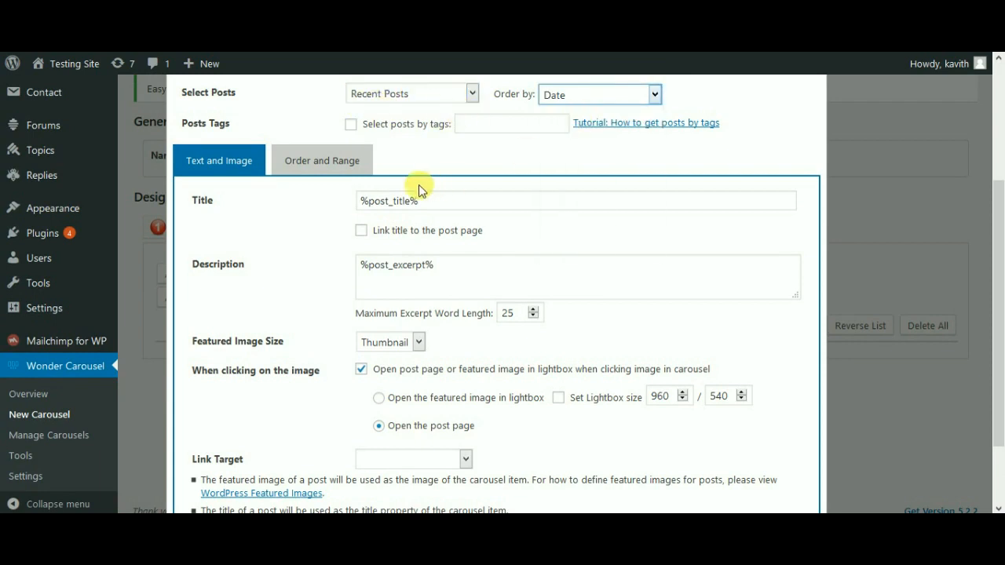
{"action": "left_click", "coordinate": [368, 129]}
{"action": "left_click", "coordinate": [510, 123]}
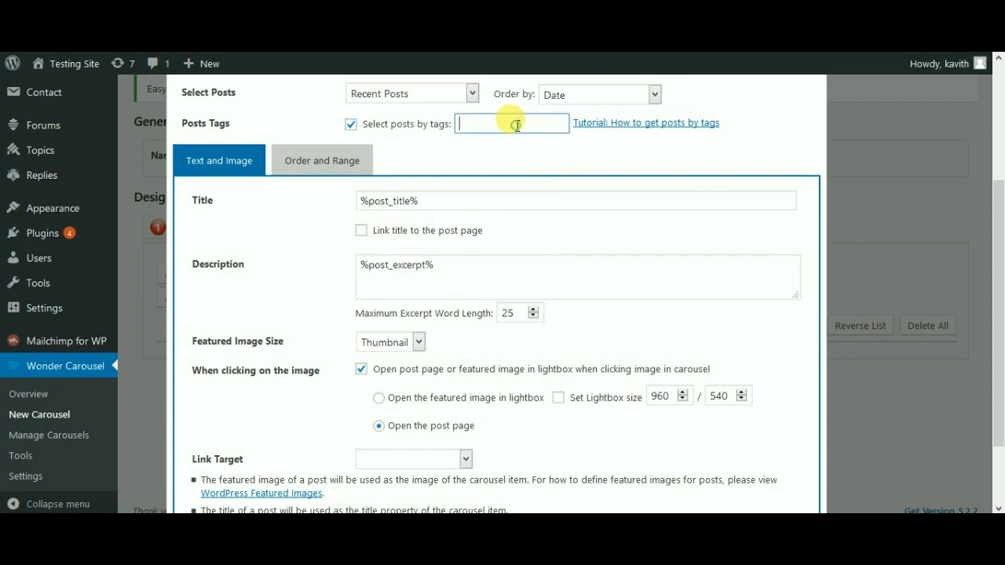
{"action": "left_click", "coordinate": [370, 127]}
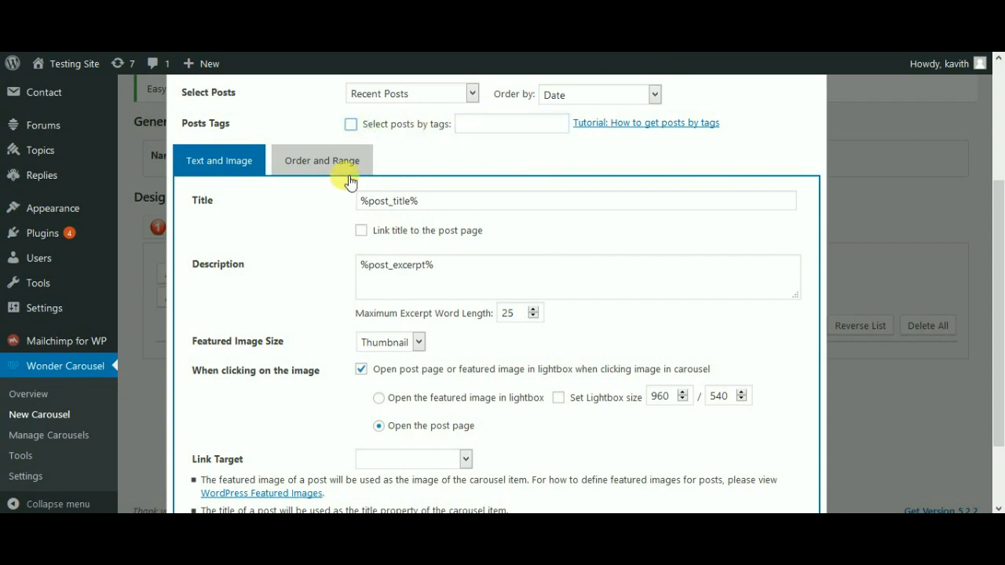
Link the title to the post page and keep Thumbnail as the featured image size.
{"action": "left_click", "coordinate": [422, 196]}
{"action": "left_click", "coordinate": [353, 232]}
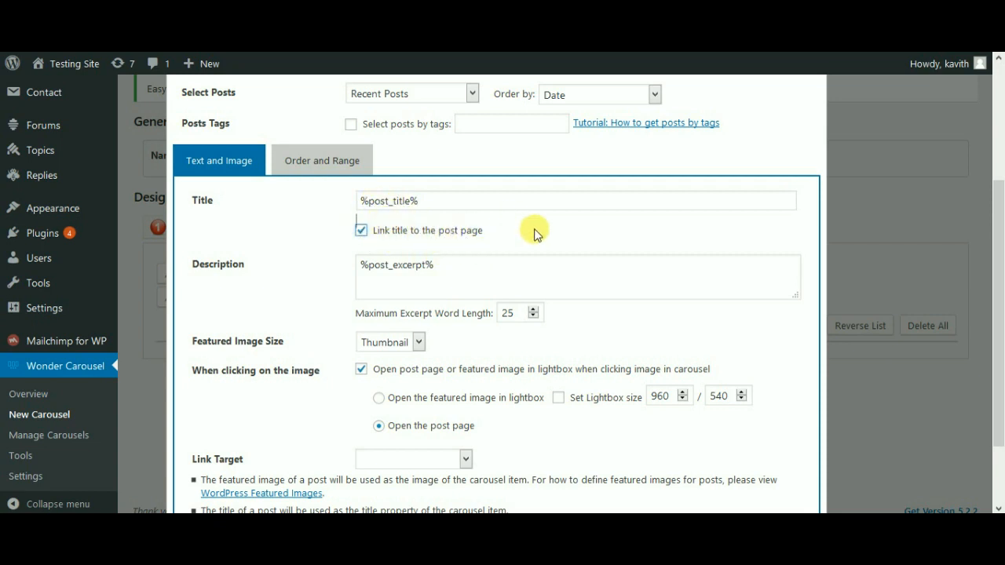
{"action": "scroll", "coordinate": [477, 381], "scroll_direction": "down", "scroll_amount": 1}
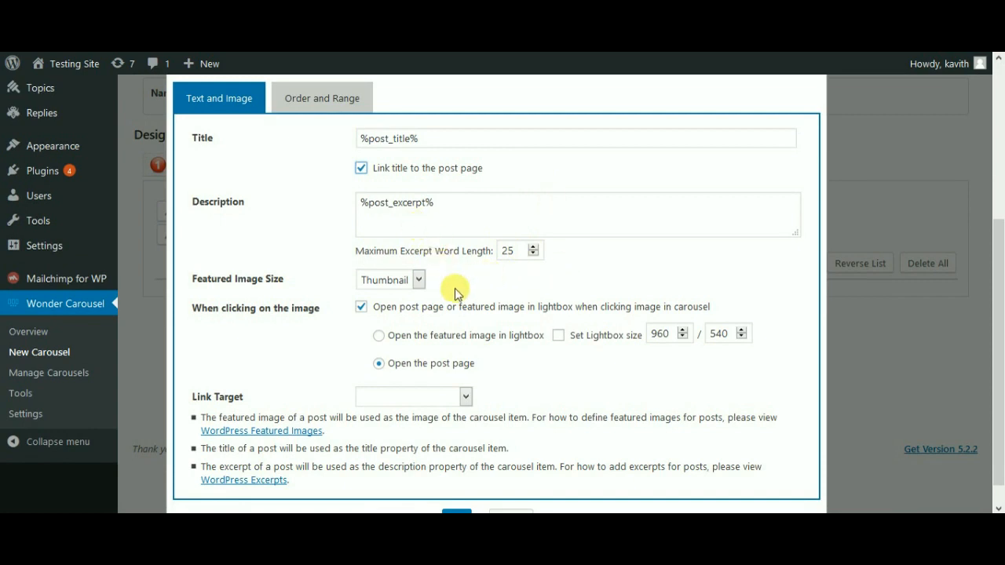
{"action": "left_click", "coordinate": [416, 279]}
{"action": "left_click", "coordinate": [417, 281]}
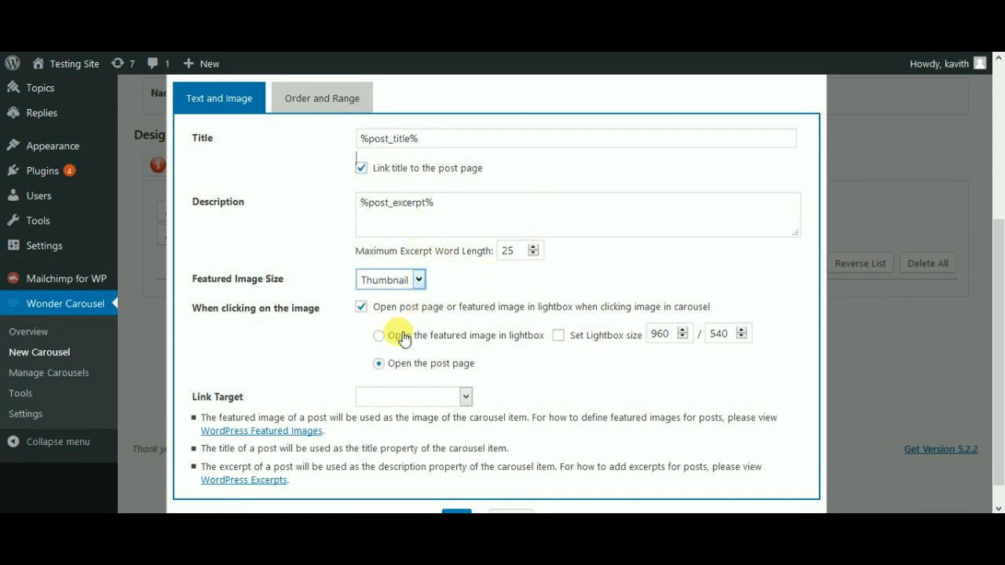
Set the link target of the carousel posts to _blank.
{"action": "scroll", "coordinate": [489, 380], "scroll_direction": "down", "scroll_amount": 1}
{"action": "left_click", "coordinate": [463, 368]}
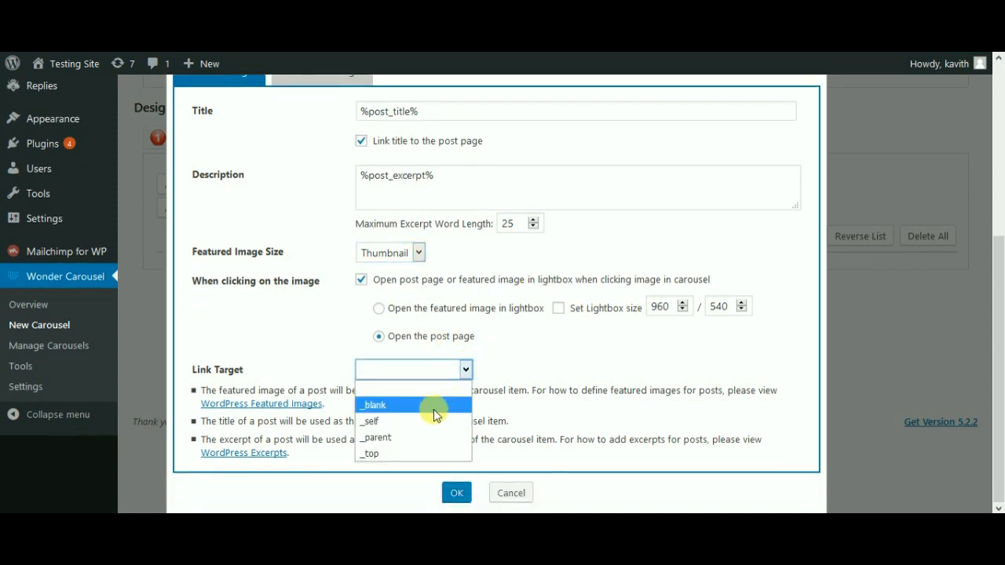
{"action": "left_click", "coordinate": [428, 406]}
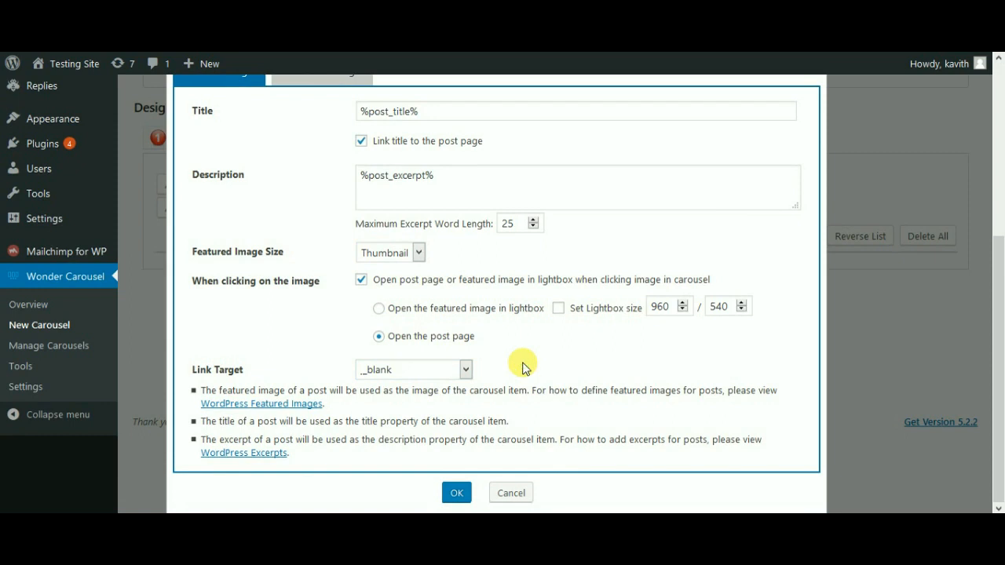
Review the order and range settings for the posts, keeping the Order sorting option.
{"action": "scroll", "coordinate": [454, 283], "scroll_direction": "up", "scroll_amount": 2}
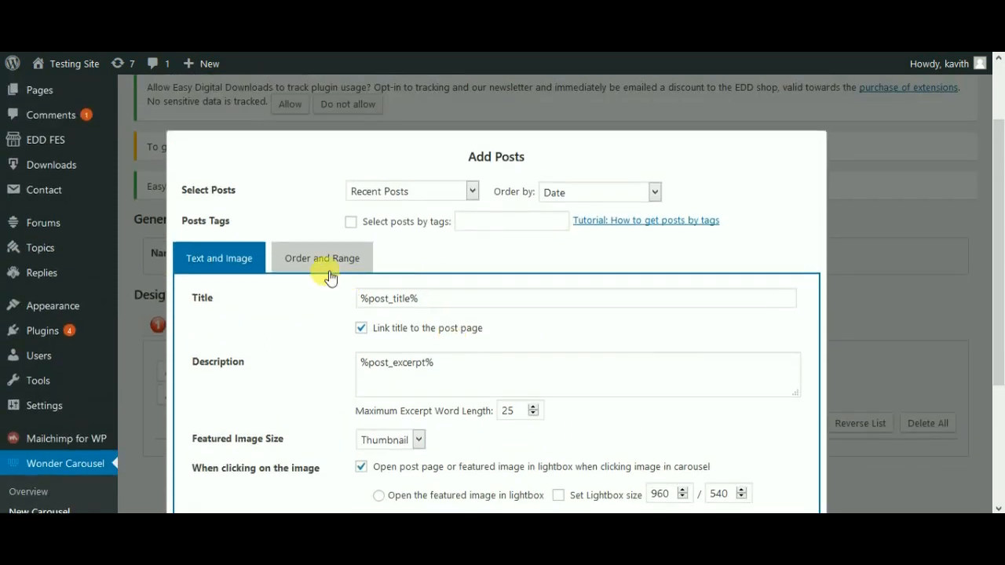
{"action": "left_click", "coordinate": [329, 267]}
{"action": "scroll", "coordinate": [415, 288], "scroll_direction": "down", "scroll_amount": 1}
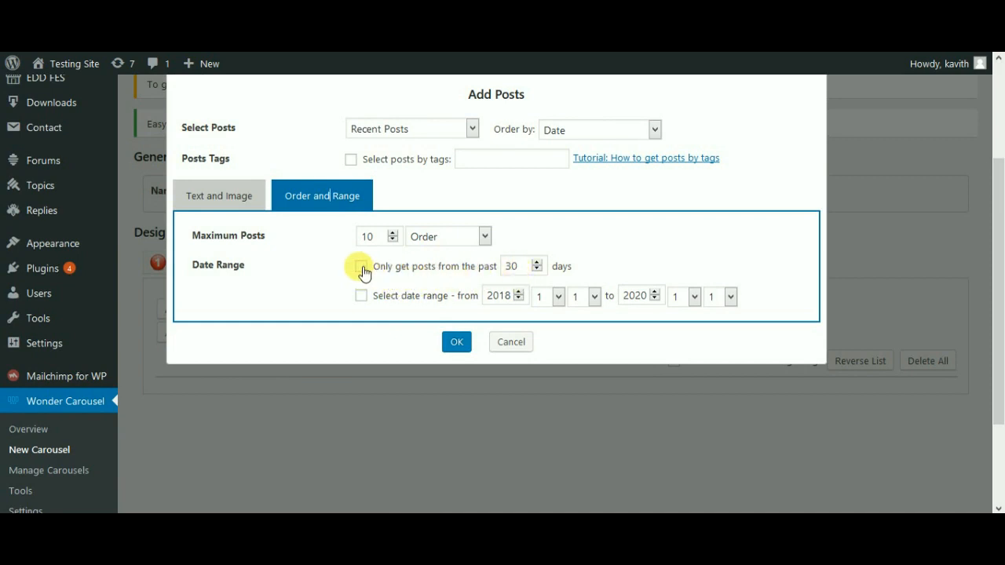
{"action": "left_click", "coordinate": [448, 239]}
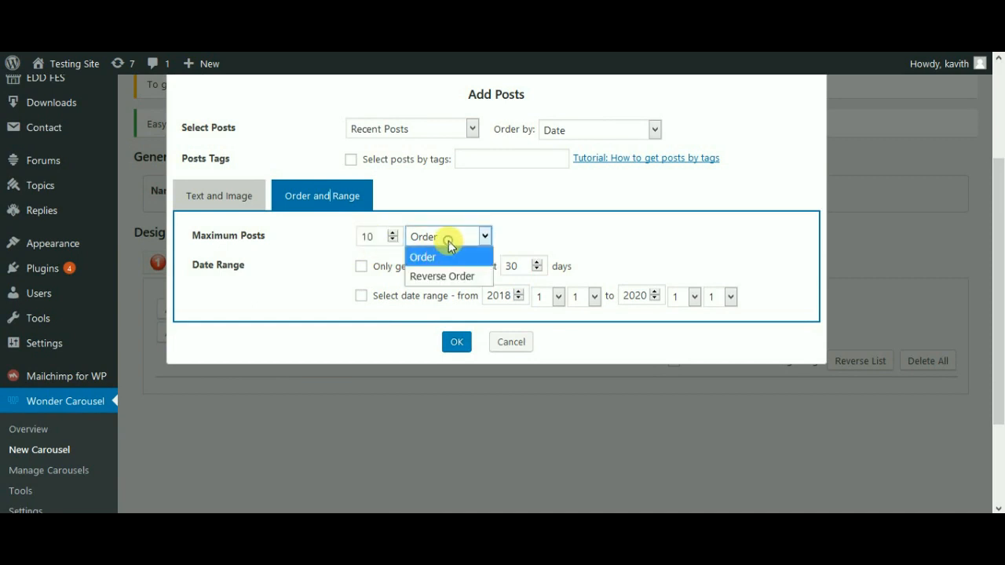
{"action": "left_click", "coordinate": [449, 237]}
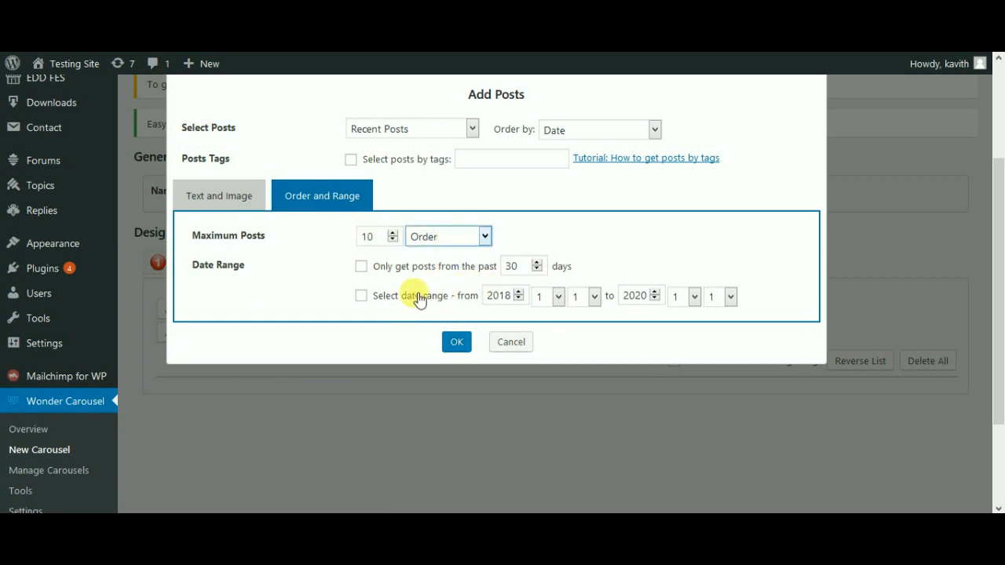
Recheck the text and image settings and add the WordPress posts item to the carousel.
{"action": "scroll", "coordinate": [417, 298], "scroll_direction": "up", "scroll_amount": 1}
{"action": "left_click", "coordinate": [240, 259]}
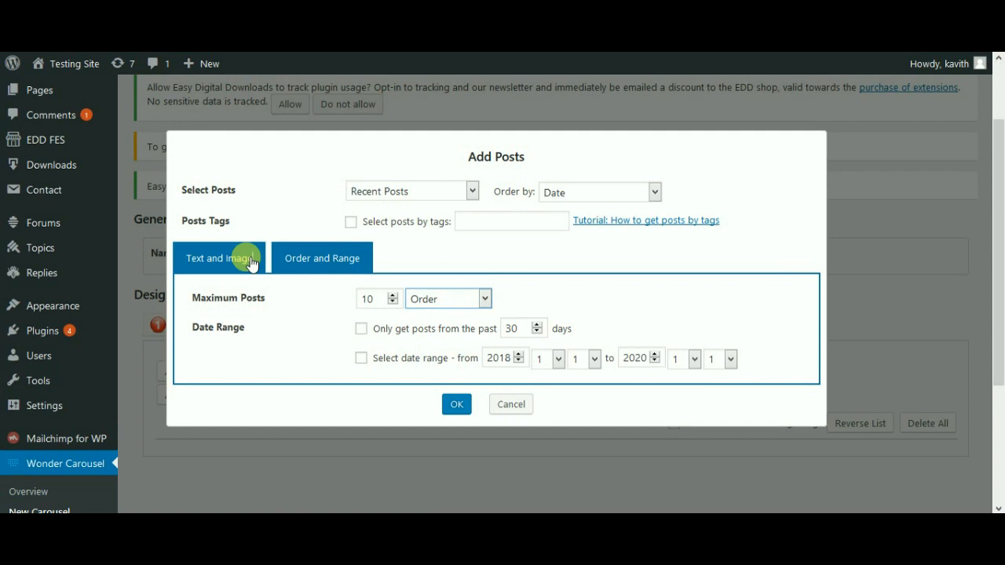
{"action": "scroll", "coordinate": [550, 267], "scroll_direction": "down", "scroll_amount": 3}
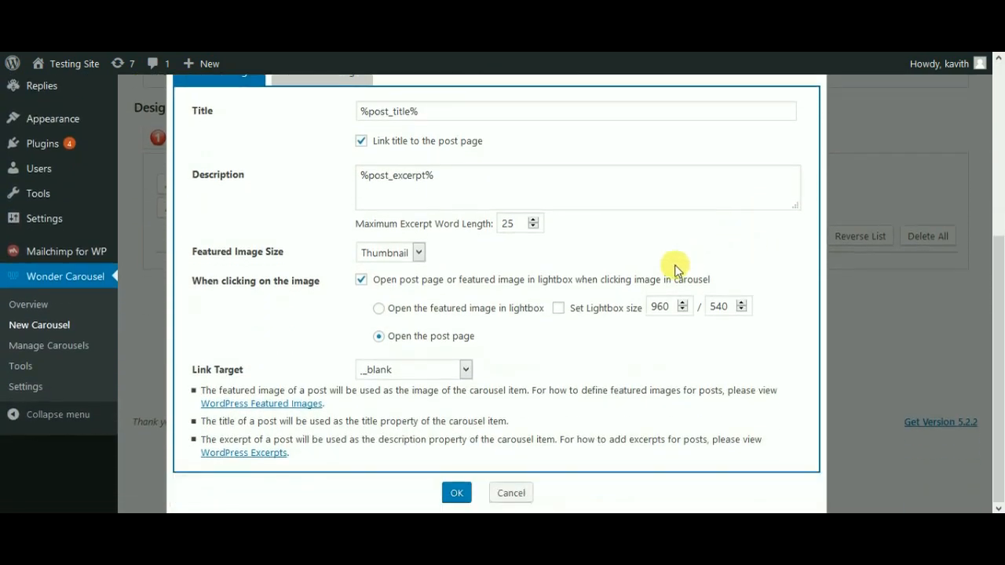
{"action": "left_click", "coordinate": [456, 492]}
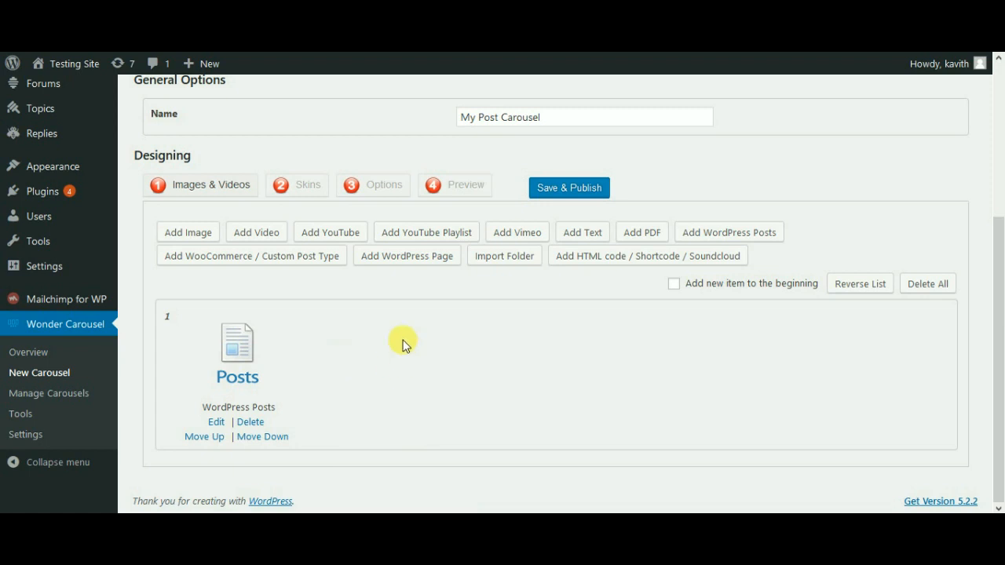
Choose the Classic with Flip skin for the carousel.
{"action": "left_click", "coordinate": [296, 187]}
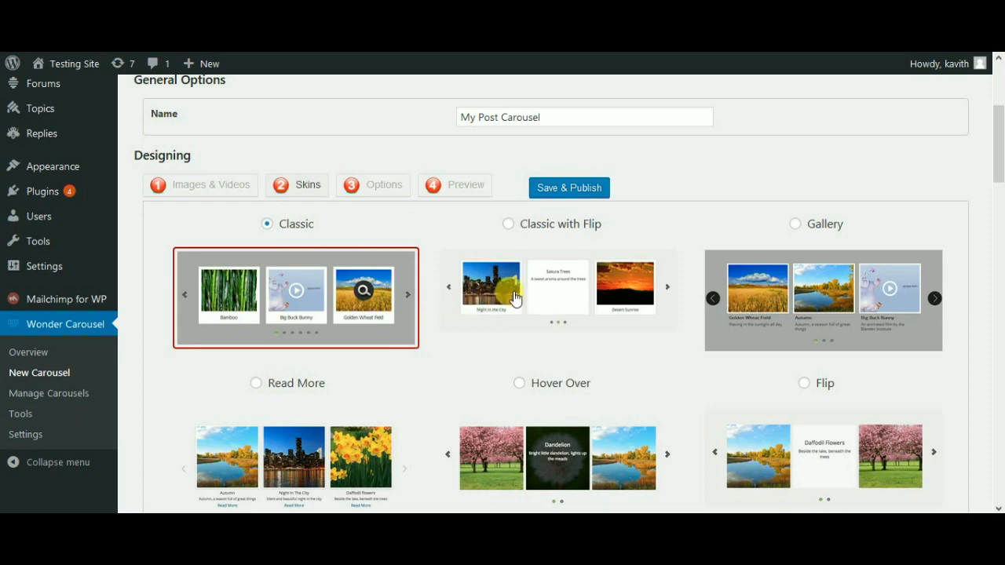
{"action": "scroll", "coordinate": [651, 326], "scroll_direction": "down", "scroll_amount": 3}
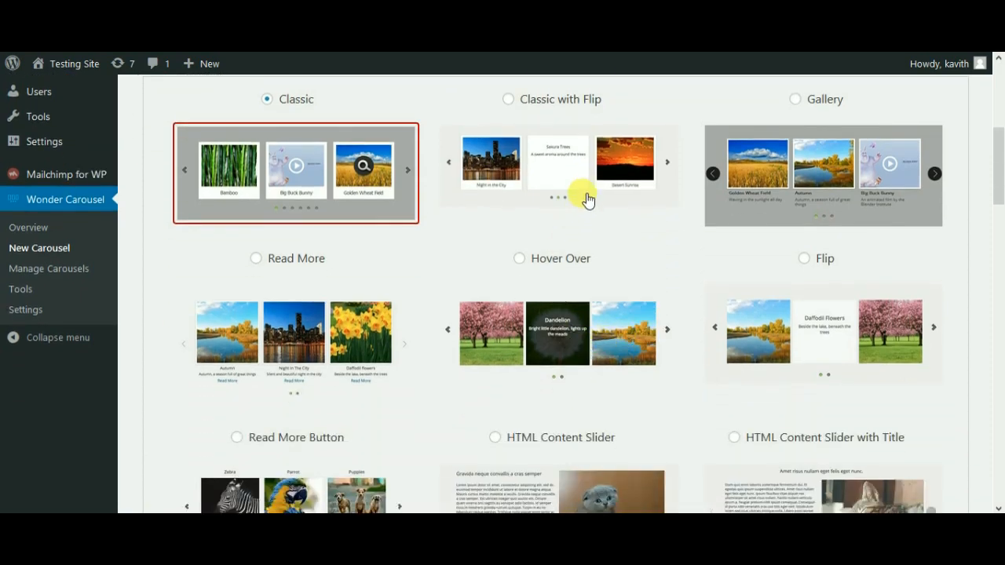
{"action": "left_click", "coordinate": [568, 174]}
{"action": "left_click", "coordinate": [510, 99]}
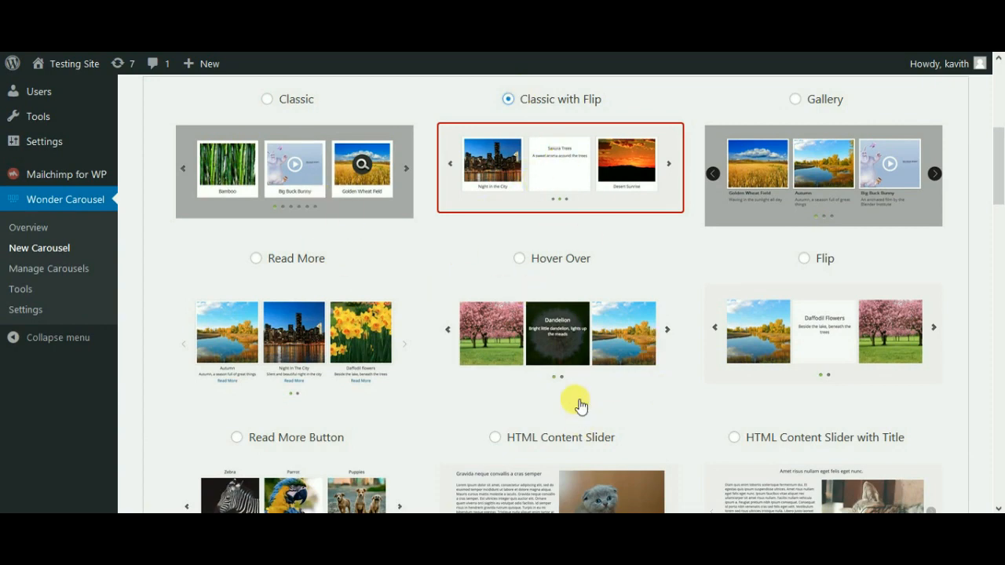
Browse the remaining carousel skins down to Vertical, Rotator and Two Rows, and return to the carousel's general options.
{"action": "scroll", "coordinate": [580, 405], "scroll_direction": "down", "scroll_amount": 5}
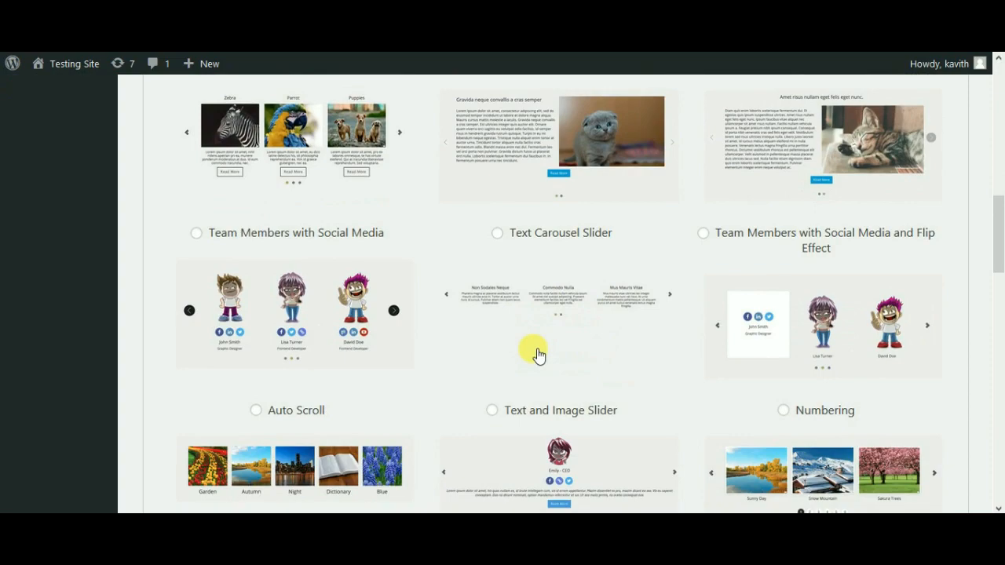
{"action": "scroll", "coordinate": [537, 355], "scroll_direction": "down", "scroll_amount": 3}
{"action": "scroll", "coordinate": [551, 355], "scroll_direction": "down", "scroll_amount": 8}
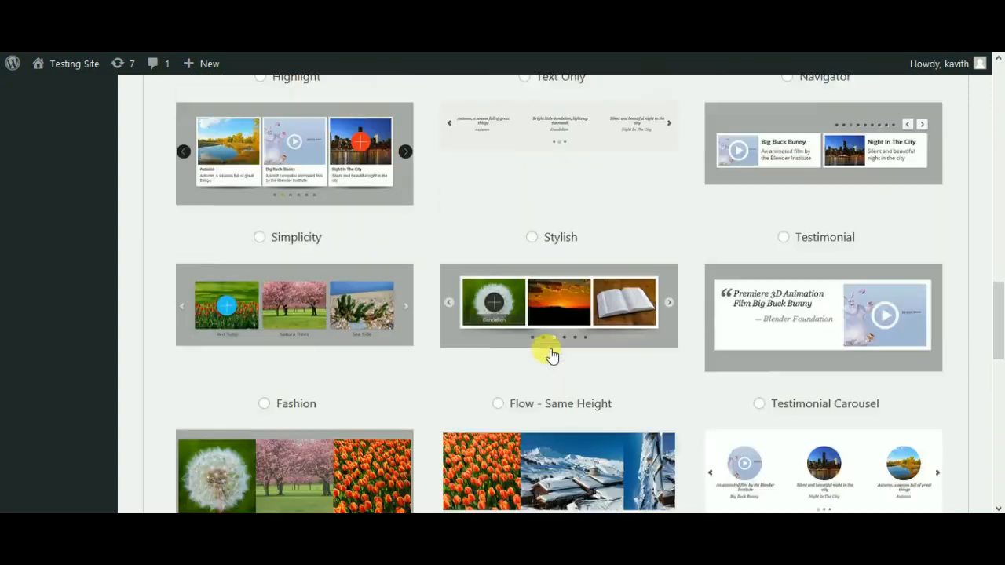
{"action": "scroll", "coordinate": [641, 352], "scroll_direction": "down", "scroll_amount": 3}
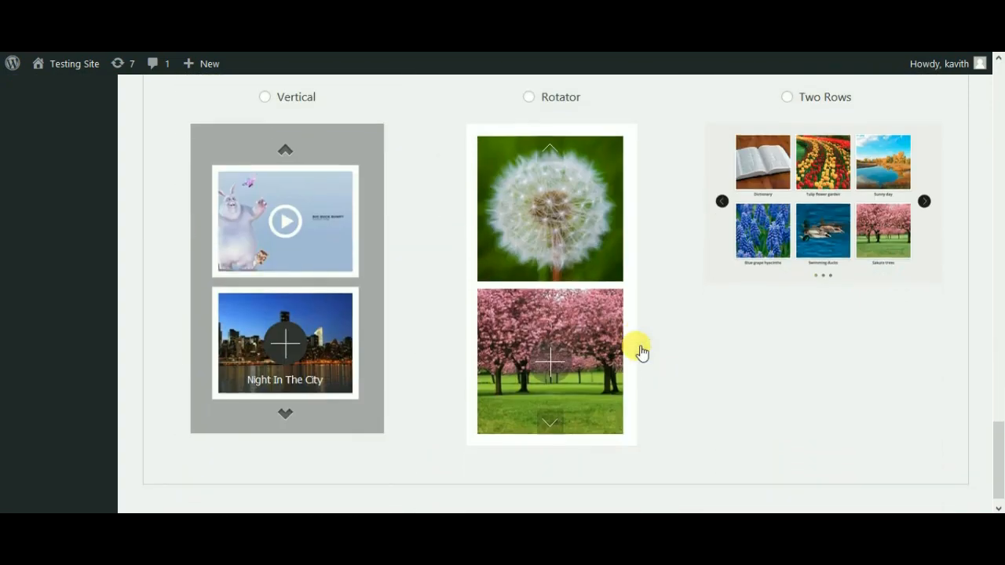
{"action": "scroll", "coordinate": [640, 349], "scroll_direction": "up", "scroll_amount": 15}
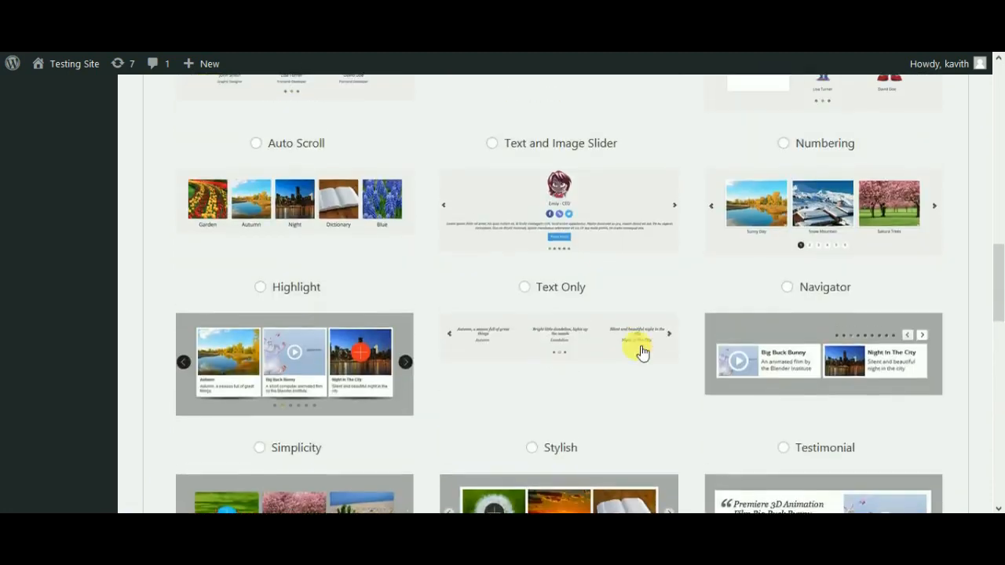
{"action": "scroll", "coordinate": [547, 349], "scroll_direction": "up", "scroll_amount": 8}
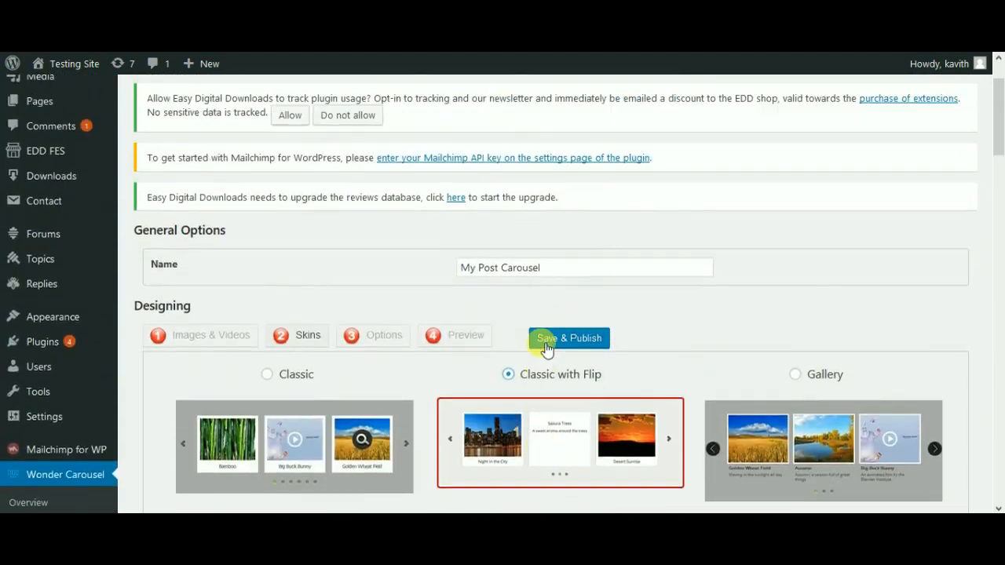
Review the carousel's skin options, from thumbnail size and loading behaviour to spacing, arrows, navigation bullets and hover overlay.
{"action": "scroll", "coordinate": [557, 412], "scroll_direction": "down", "scroll_amount": 1}
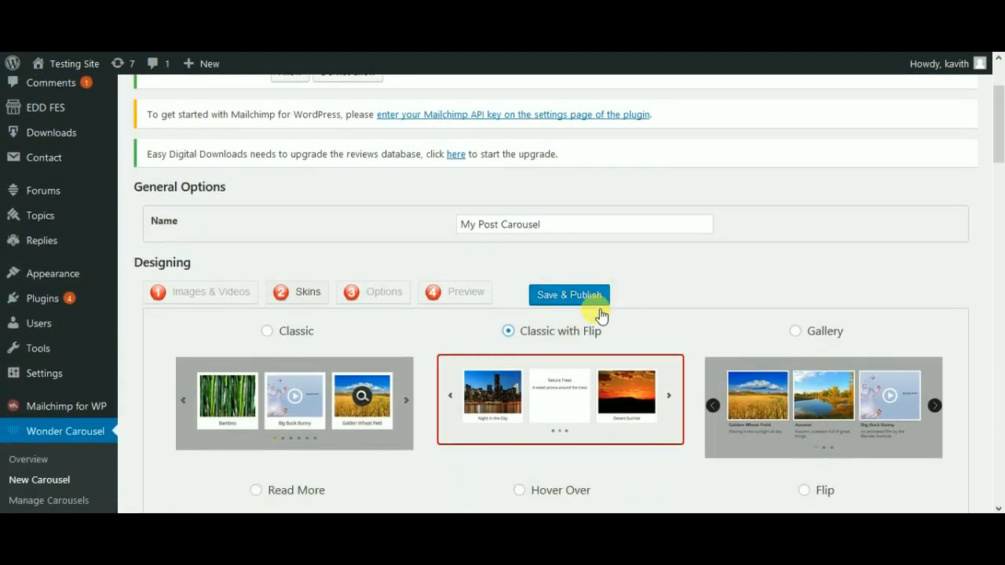
{"action": "left_click", "coordinate": [384, 305]}
{"action": "scroll", "coordinate": [363, 330], "scroll_direction": "down", "scroll_amount": 3}
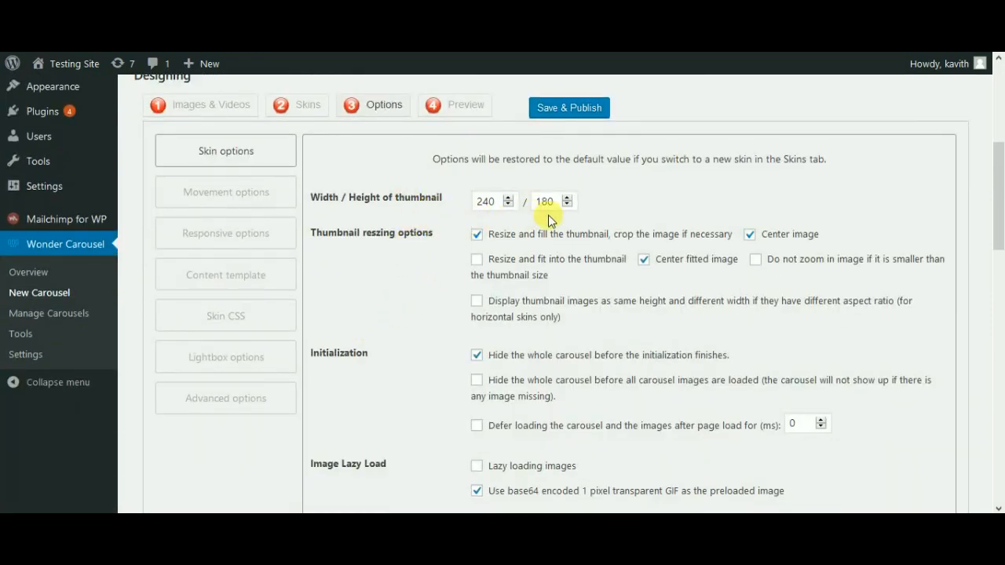
{"action": "scroll", "coordinate": [471, 282], "scroll_direction": "down", "scroll_amount": 2}
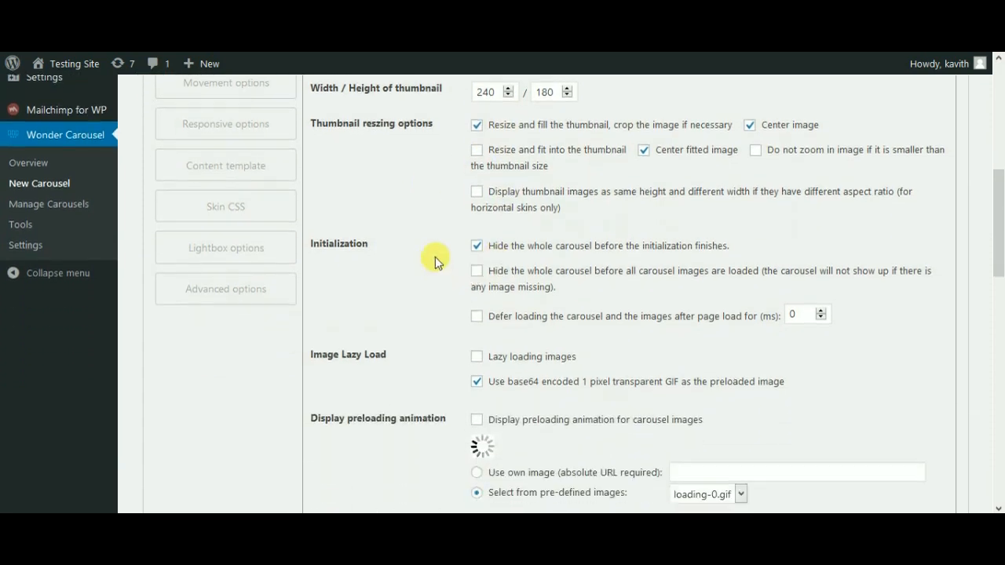
{"action": "scroll", "coordinate": [455, 298], "scroll_direction": "down", "scroll_amount": 1}
{"action": "scroll", "coordinate": [518, 331], "scroll_direction": "down", "scroll_amount": 3}
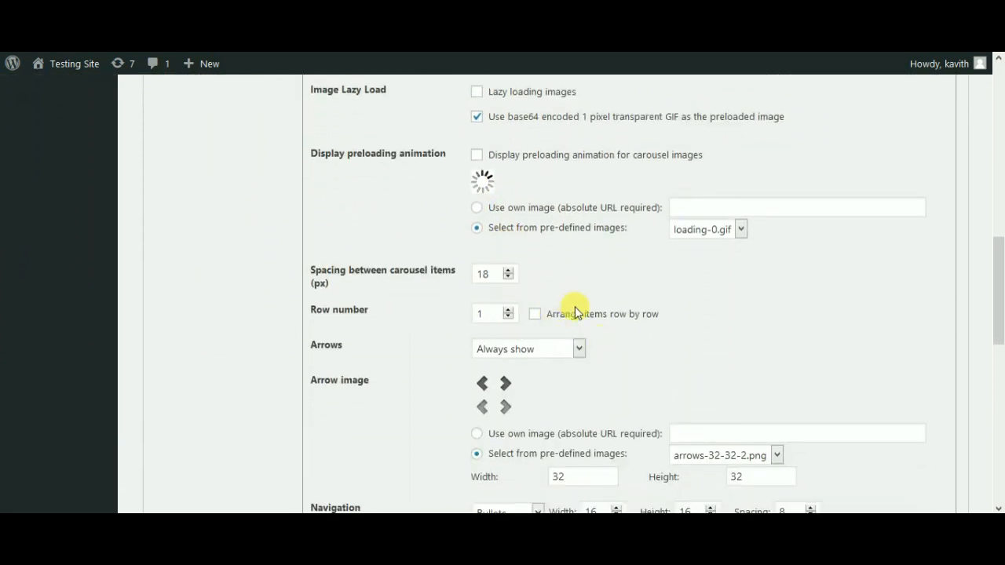
{"action": "scroll", "coordinate": [644, 329], "scroll_direction": "down", "scroll_amount": 3}
{"action": "scroll", "coordinate": [663, 341], "scroll_direction": "down", "scroll_amount": 1}
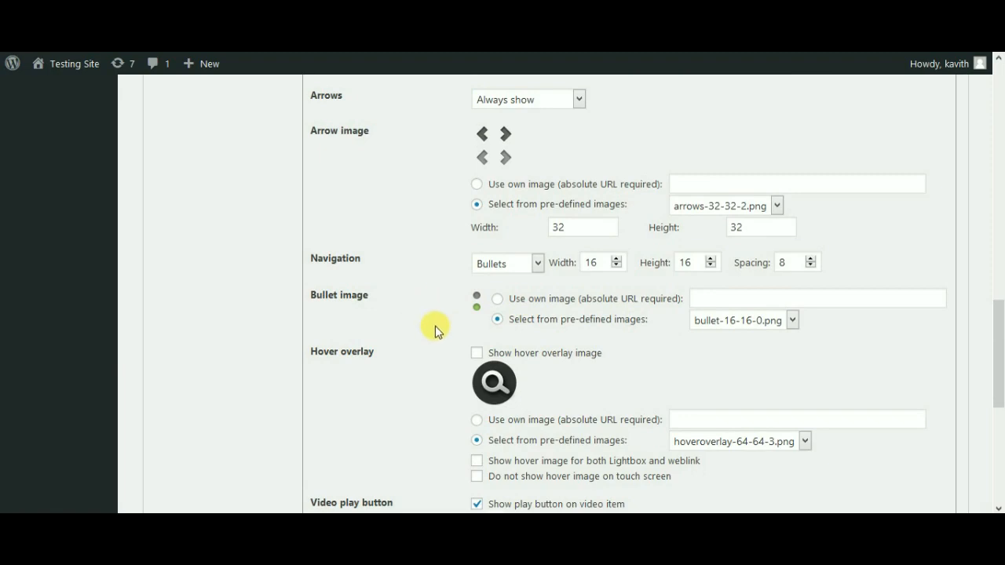
{"action": "scroll", "coordinate": [435, 326], "scroll_direction": "up", "scroll_amount": 5}
{"action": "scroll", "coordinate": [435, 326], "scroll_direction": "up", "scroll_amount": 10}
Review the carousel's movement options and its responsive options, including play mode, visible items and responsive mode.
{"action": "left_click", "coordinate": [274, 322]}
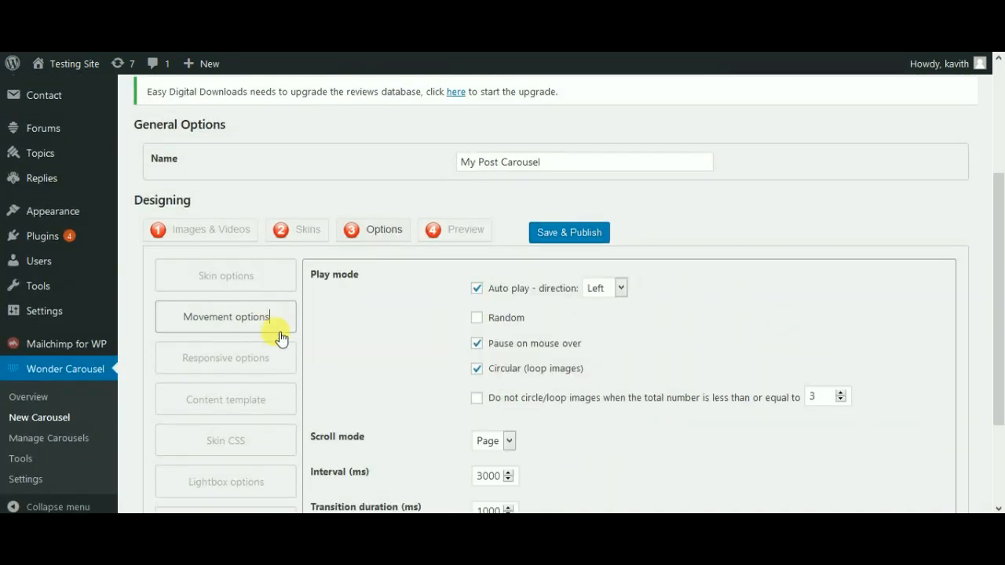
{"action": "scroll", "coordinate": [278, 337], "scroll_direction": "down", "scroll_amount": 1}
{"action": "scroll", "coordinate": [281, 355], "scroll_direction": "down", "scroll_amount": 1}
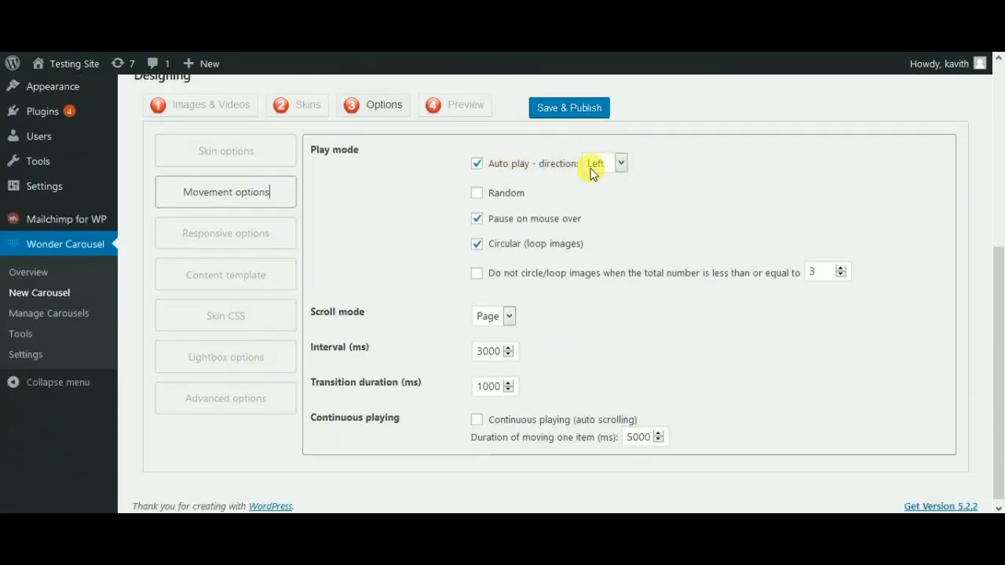
{"action": "left_click", "coordinate": [237, 233]}
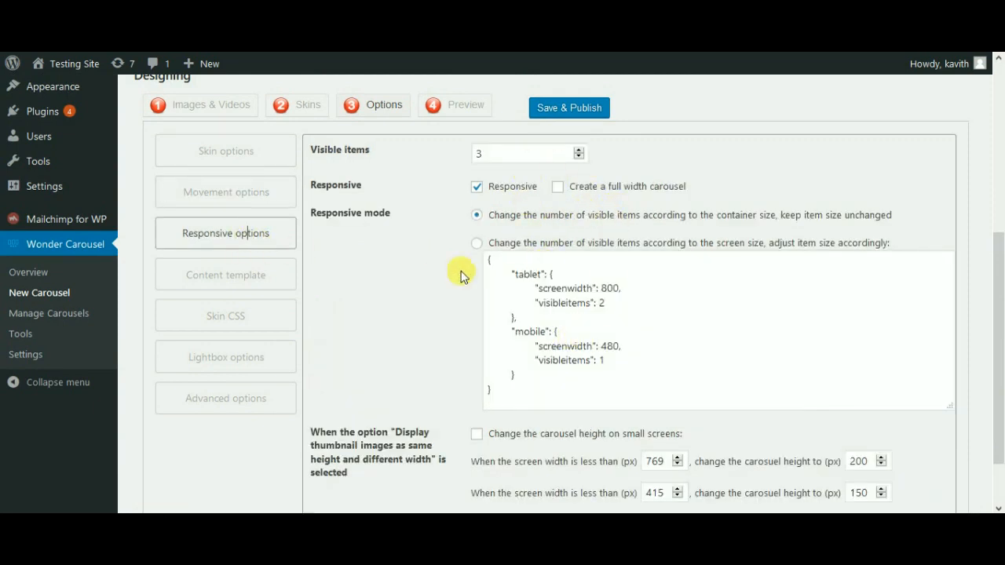
{"action": "scroll", "coordinate": [439, 361], "scroll_direction": "down", "scroll_amount": 2}
{"action": "scroll", "coordinate": [270, 348], "scroll_direction": "up", "scroll_amount": 3}
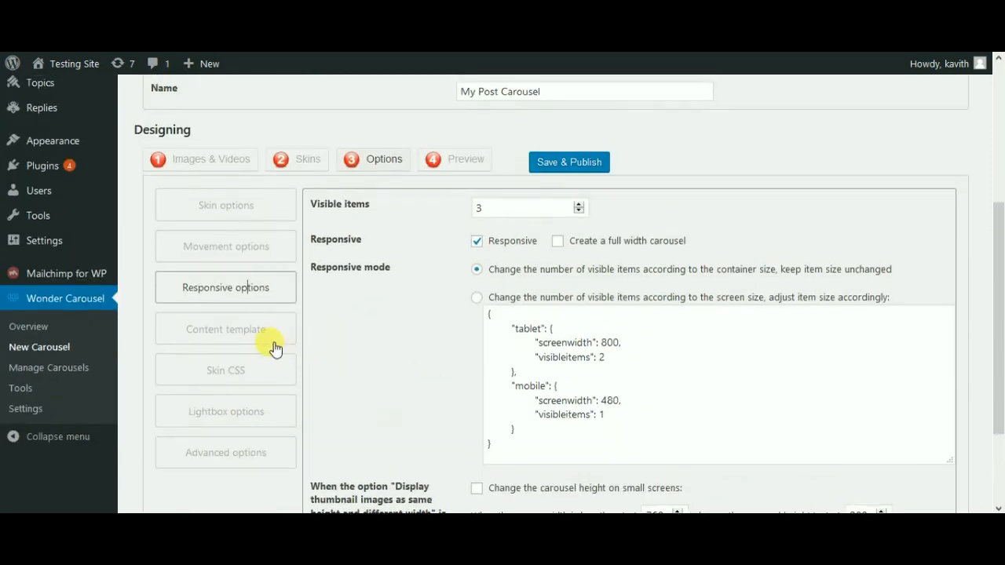
Look through the carousel's content template and its skin CSS code.
{"action": "left_click", "coordinate": [270, 343]}
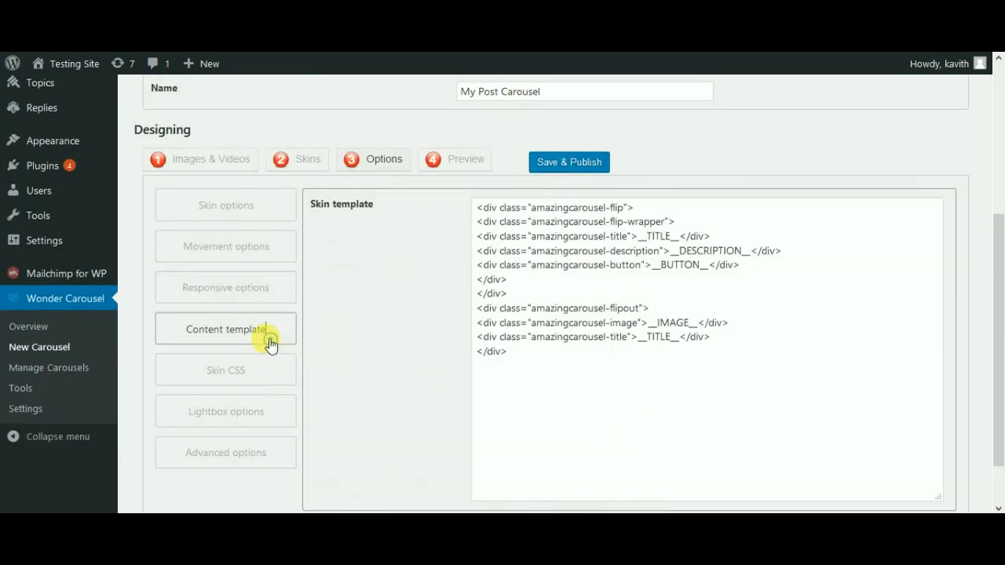
{"action": "left_click", "coordinate": [204, 375]}
{"action": "scroll", "coordinate": [651, 400], "scroll_direction": "down", "scroll_amount": 2}
{"action": "scroll", "coordinate": [651, 400], "scroll_direction": "down", "scroll_amount": 3}
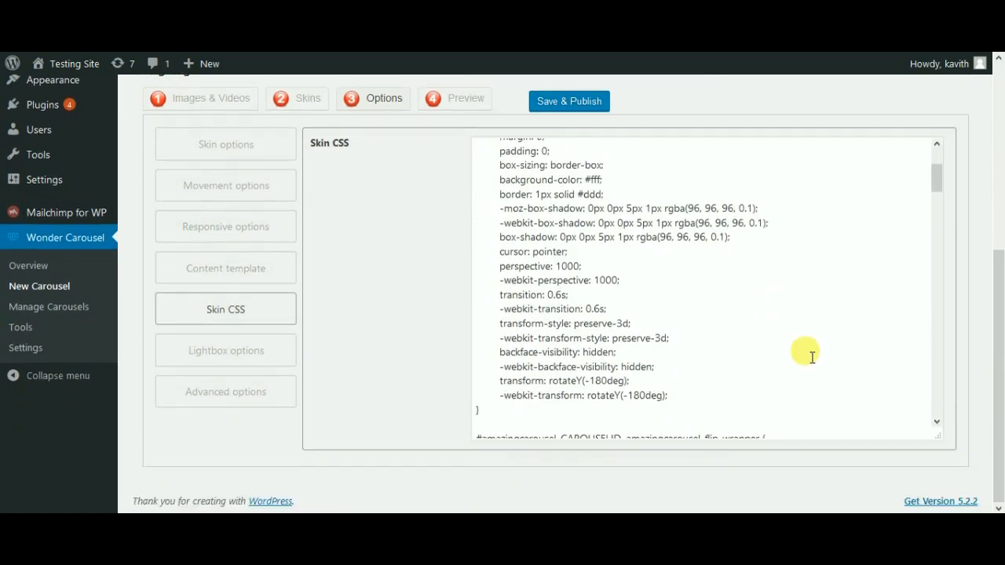
Review the general, video, thumbnail and text settings of the lightbox options.
{"action": "left_click", "coordinate": [244, 355]}
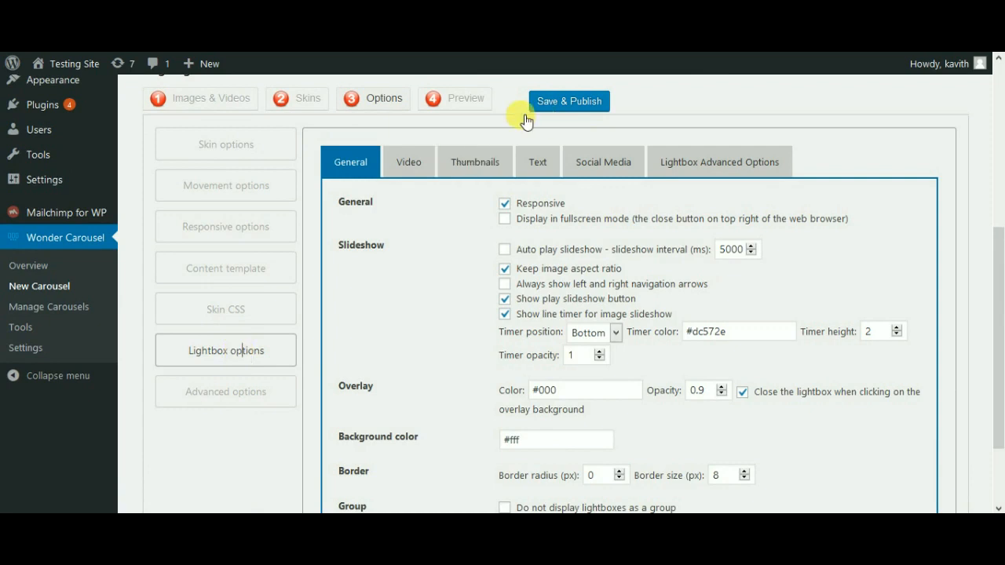
{"action": "left_click", "coordinate": [405, 161]}
{"action": "left_click", "coordinate": [465, 202]}
{"action": "left_click", "coordinate": [537, 197]}
{"action": "left_click", "coordinate": [476, 201]}
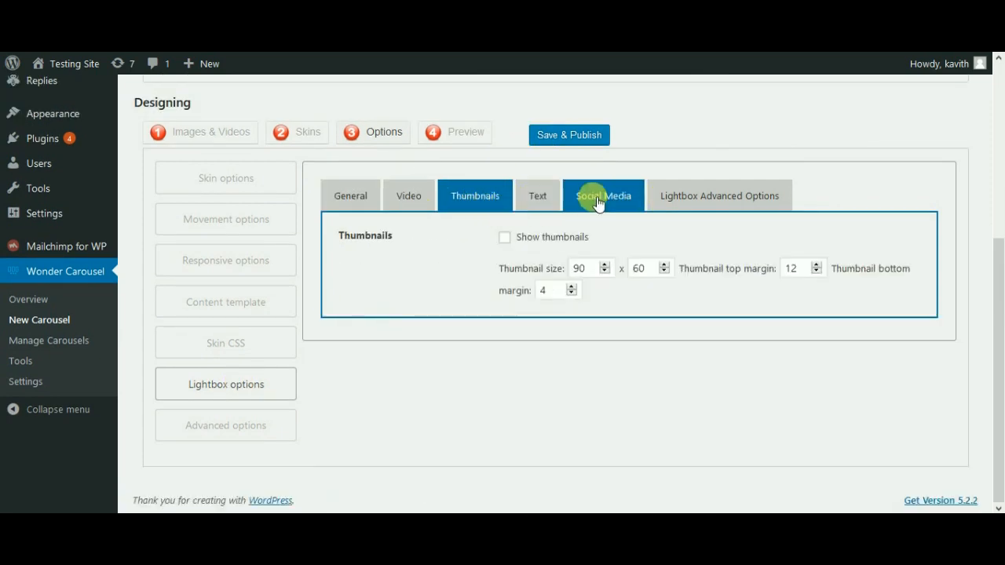
Review the advanced options, including the Custom CSS, Data Options and Custom JavaScript fields.
{"action": "left_click", "coordinate": [273, 426]}
{"action": "scroll", "coordinate": [534, 367], "scroll_direction": "down", "scroll_amount": 2}
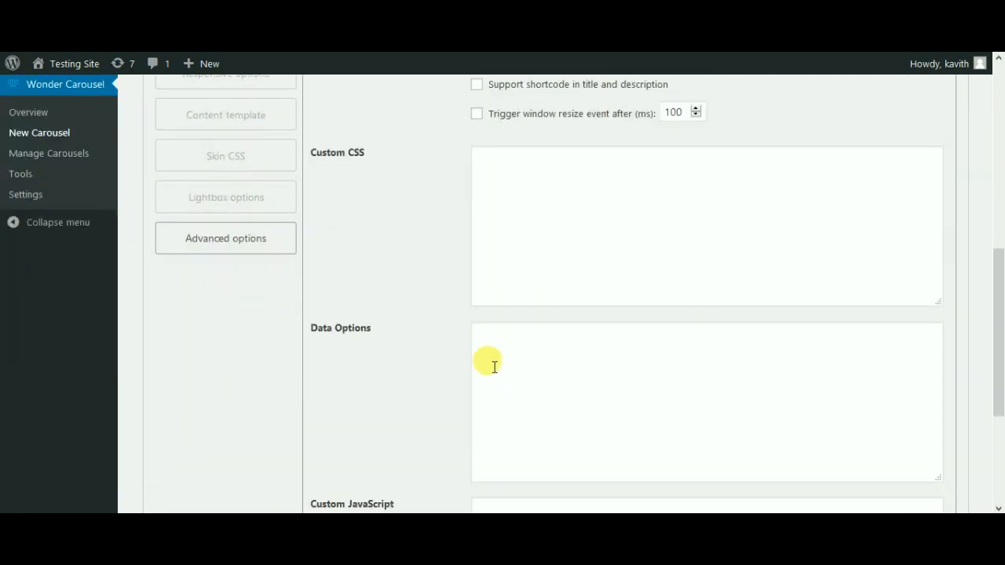
{"action": "scroll", "coordinate": [489, 359], "scroll_direction": "down", "scroll_amount": 3}
{"action": "scroll", "coordinate": [487, 337], "scroll_direction": "up", "scroll_amount": 2}
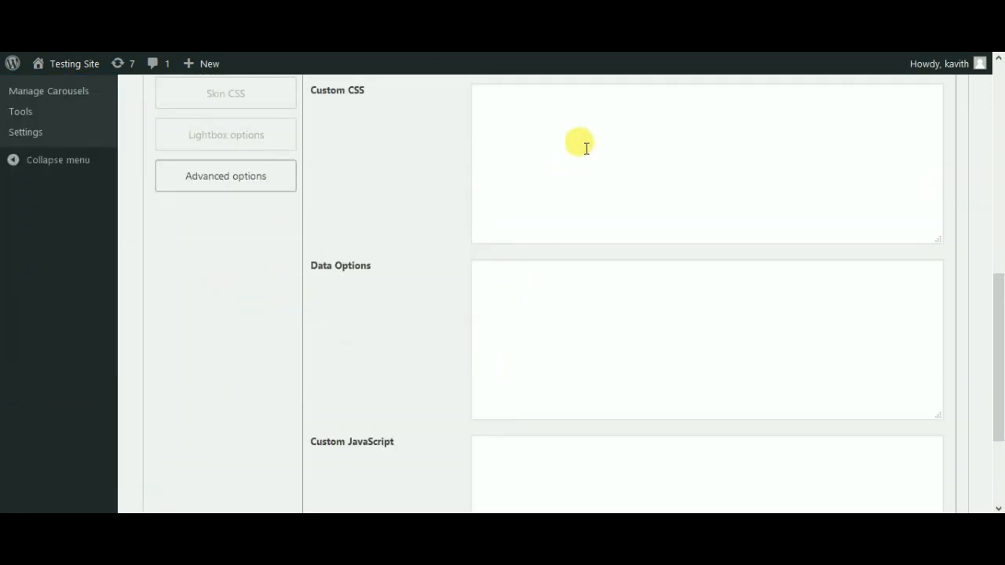
{"action": "left_click", "coordinate": [632, 118]}
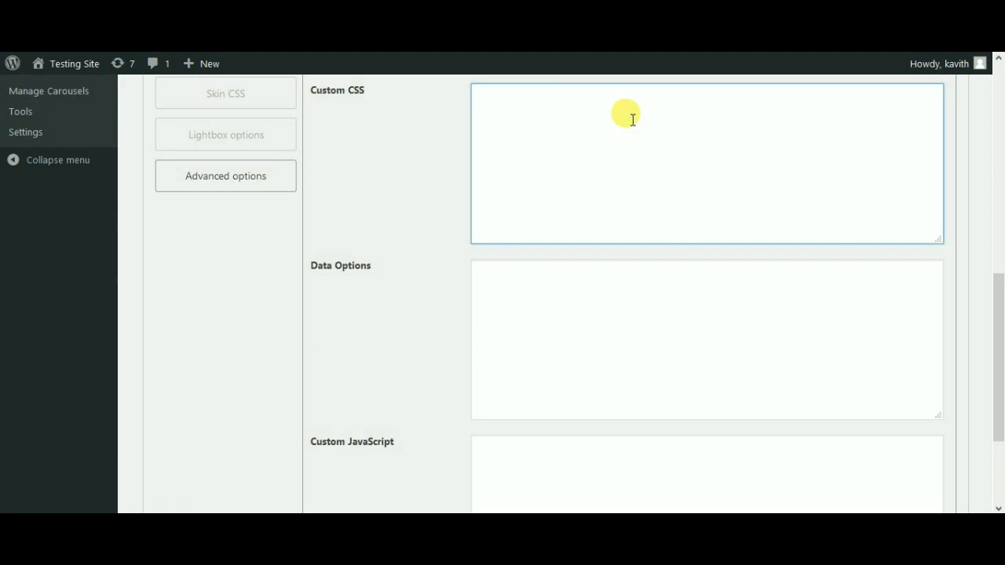
{"action": "scroll", "coordinate": [410, 273], "scroll_direction": "down", "scroll_amount": 3}
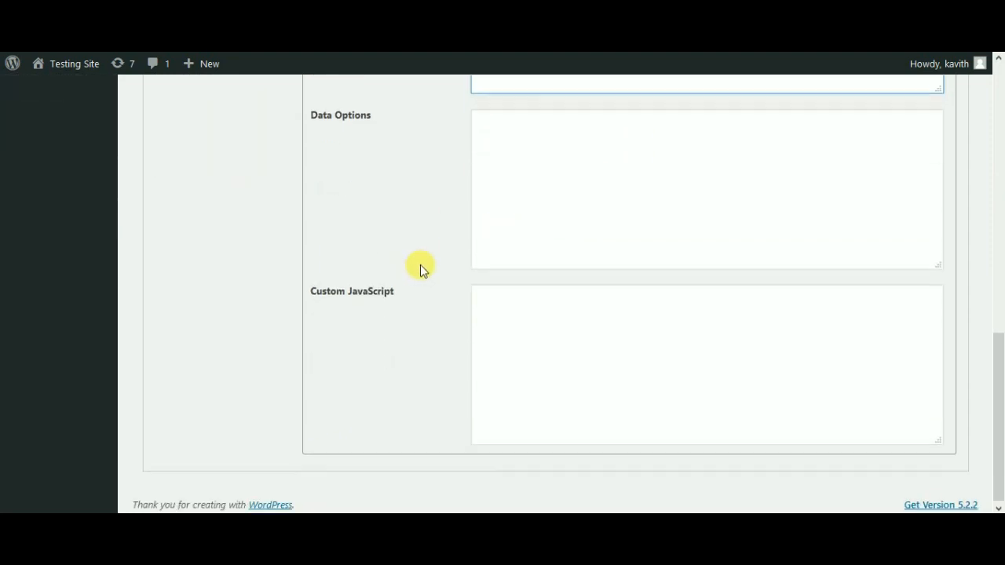
{"action": "scroll", "coordinate": [275, 196], "scroll_direction": "up", "scroll_amount": 5}
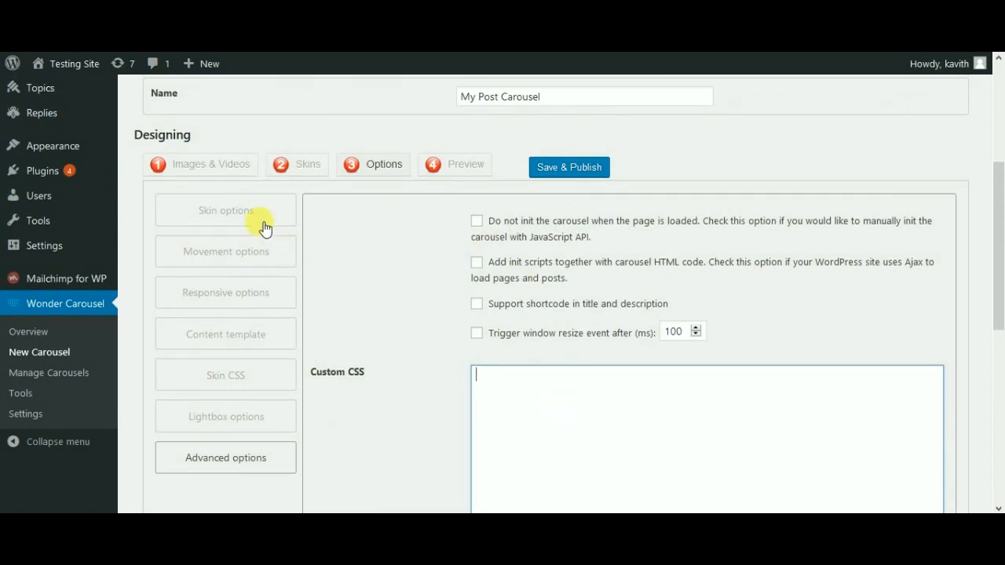
Save and publish the carousel after checking its preview, and copy the shortcode [wonderplugin_carousel id="2"].
{"action": "left_click", "coordinate": [459, 166]}
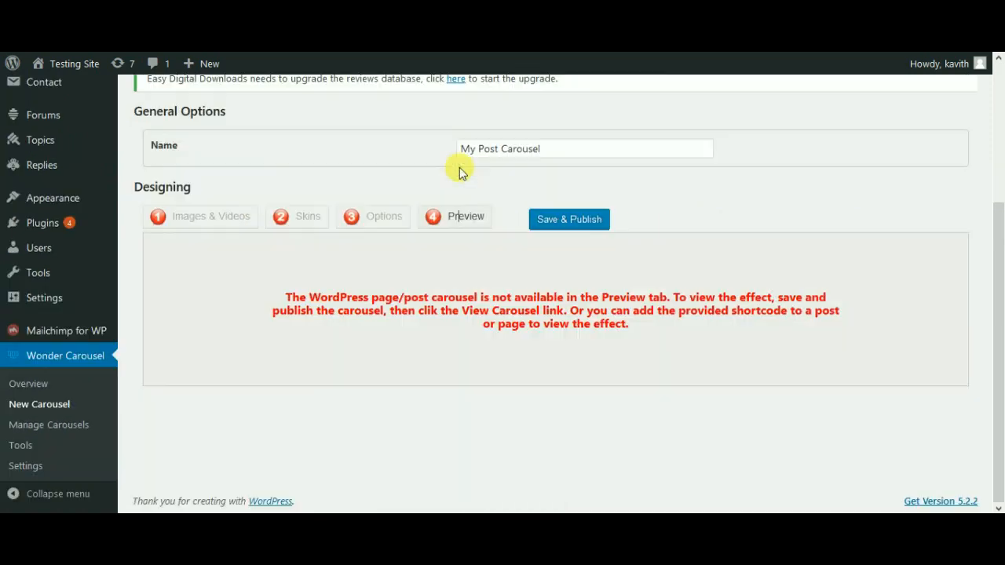
{"action": "left_click", "coordinate": [560, 227]}
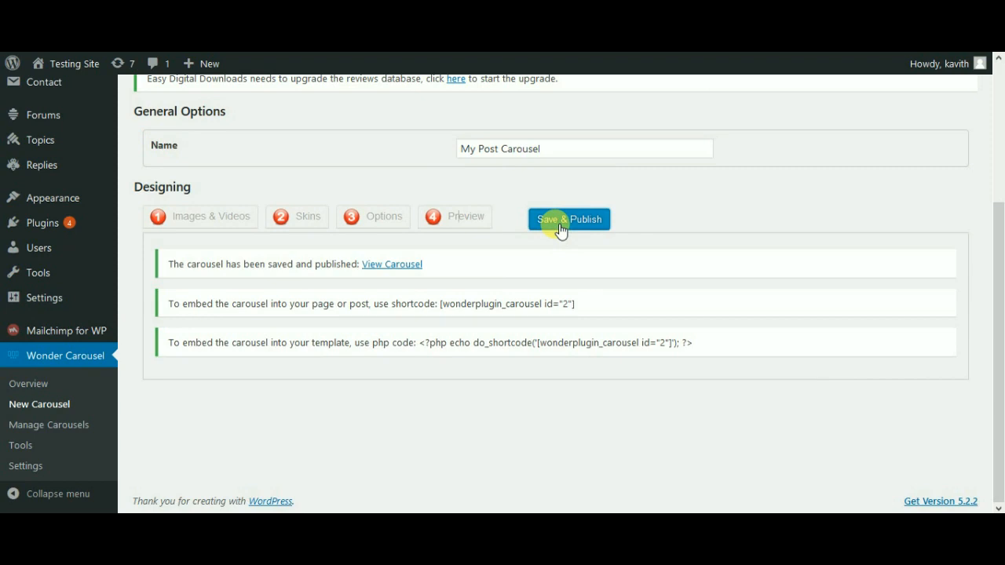
{"action": "left_click_drag", "start_coordinate": [439, 303], "coordinate": [594, 316]}
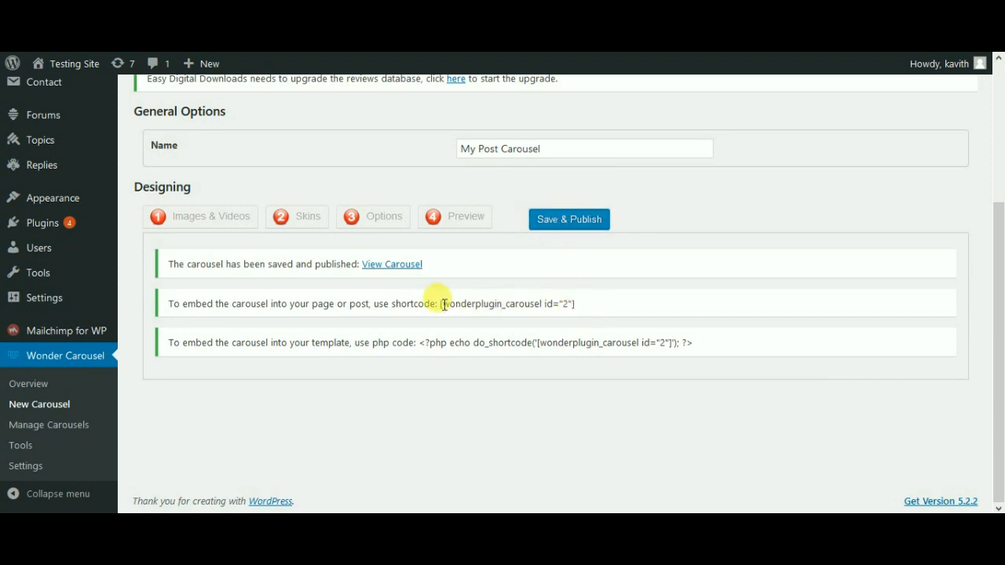
{"action": "left_click_drag", "start_coordinate": [439, 303], "coordinate": [589, 310]}
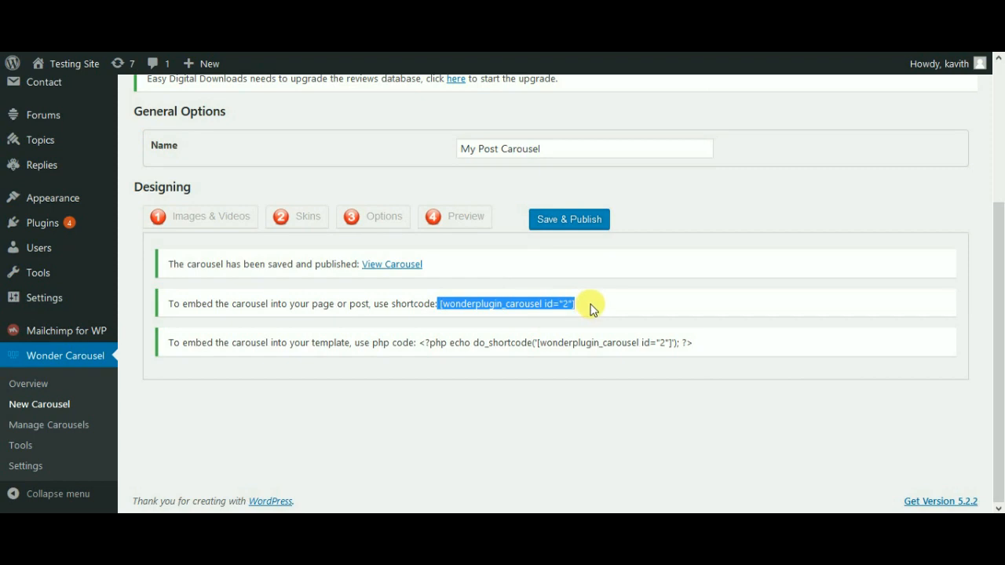
{"action": "right_click", "coordinate": [554, 306]}
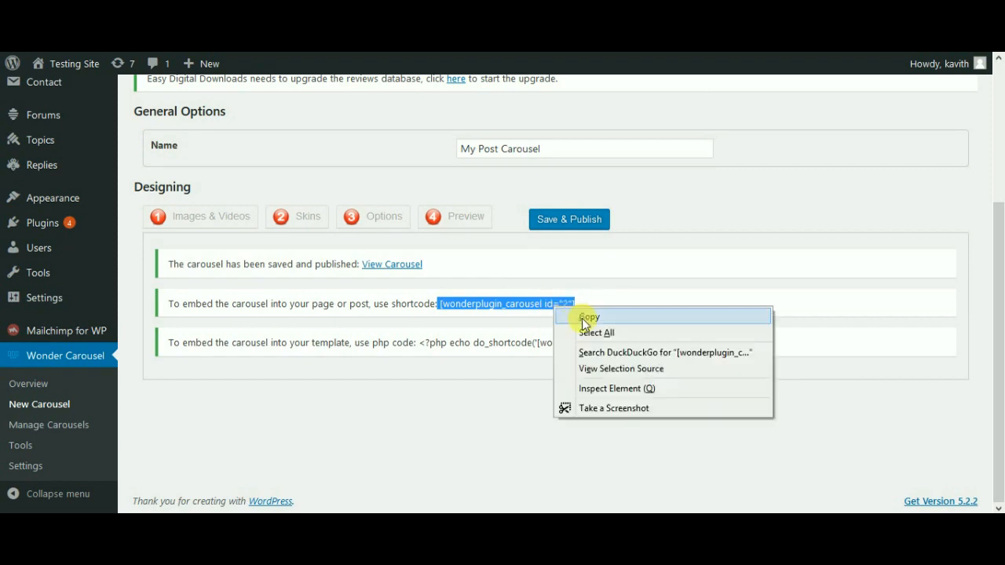
{"action": "left_click", "coordinate": [587, 317]}
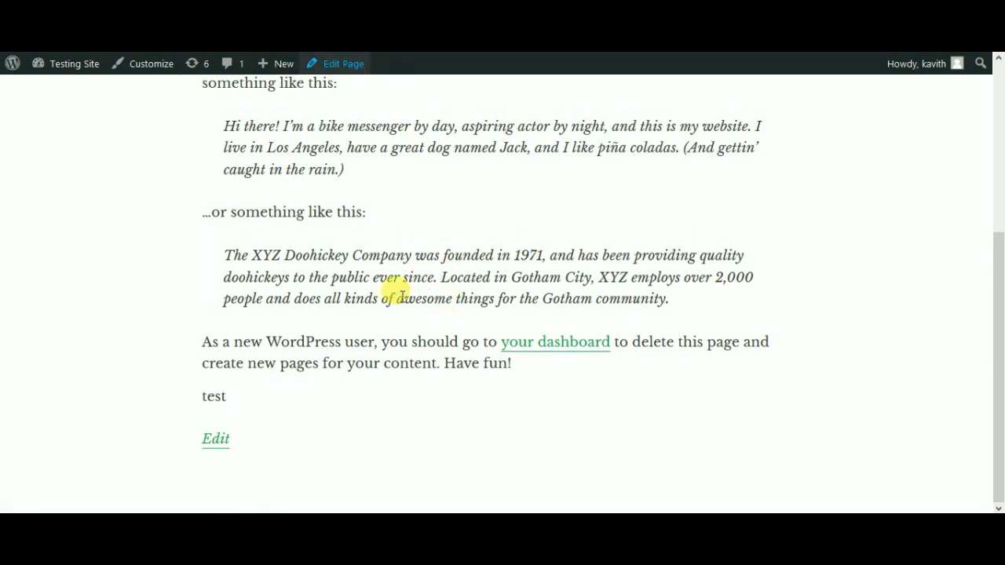
Open the Sample Page for editing in a separate browser tab and go to the end of its content.
{"action": "right_click", "coordinate": [345, 69]}
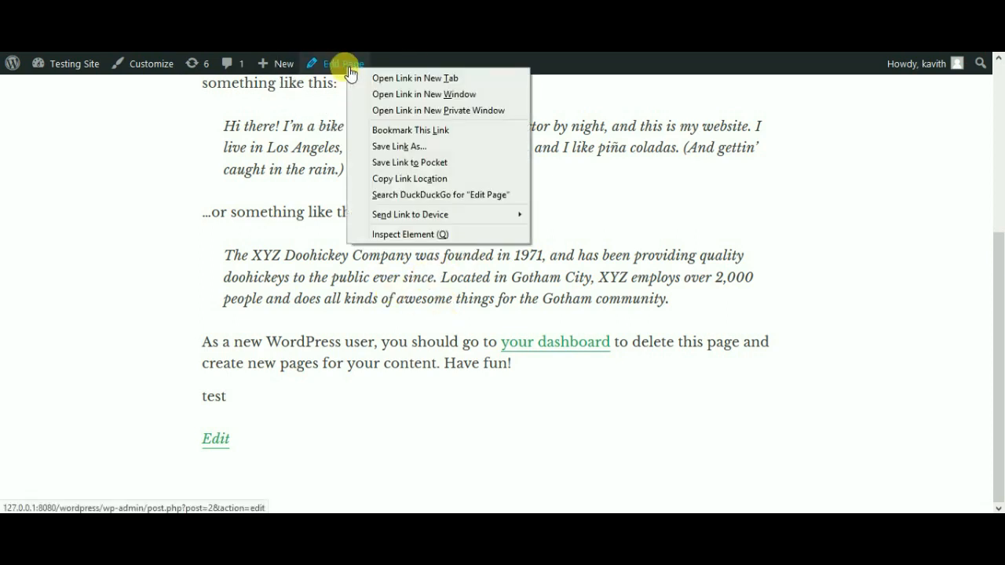
{"action": "left_click", "coordinate": [383, 76]}
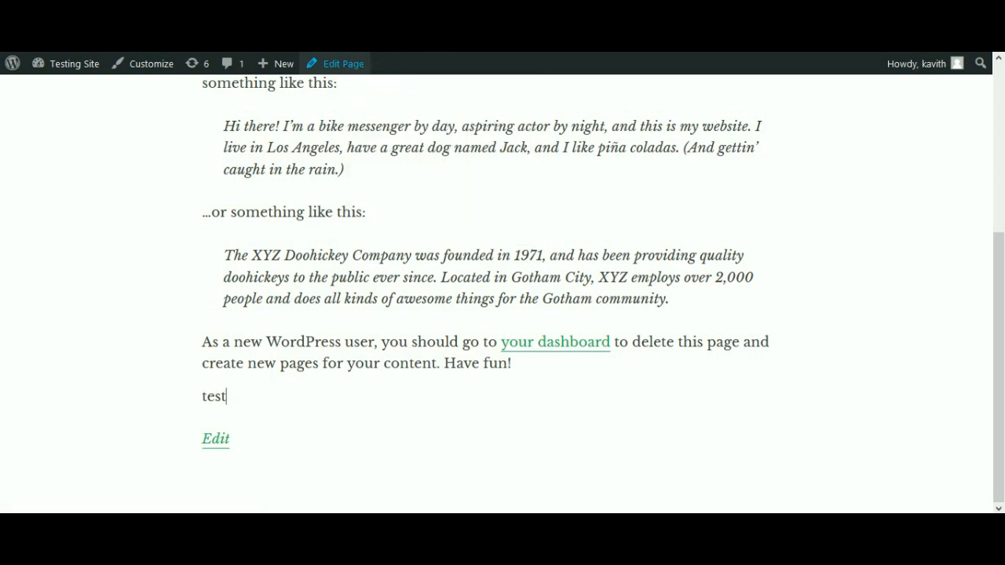
{"action": "key", "text": "ctrl+Tab"}
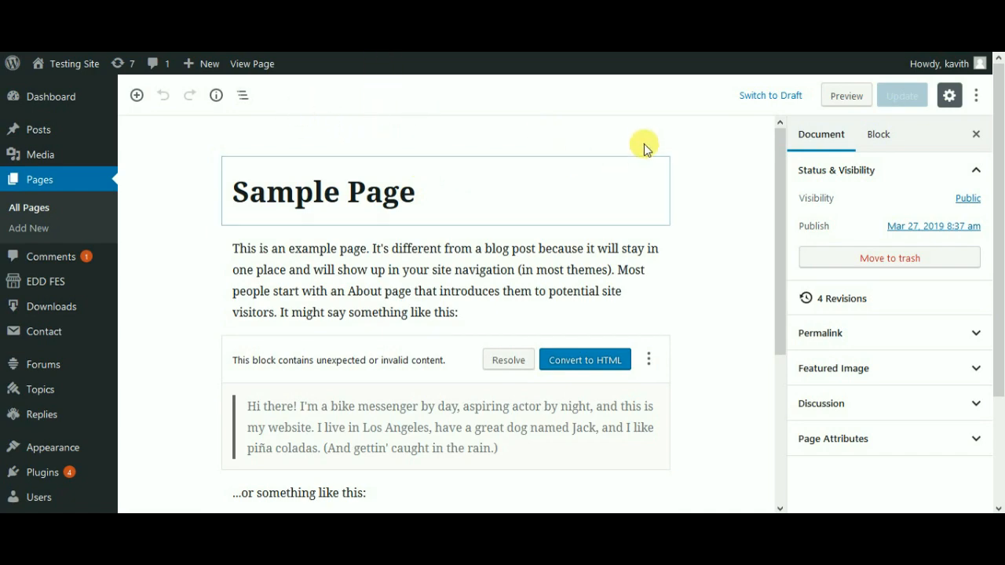
{"action": "scroll", "coordinate": [675, 157], "scroll_direction": "down", "scroll_amount": 3}
{"action": "scroll", "coordinate": [675, 172], "scroll_direction": "down", "scroll_amount": 1}
Compare the published Sample Page with its content in the page editor.
{"action": "key", "text": "ctrl+Tab"}
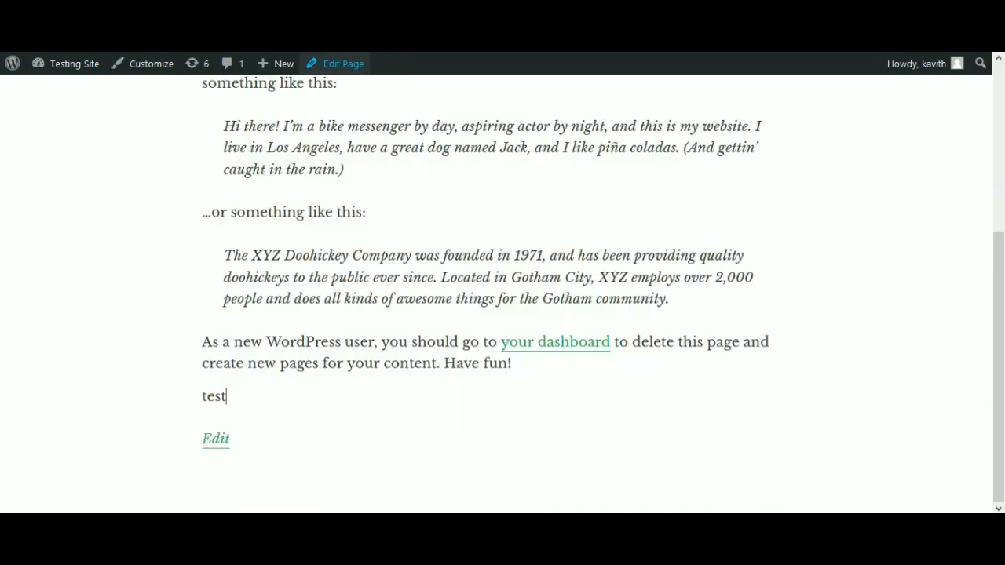
{"action": "key", "text": "ctrl+Tab"}
{"action": "key", "text": "ctrl+Tab"}
{"action": "scroll", "coordinate": [484, 215], "scroll_direction": "up", "scroll_amount": 5}
{"action": "scroll", "coordinate": [427, 171], "scroll_direction": "down", "scroll_amount": 3}
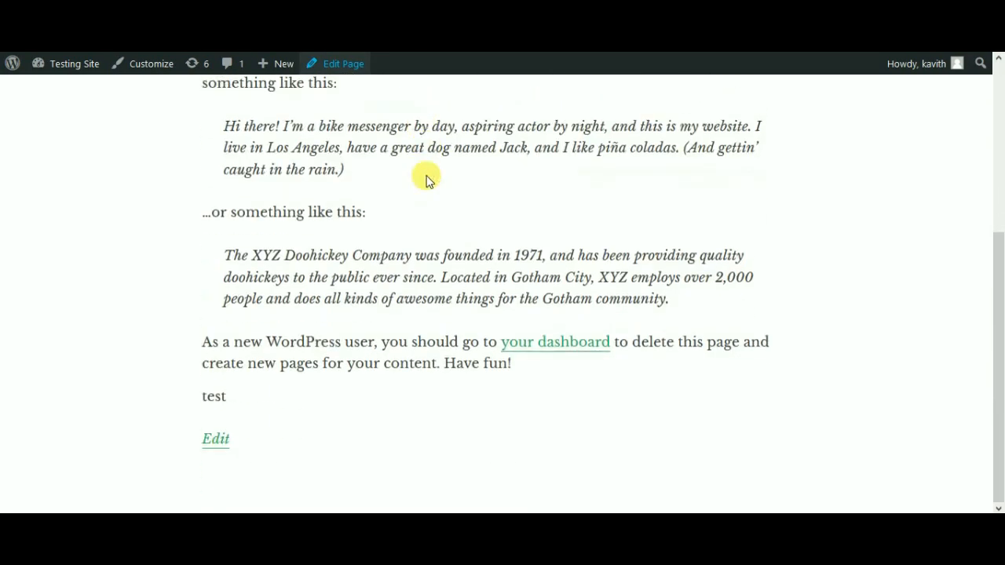
{"action": "key", "text": "ctrl+Tab"}
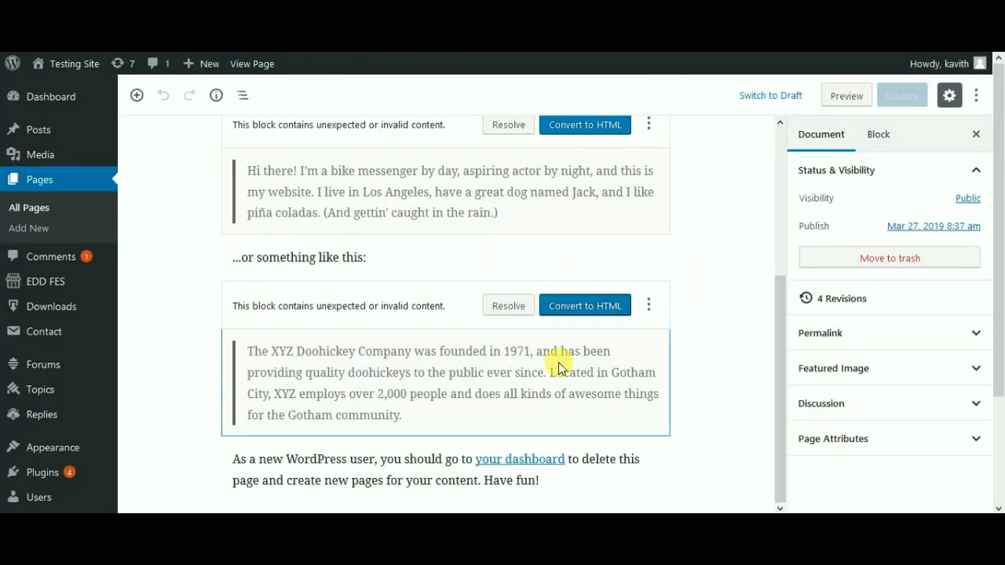
Add a Classic block from the Formatting group below the Sample Page's closing paragraph.
{"action": "left_click", "coordinate": [712, 426]}
{"action": "left_click", "coordinate": [588, 482]}
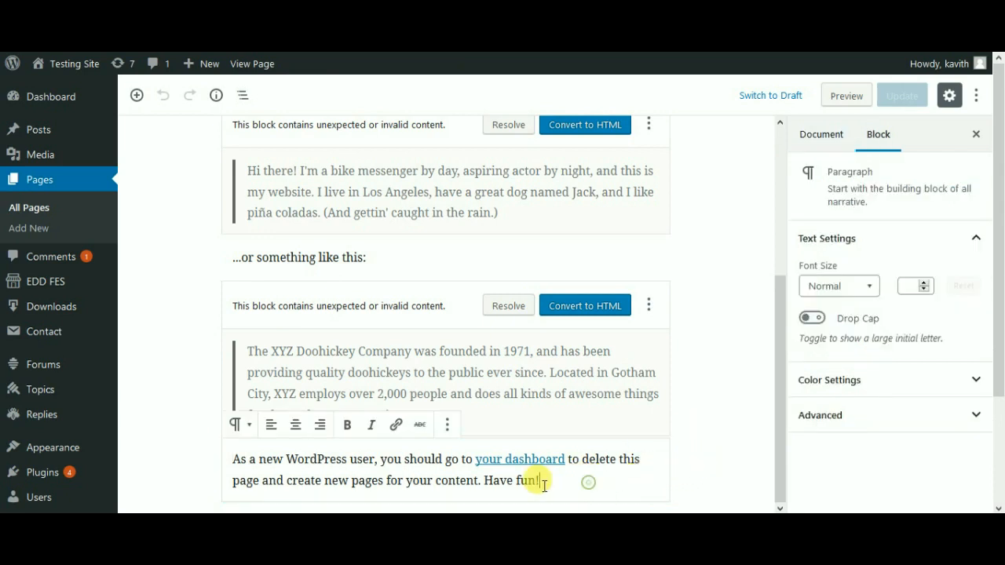
{"action": "left_click", "coordinate": [232, 456]}
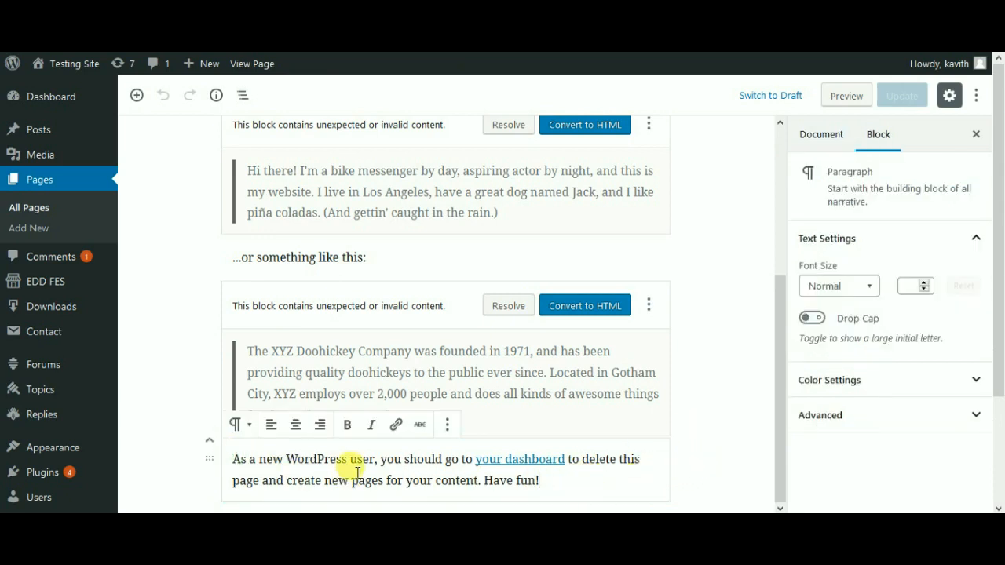
{"action": "left_click", "coordinate": [136, 95]}
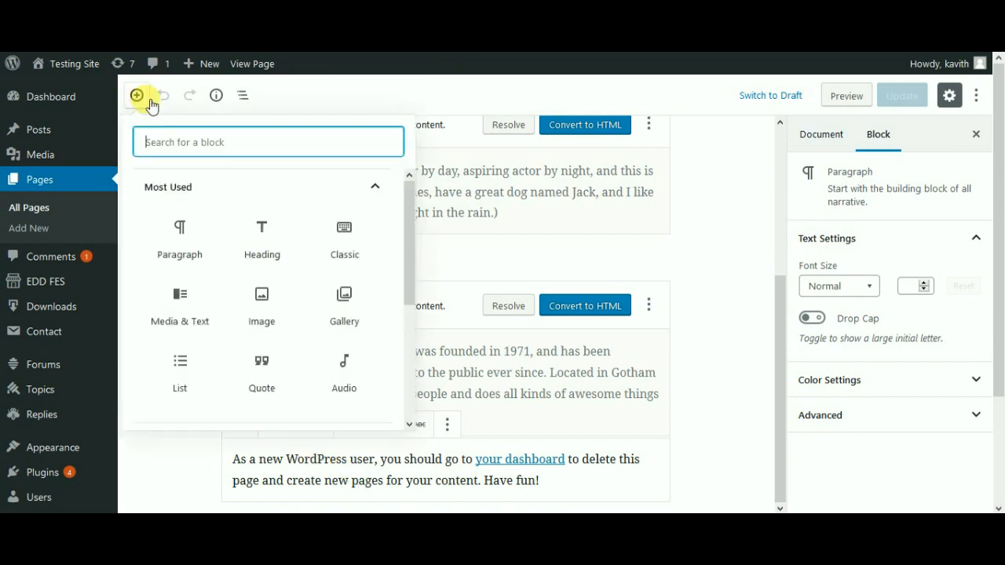
{"action": "scroll", "coordinate": [388, 278], "scroll_direction": "down", "scroll_amount": 5}
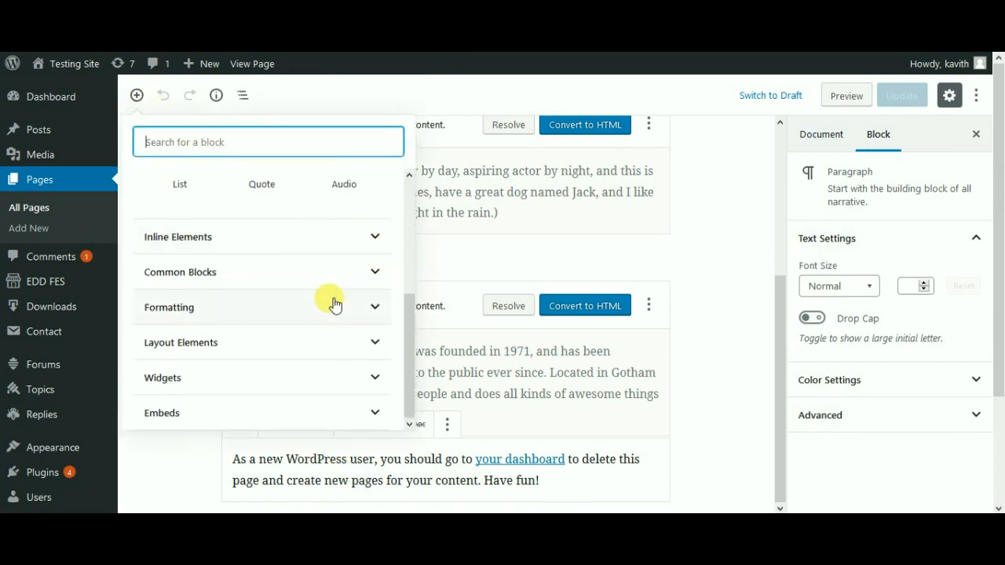
{"action": "left_click", "coordinate": [319, 309]}
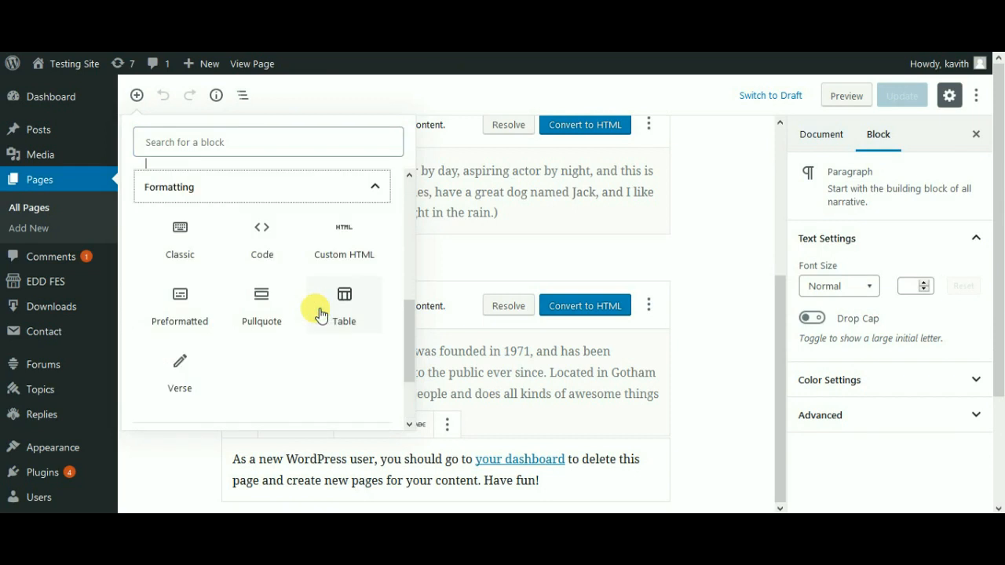
{"action": "left_click", "coordinate": [180, 229]}
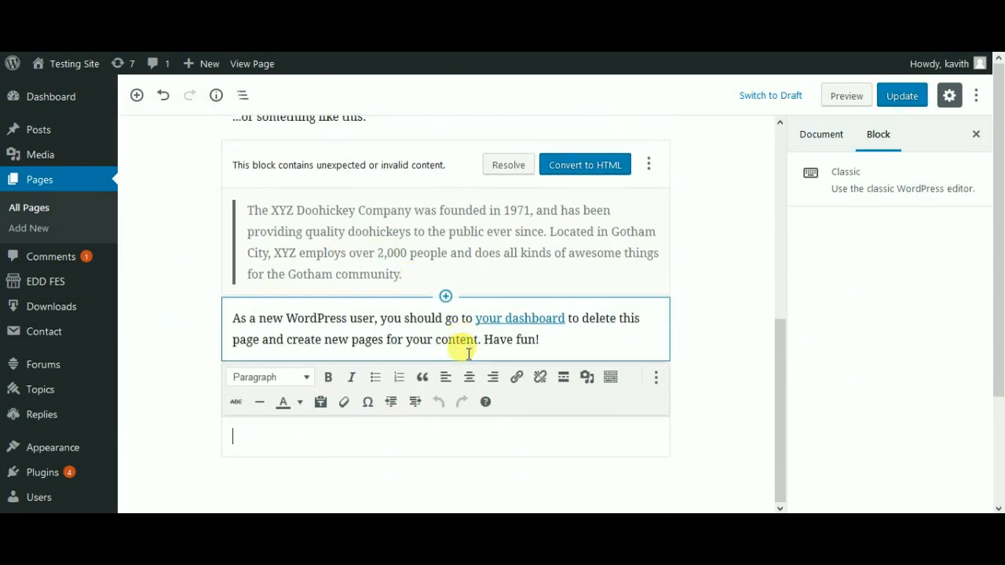
Copy the shortcode [wonderplugin_carousel id="2"] from the published carousel's message and paste it into the new Classic block.
{"action": "right_click", "coordinate": [273, 430]}
{"action": "left_click", "coordinate": [302, 325]}
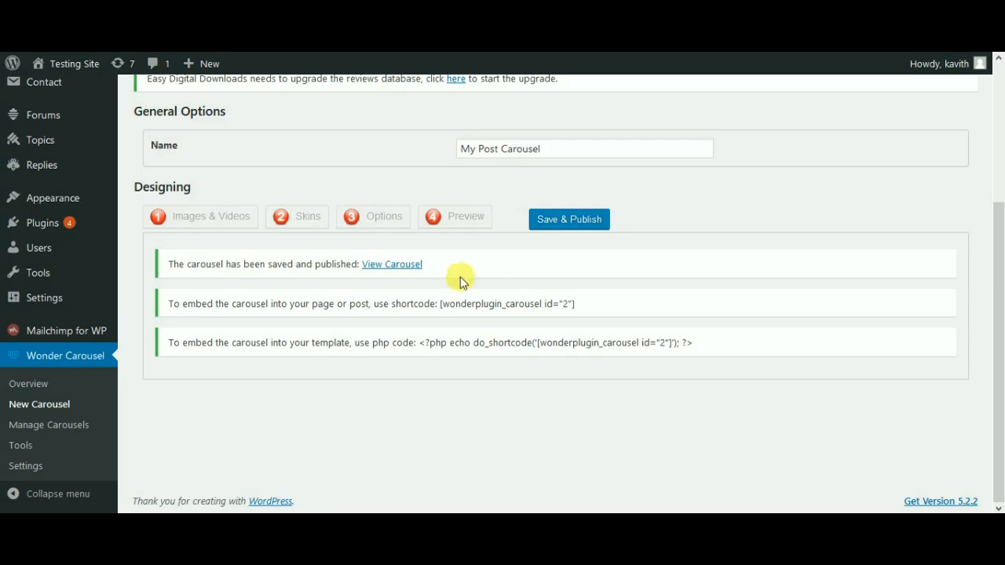
{"action": "left_click", "coordinate": [438, 298]}
{"action": "left_click_drag", "start_coordinate": [577, 304], "coordinate": [481, 305]}
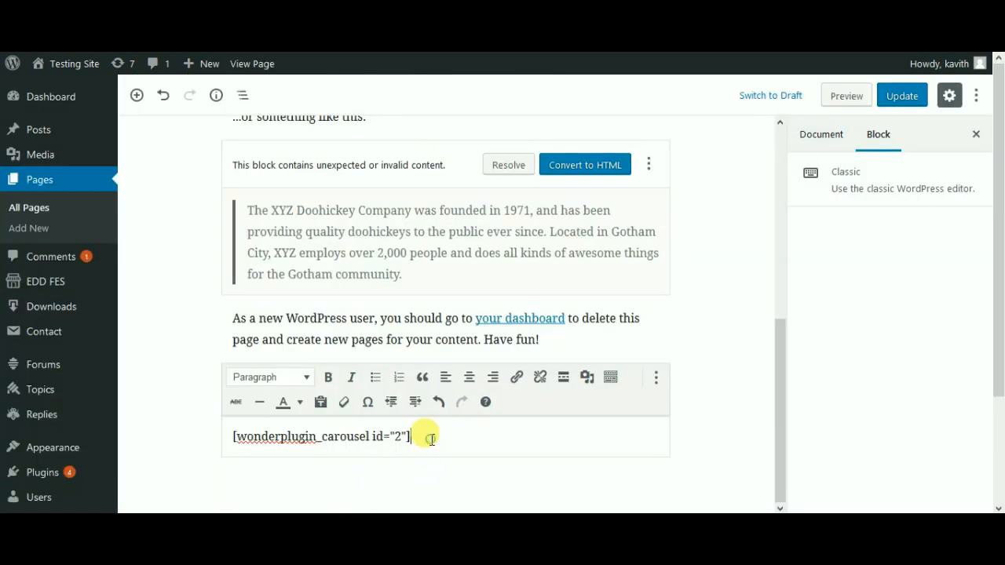
Preview the Sample Page and advance the embedded carousel at the end of its content.
{"action": "left_click", "coordinate": [842, 100]}
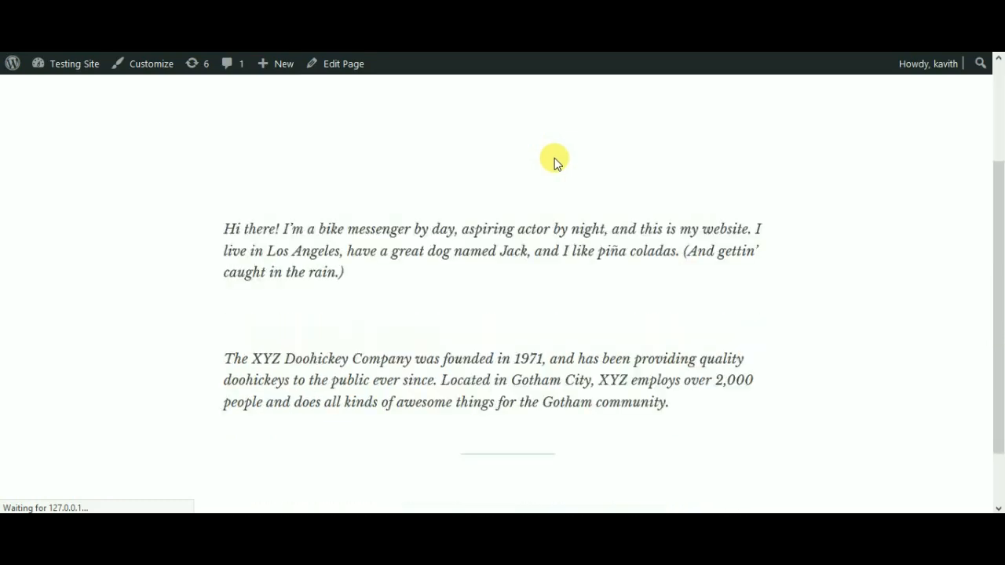
{"action": "scroll", "coordinate": [553, 157], "scroll_direction": "down", "scroll_amount": 5}
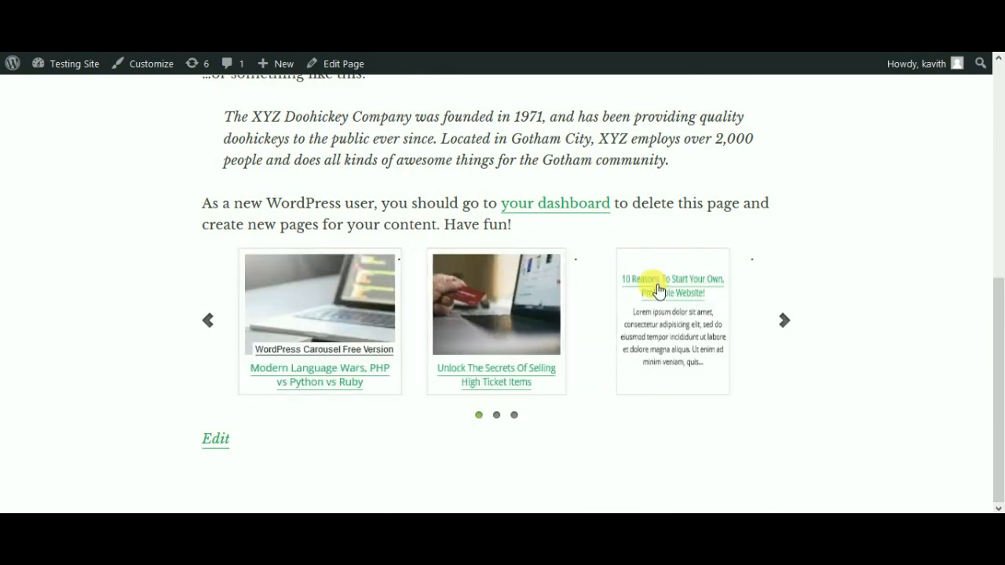
{"action": "left_click", "coordinate": [780, 329]}
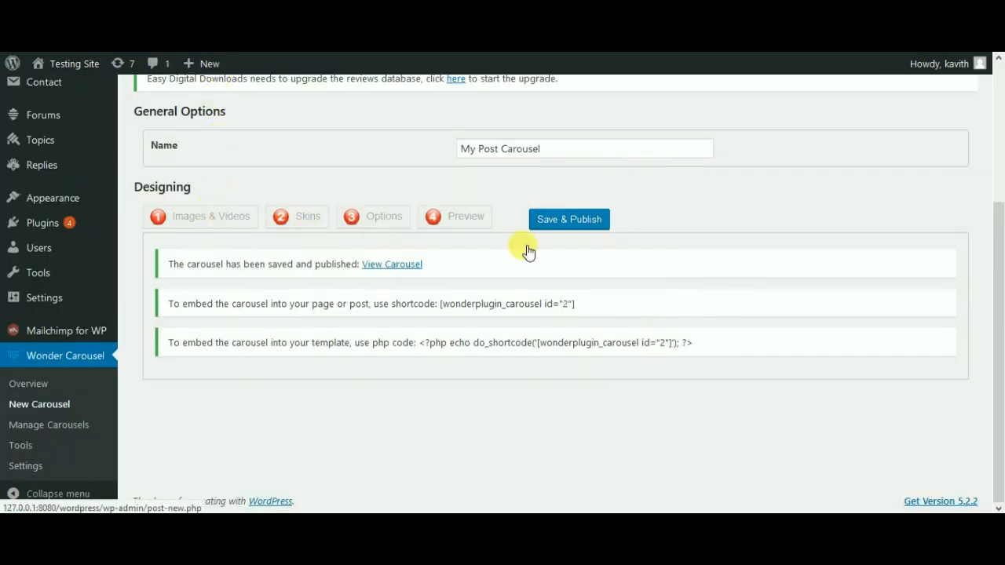
Change the skin of My Post Carousel to Read More, and save and publish it.
{"action": "left_click", "coordinate": [307, 235]}
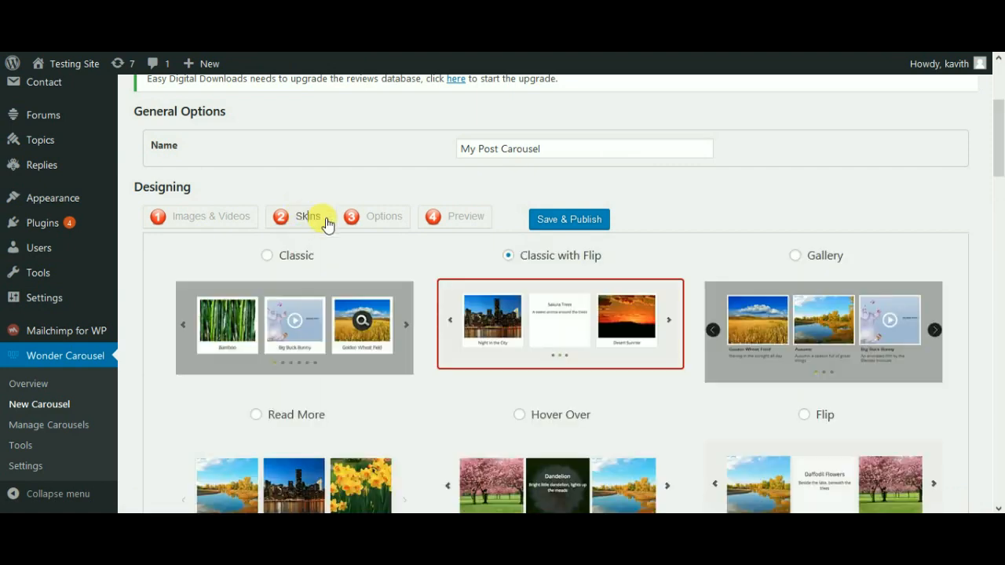
{"action": "scroll", "coordinate": [683, 332], "scroll_direction": "down", "scroll_amount": 3}
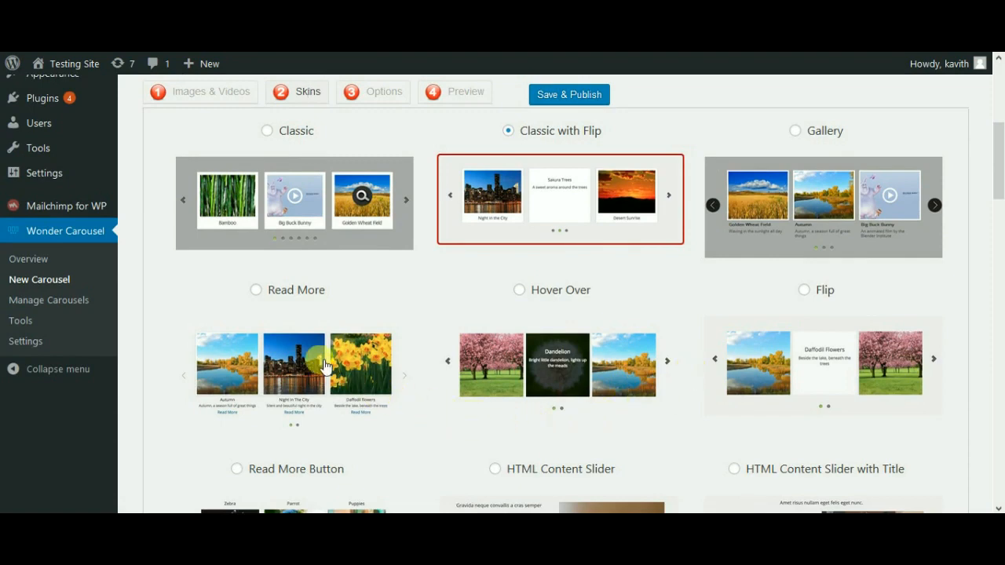
{"action": "left_click", "coordinate": [306, 346]}
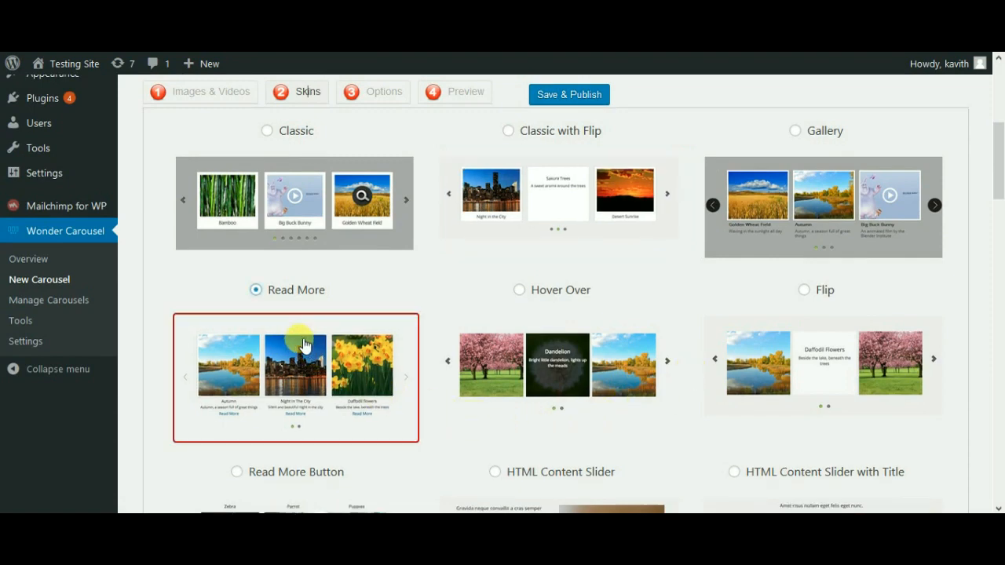
{"action": "left_click", "coordinate": [569, 95]}
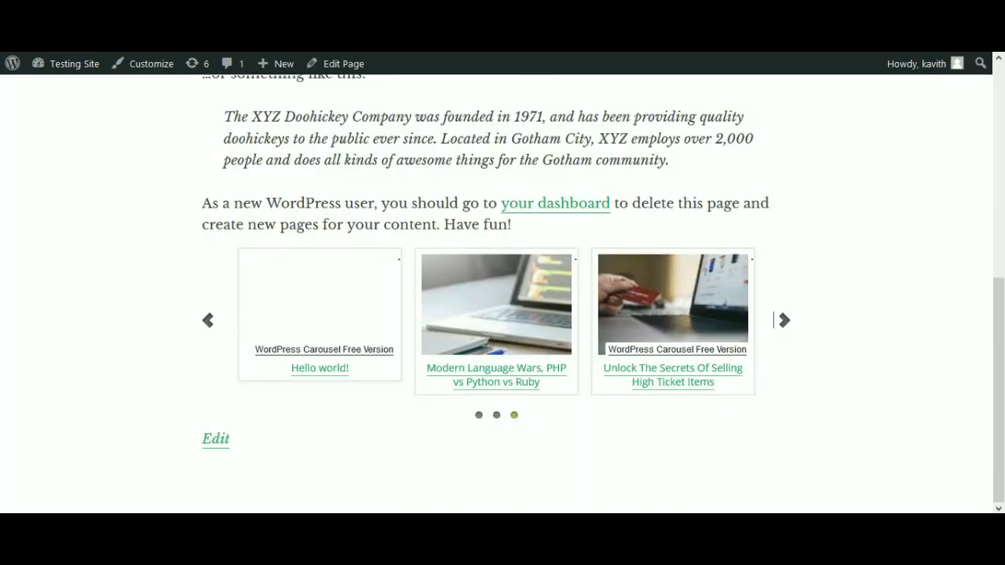
Reload the Sample Page preview and go to the carousel at the end of the content.
{"action": "right_click", "coordinate": [129, 187]}
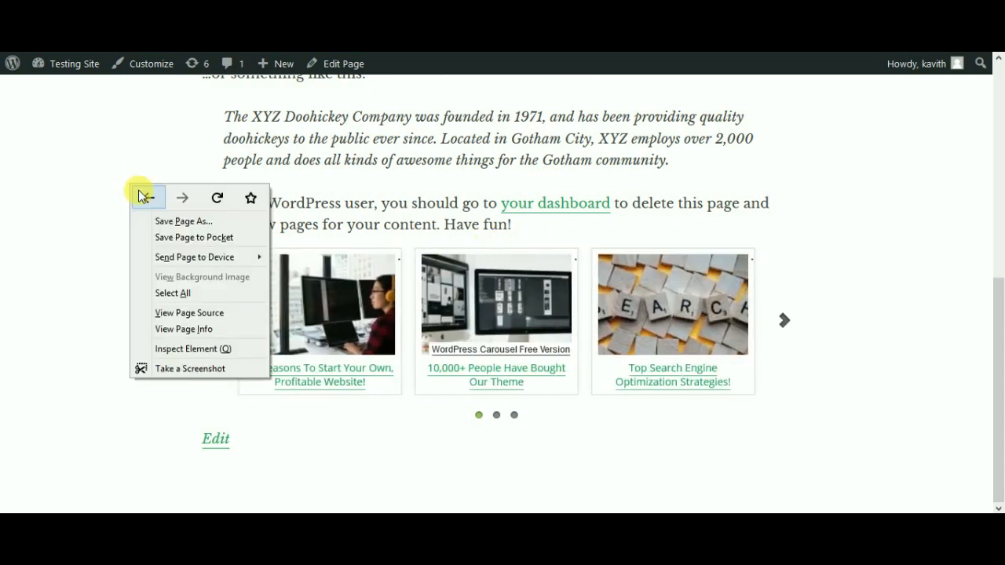
{"action": "left_click", "coordinate": [95, 167]}
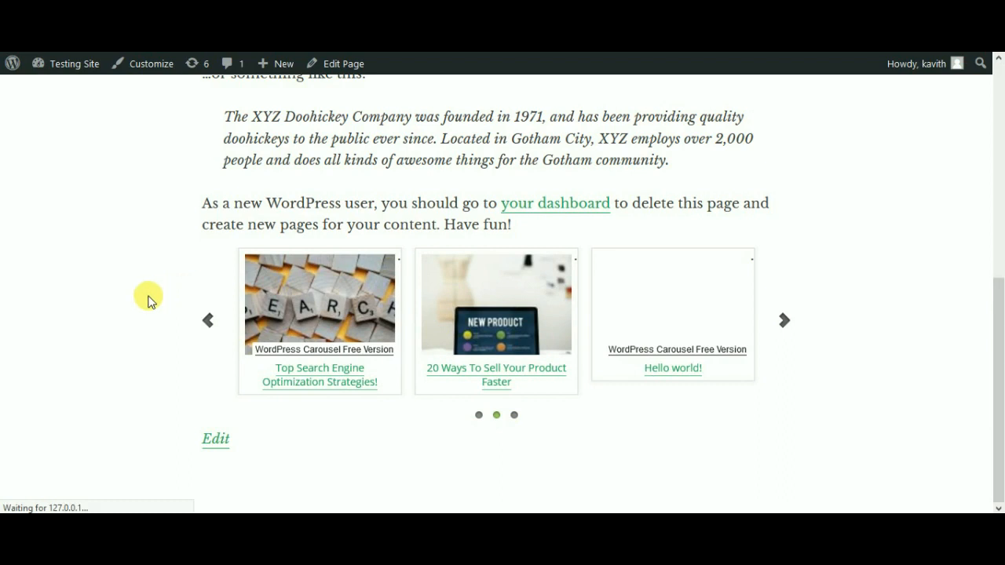
{"action": "left_click", "coordinate": [210, 328]}
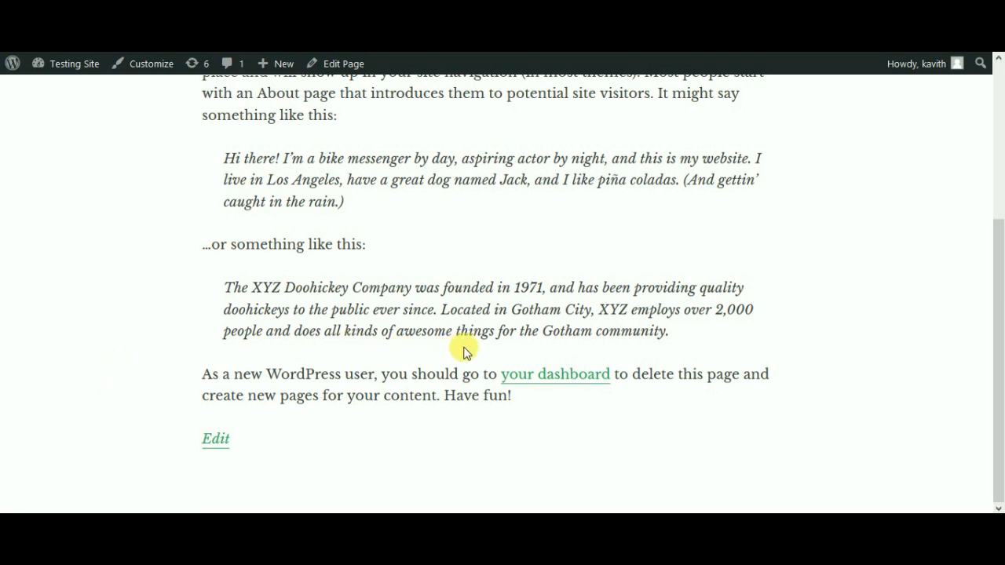
{"action": "scroll", "coordinate": [730, 333], "scroll_direction": "down", "scroll_amount": 2}
{"action": "scroll", "coordinate": [789, 330], "scroll_direction": "down", "scroll_amount": 2}
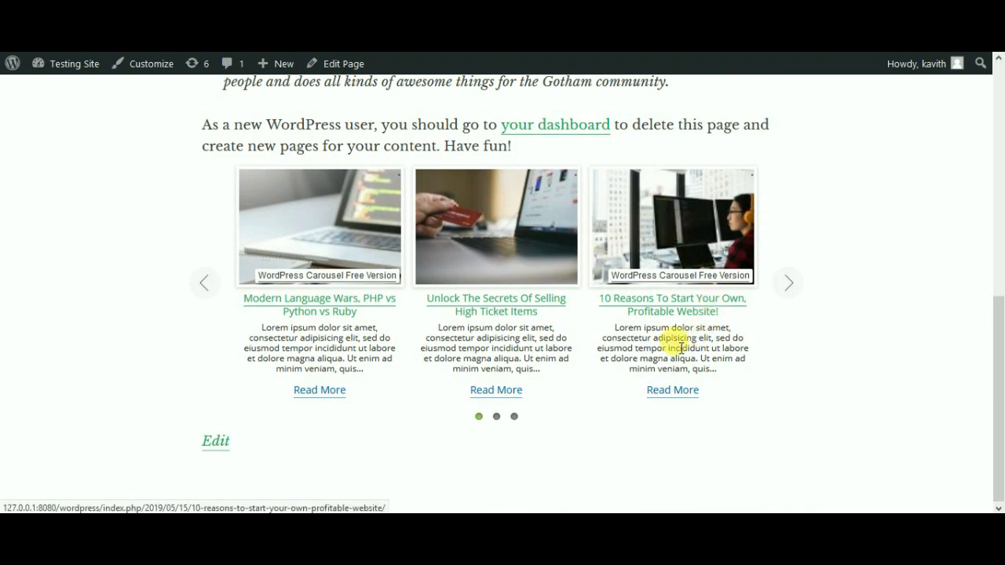
Browse forward and back through the post slides of the embedded carousel to check the Read More skin.
{"action": "left_click", "coordinate": [793, 279]}
{"action": "left_click", "coordinate": [794, 280]}
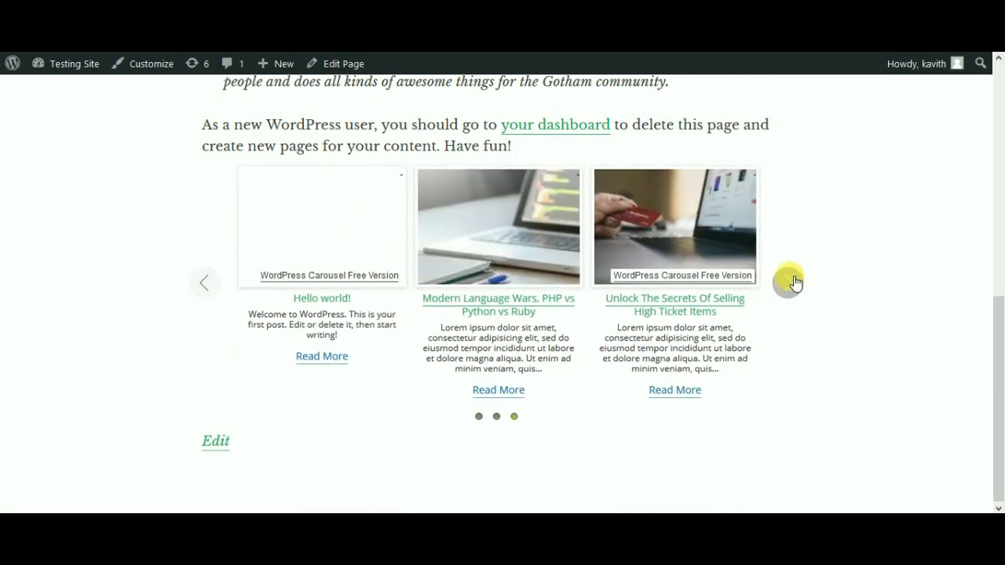
{"action": "left_click", "coordinate": [795, 279]}
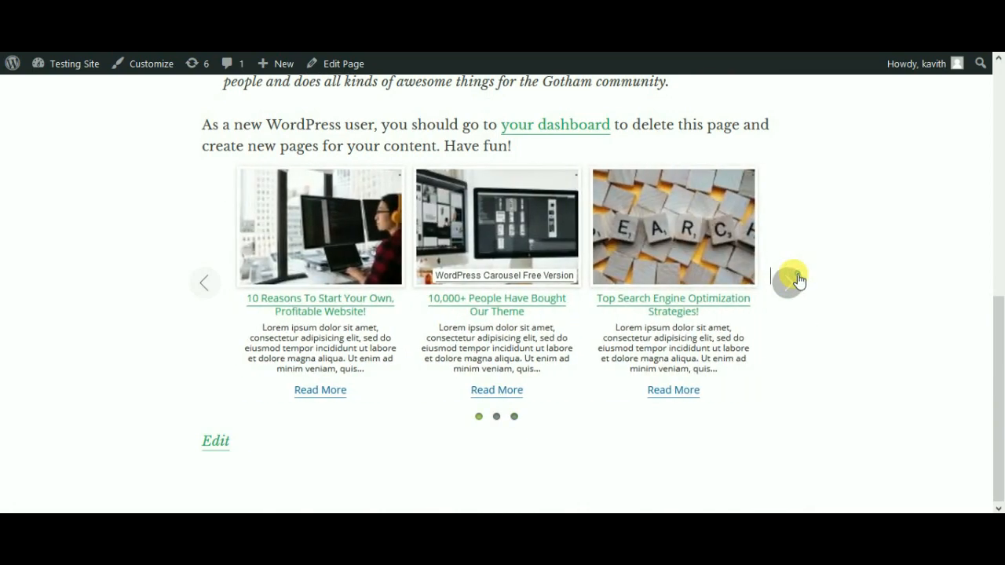
{"action": "left_click", "coordinate": [795, 281]}
{"action": "left_click", "coordinate": [797, 281]}
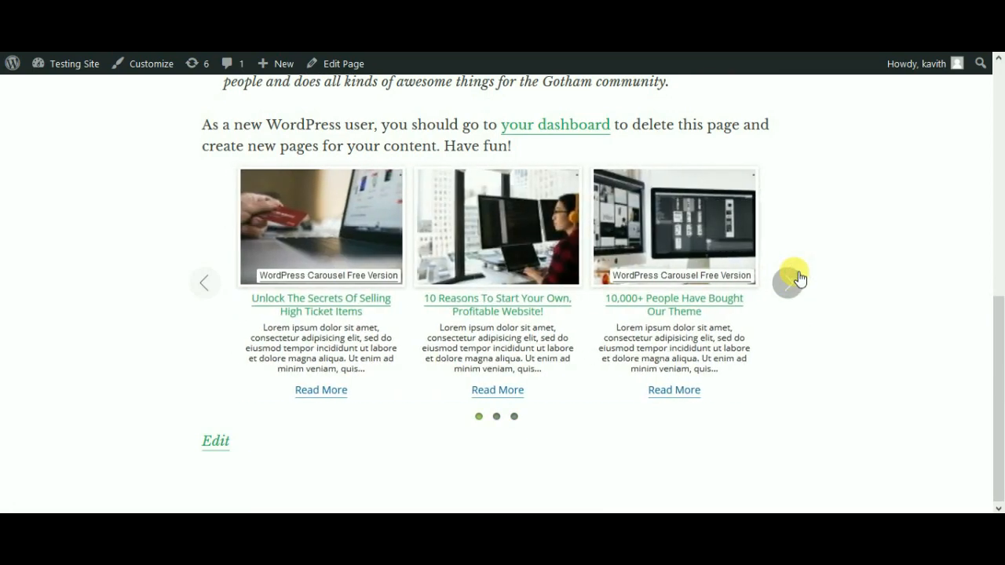
{"action": "left_click", "coordinate": [794, 277]}
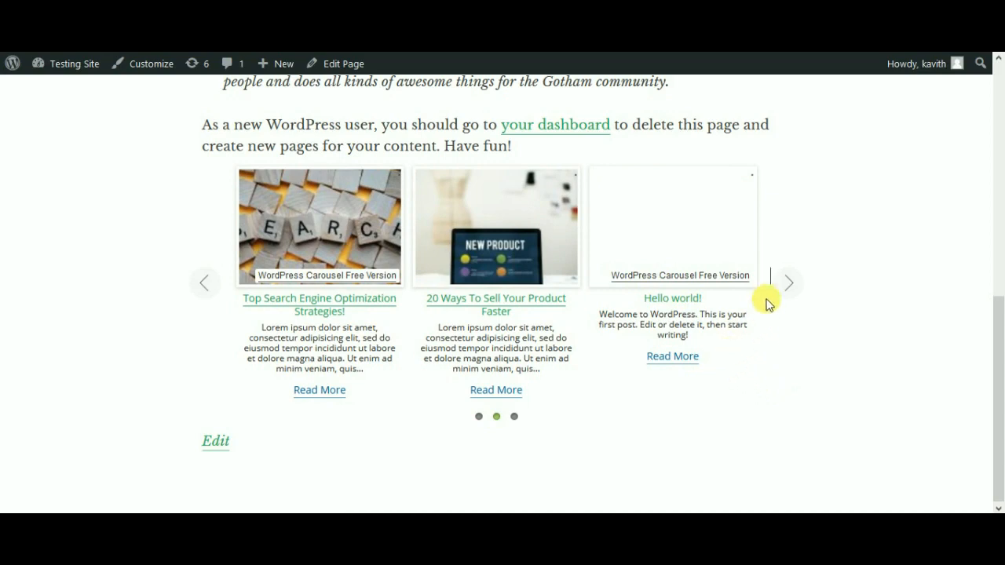
{"action": "left_click", "coordinate": [788, 282]}
{"action": "left_click", "coordinate": [788, 283]}
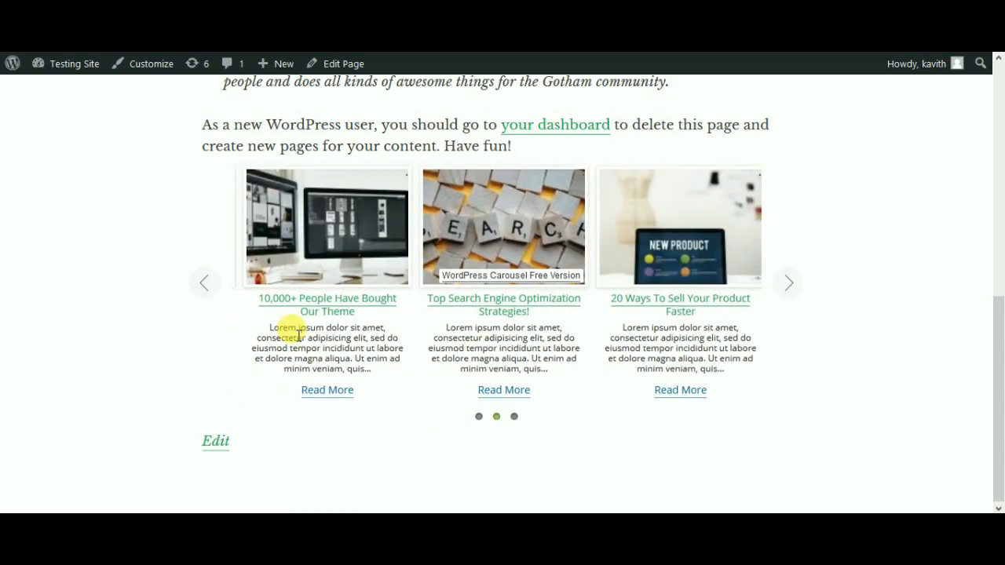
{"action": "left_click", "coordinate": [211, 293]}
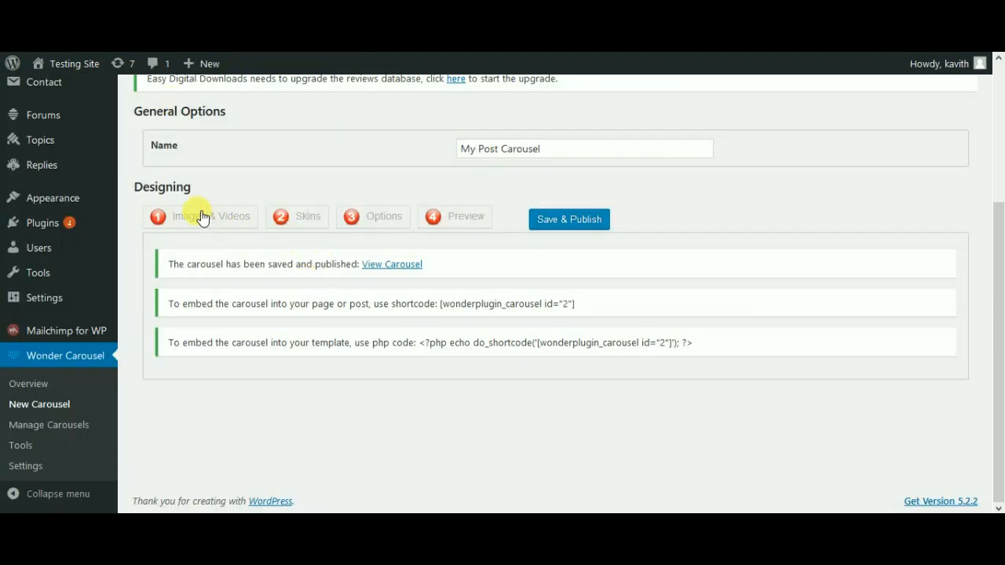
Open the list of existing carousels and clone My Post Carousel.
{"action": "left_click", "coordinate": [214, 224]}
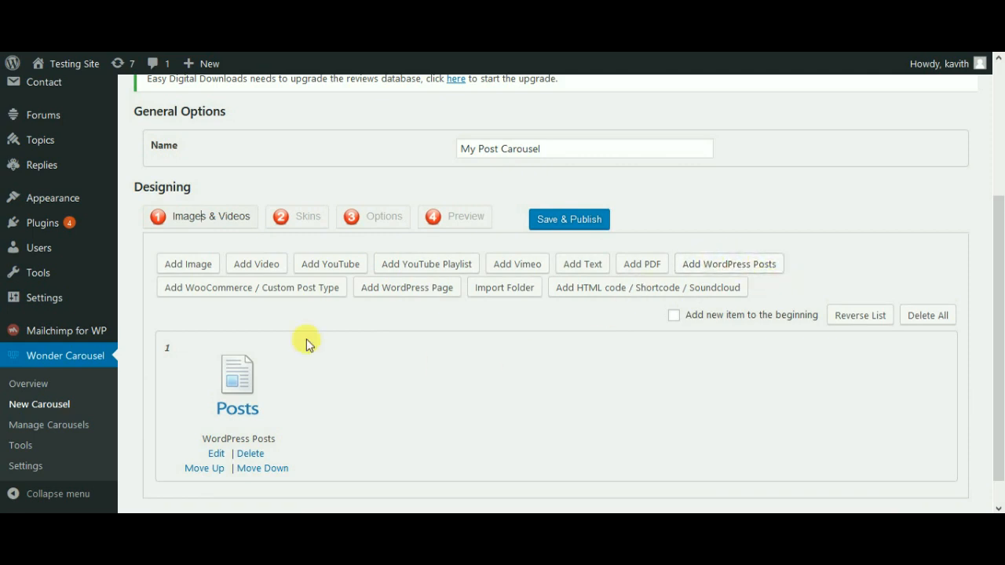
{"action": "left_click", "coordinate": [77, 427]}
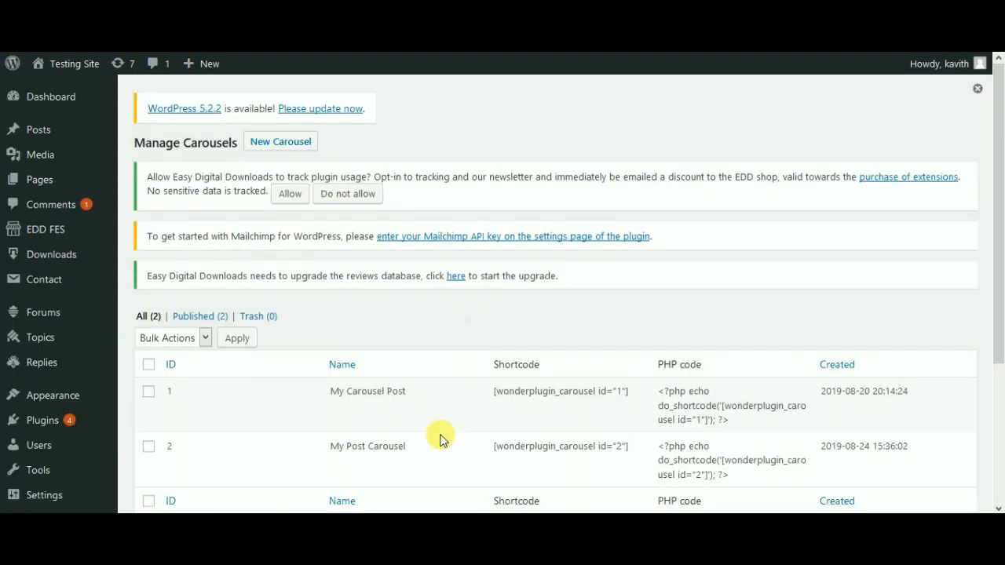
{"action": "scroll", "coordinate": [477, 456], "scroll_direction": "down", "scroll_amount": 3}
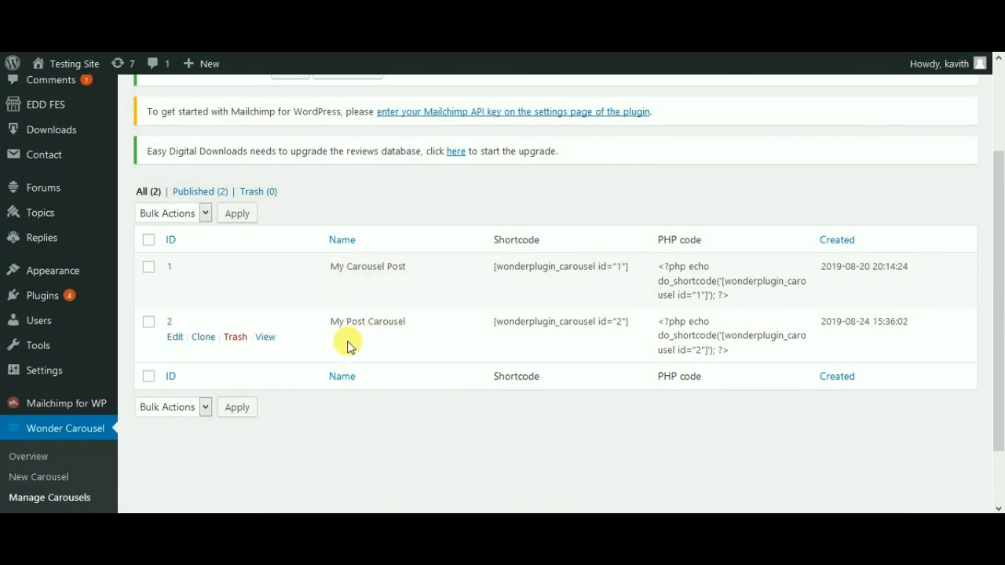
{"action": "left_click_drag", "start_coordinate": [328, 321], "coordinate": [415, 325]}
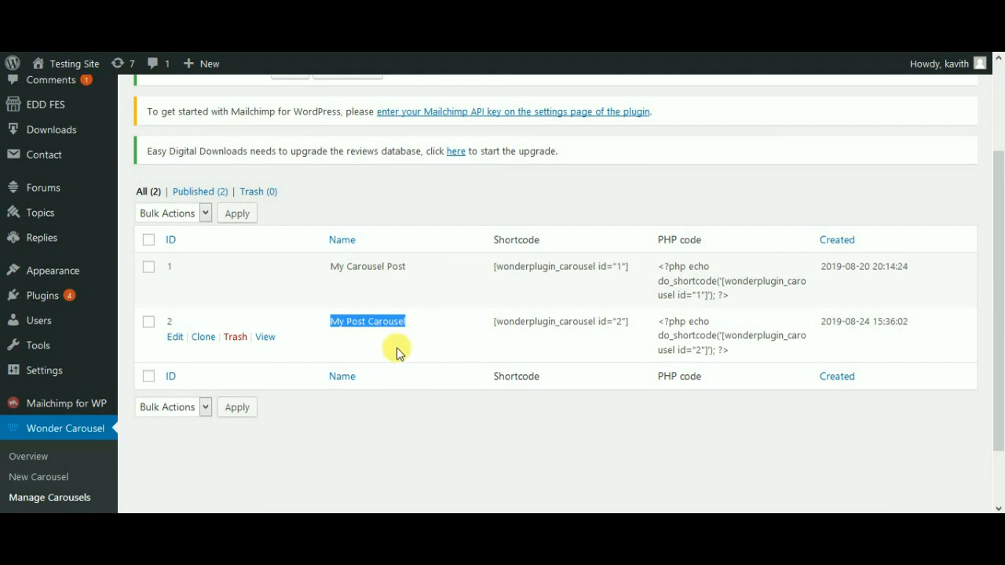
{"action": "left_click_drag", "start_coordinate": [330, 264], "coordinate": [400, 267]}
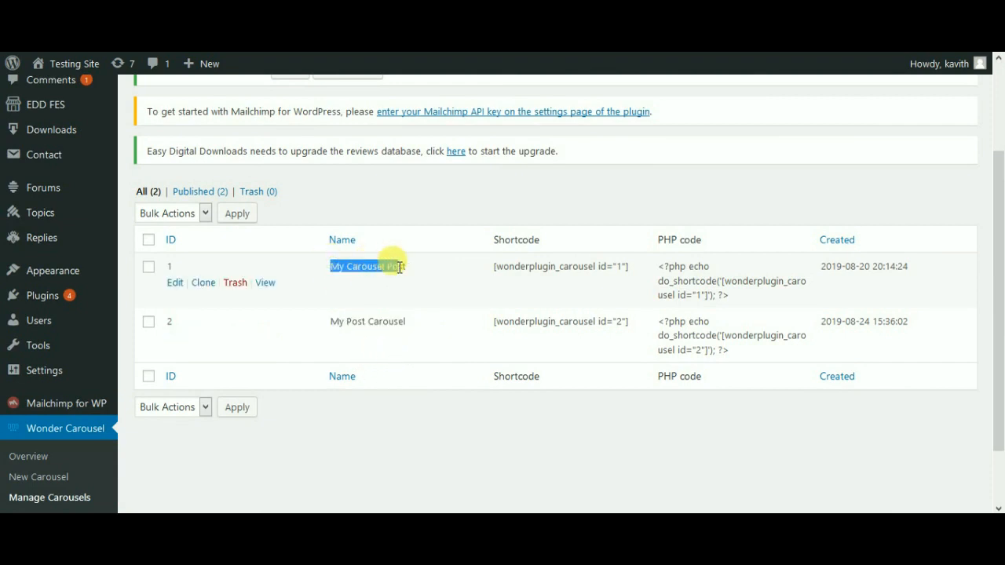
{"action": "left_click", "coordinate": [413, 378]}
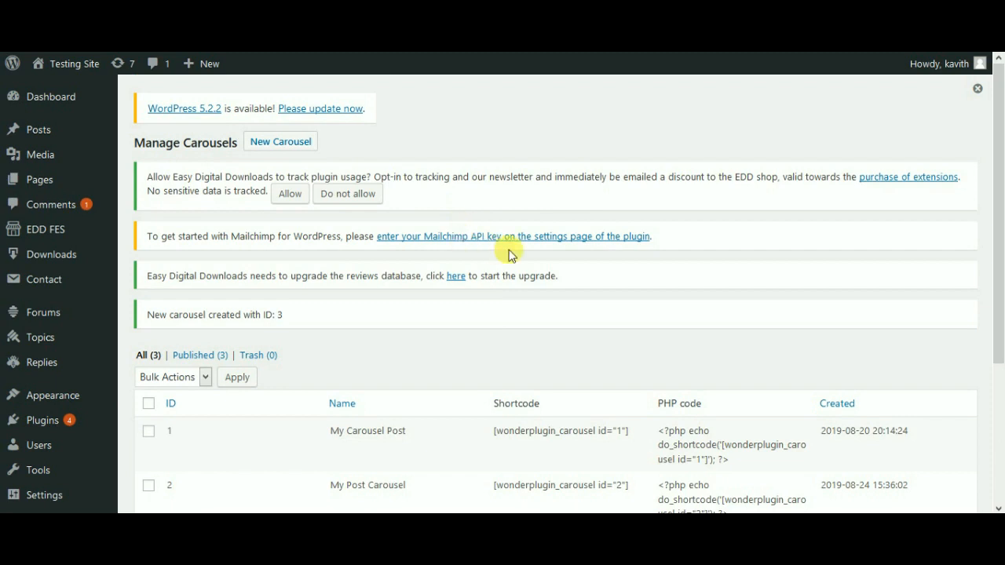
Compare the shortcode of My Post Carousel Copy with that of the original My Post Carousel.
{"action": "scroll", "coordinate": [511, 251], "scroll_direction": "down", "scroll_amount": 3}
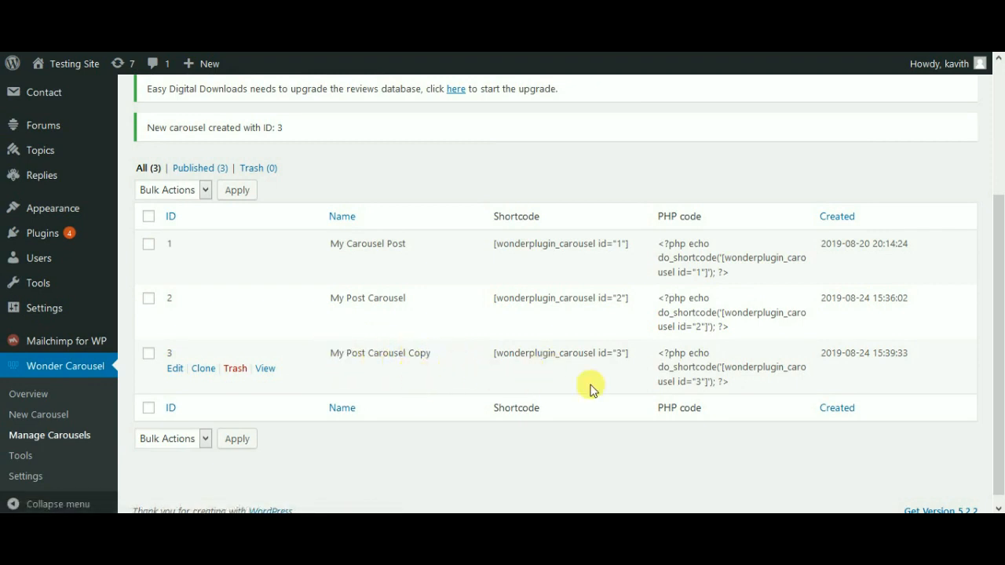
{"action": "left_click_drag", "start_coordinate": [636, 355], "coordinate": [495, 353]}
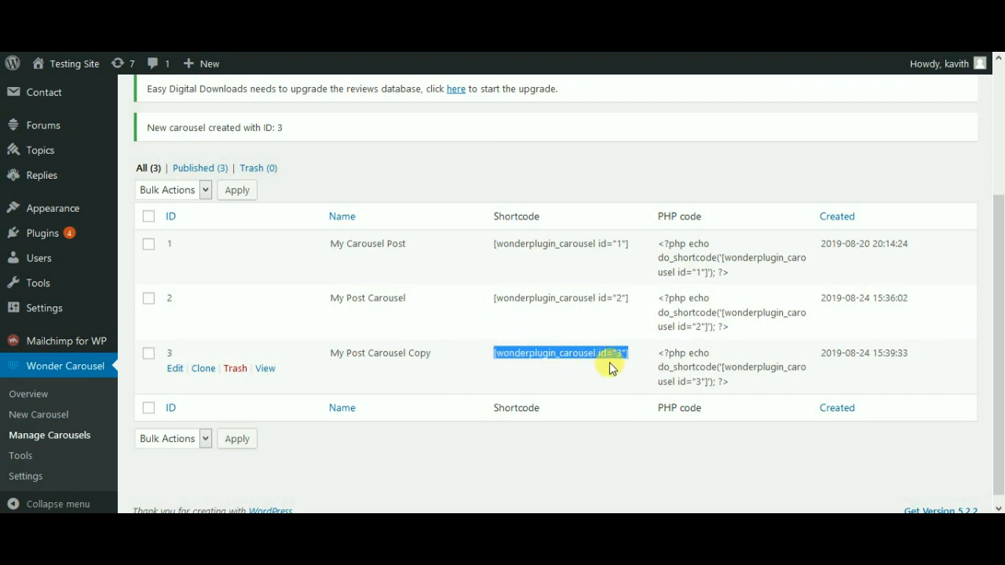
{"action": "left_click", "coordinate": [630, 294]}
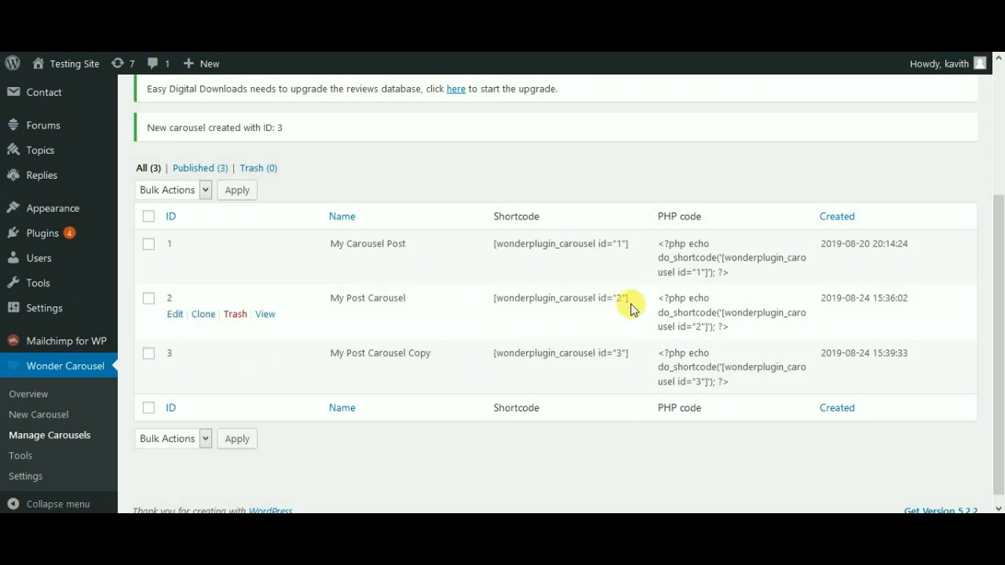
{"action": "left_click_drag", "start_coordinate": [631, 301], "coordinate": [497, 296]}
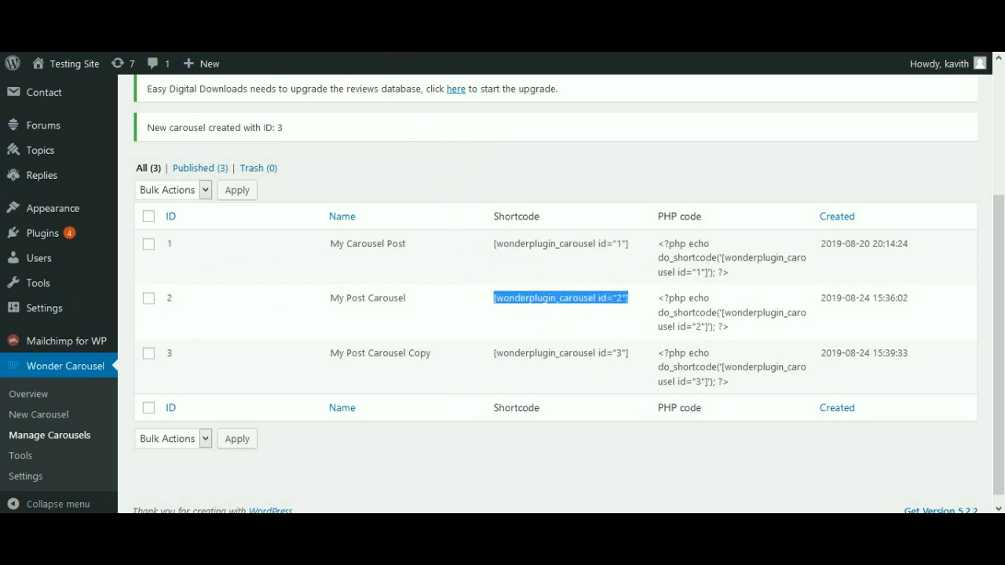
Check the embedded carousel on the Sample Page for the free-version label over its slide images.
{"action": "key", "text": "ctrl+Tab"}
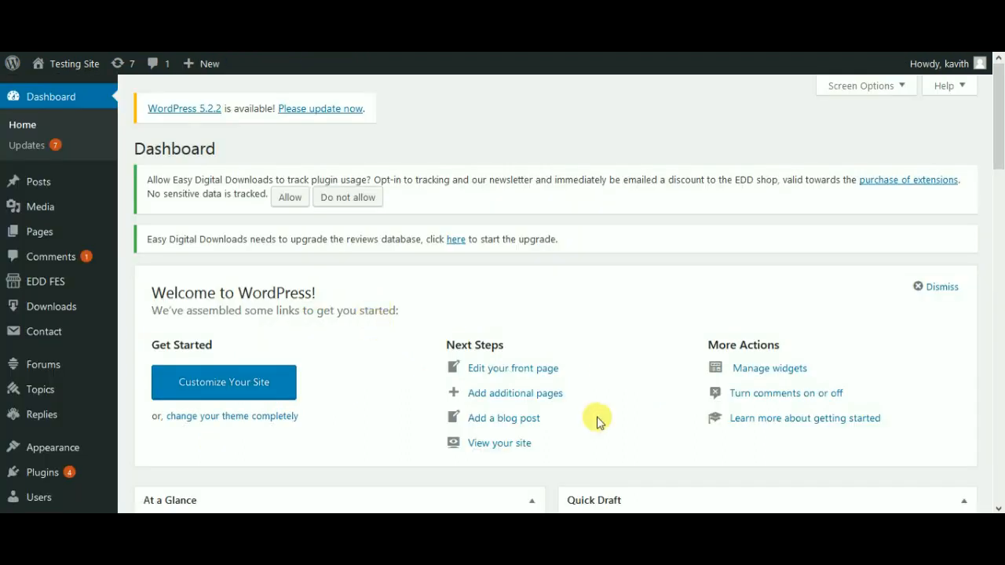
{"action": "left_click", "coordinate": [571, 525]}
{"action": "left_click", "coordinate": [450, 383]}
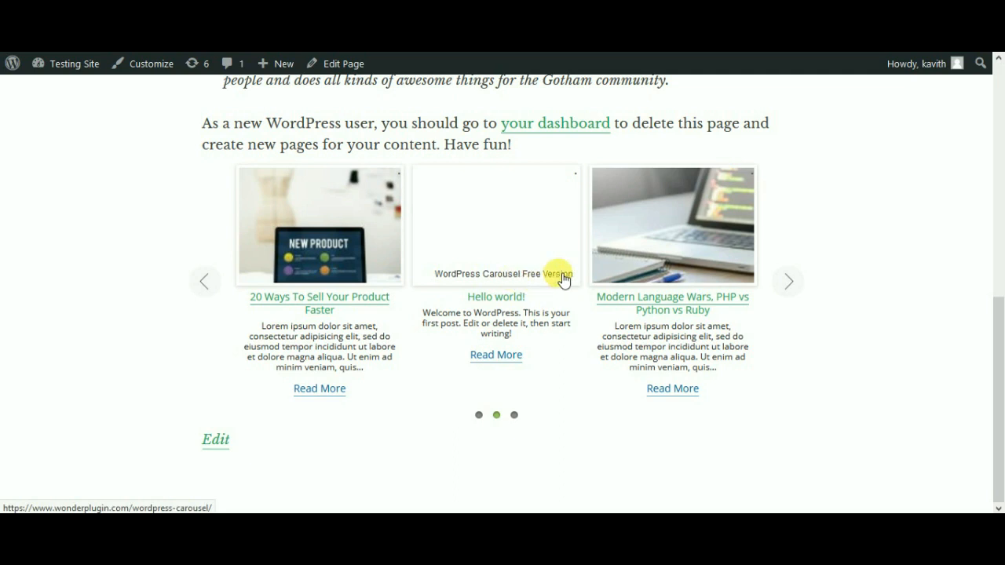
{"action": "left_click", "coordinate": [783, 287]}
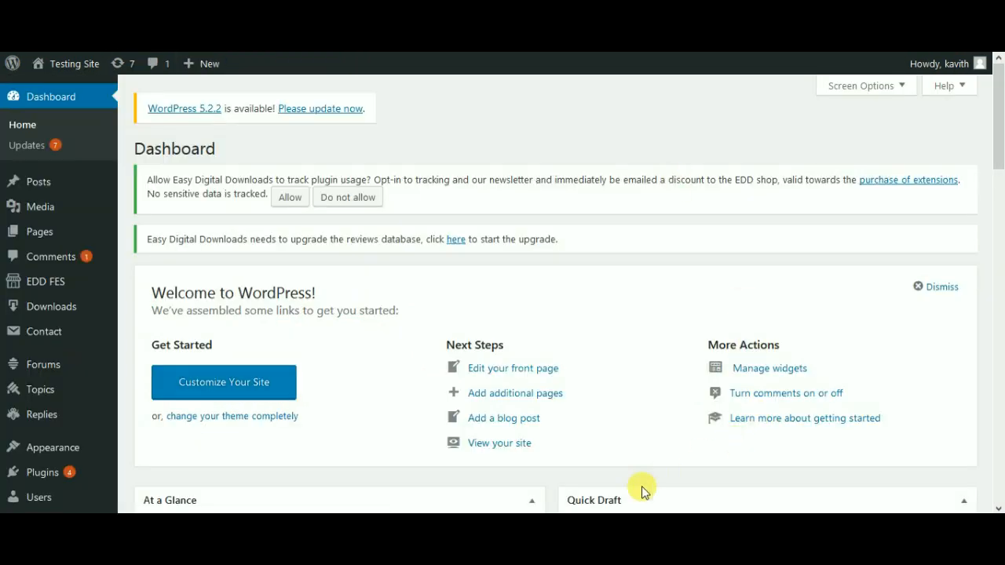
Switch to Notepad, copy both CSS rules for .amazingcarousel-image div and .amazingcarousel-image div a, and return to the dashboard.
{"action": "left_click", "coordinate": [561, 526]}
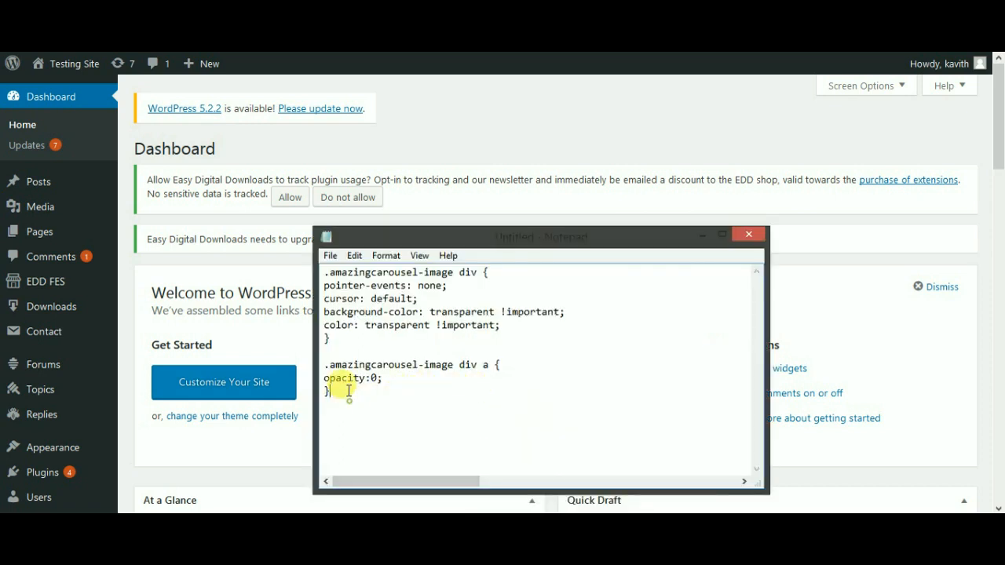
{"action": "left_click_drag", "start_coordinate": [336, 393], "coordinate": [323, 271]}
{"action": "right_click", "coordinate": [375, 296]}
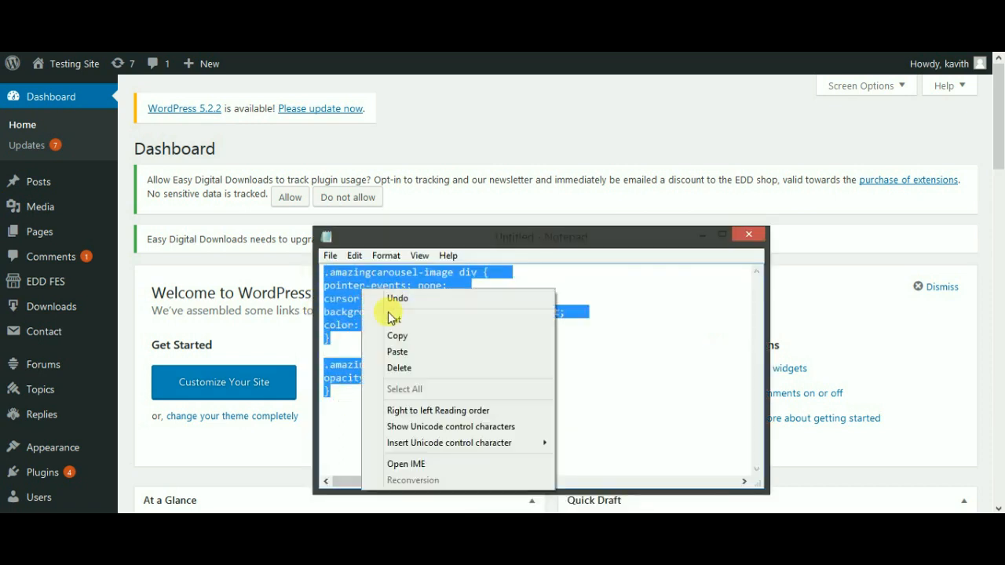
{"action": "left_click", "coordinate": [398, 337]}
{"action": "left_click", "coordinate": [507, 143]}
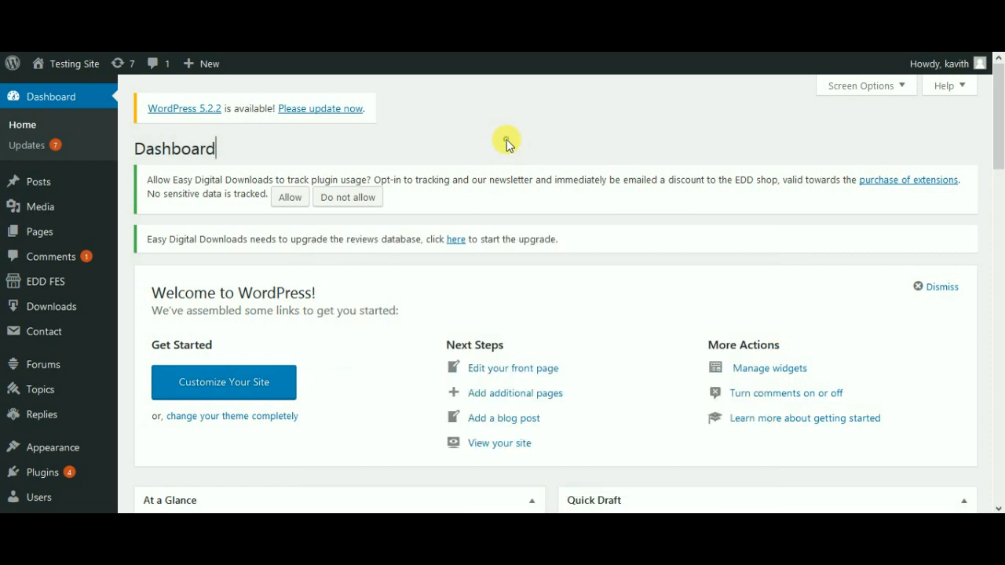
Open the theme's Customize page in a new browser tab and switch to it.
{"action": "scroll", "coordinate": [79, 398], "scroll_direction": "down", "scroll_amount": 1}
{"action": "scroll", "coordinate": [78, 398], "scroll_direction": "down", "scroll_amount": 1}
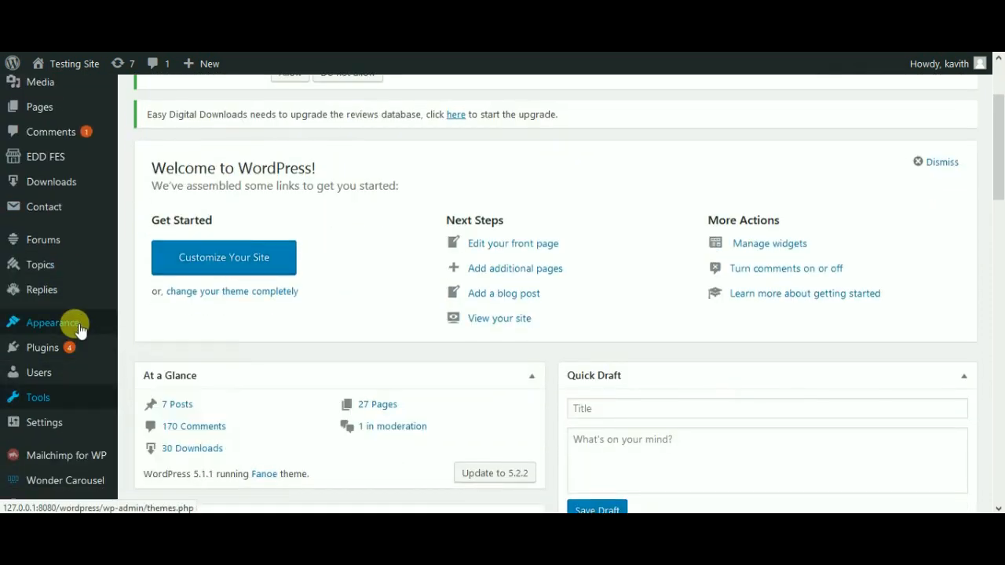
{"action": "mouse_move", "coordinate": [76, 324]}
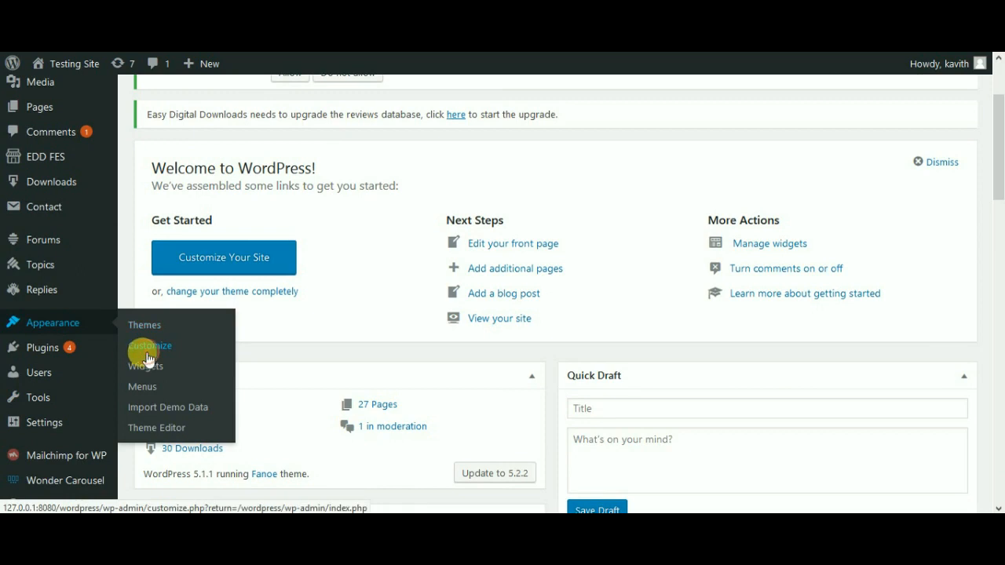
{"action": "right_click", "coordinate": [148, 358]}
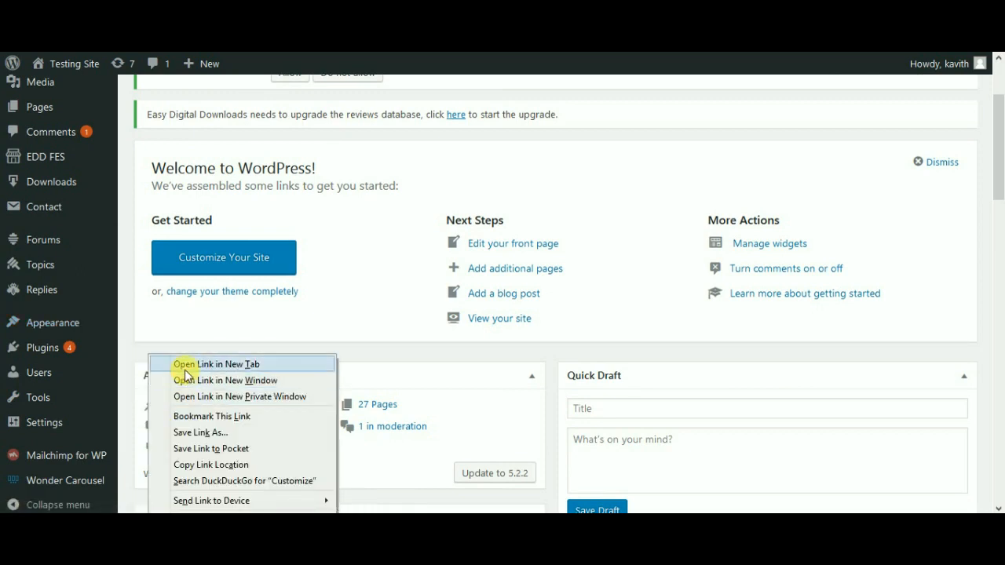
{"action": "left_click", "coordinate": [186, 365]}
{"action": "left_click", "coordinate": [224, 257]}
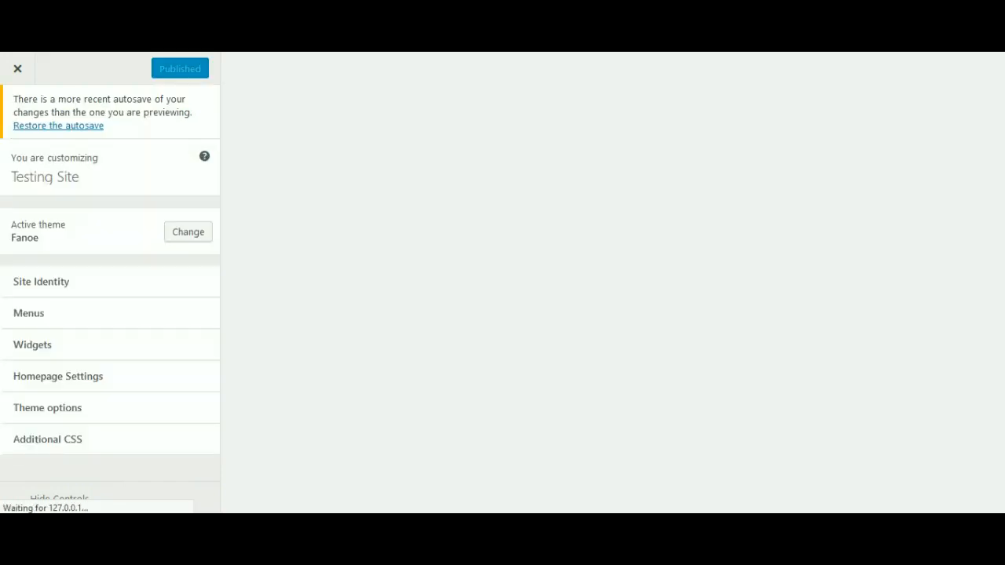
Paste the copied .amazingcarousel-image rules into the site's Additional CSS and publish the change.
{"action": "left_click", "coordinate": [147, 439]}
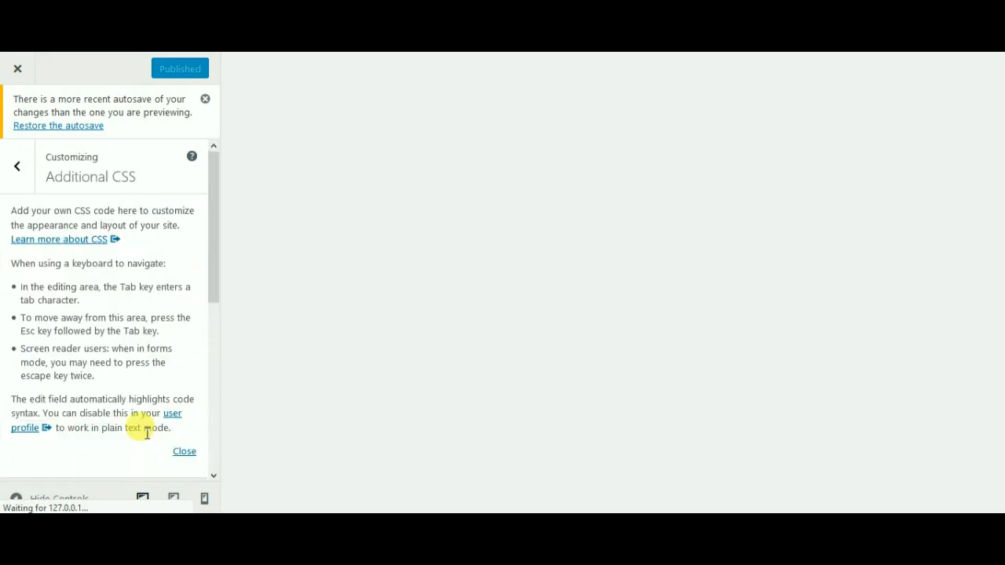
{"action": "scroll", "coordinate": [153, 330], "scroll_direction": "down", "scroll_amount": 5}
{"action": "left_click", "coordinate": [117, 248]}
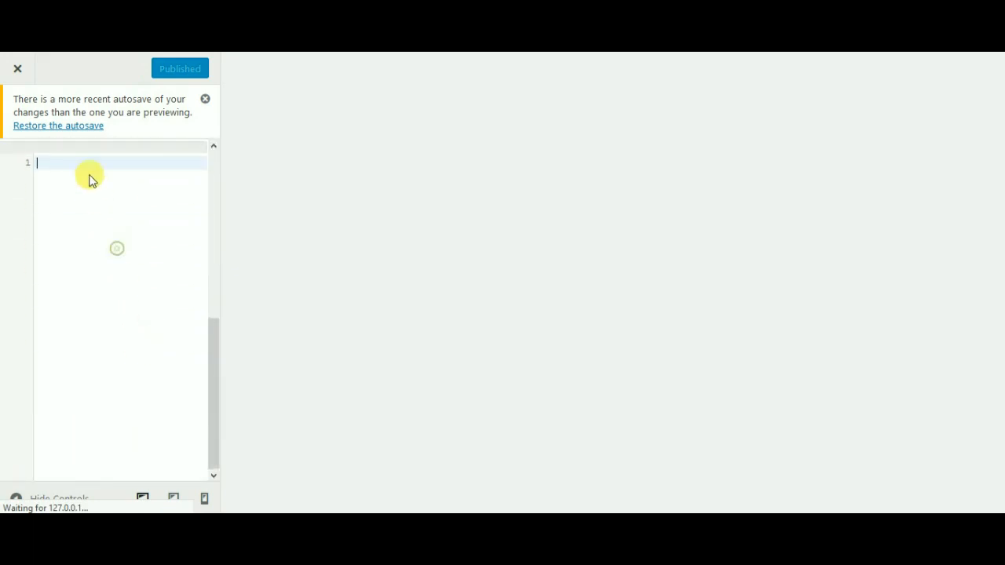
{"action": "right_click", "coordinate": [85, 166]}
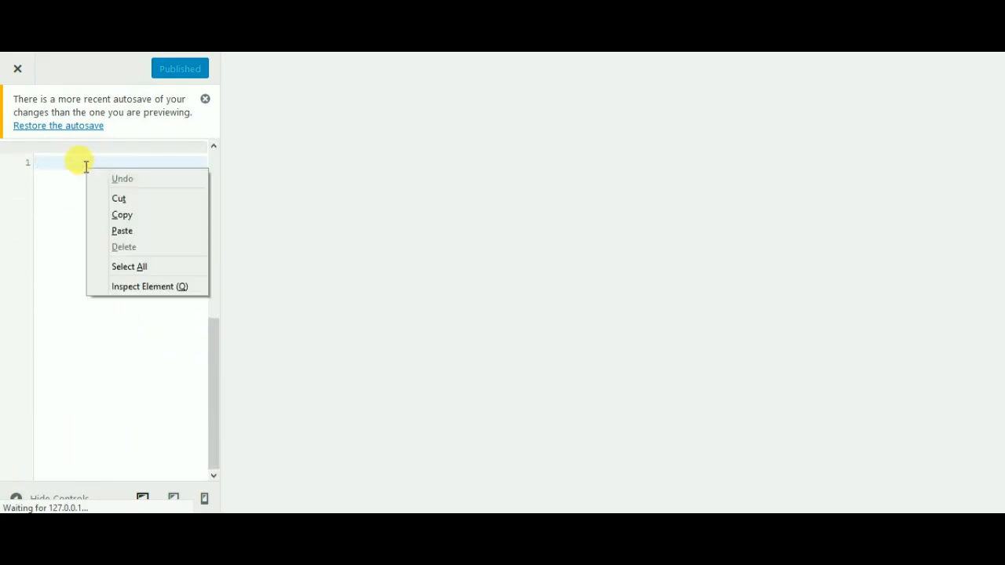
{"action": "left_click", "coordinate": [124, 231]}
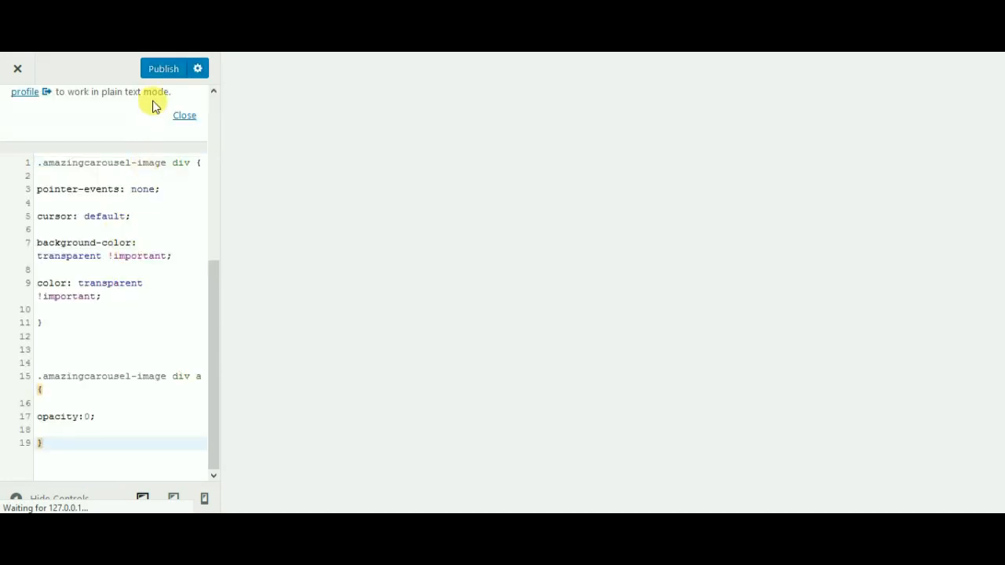
{"action": "left_click", "coordinate": [167, 67]}
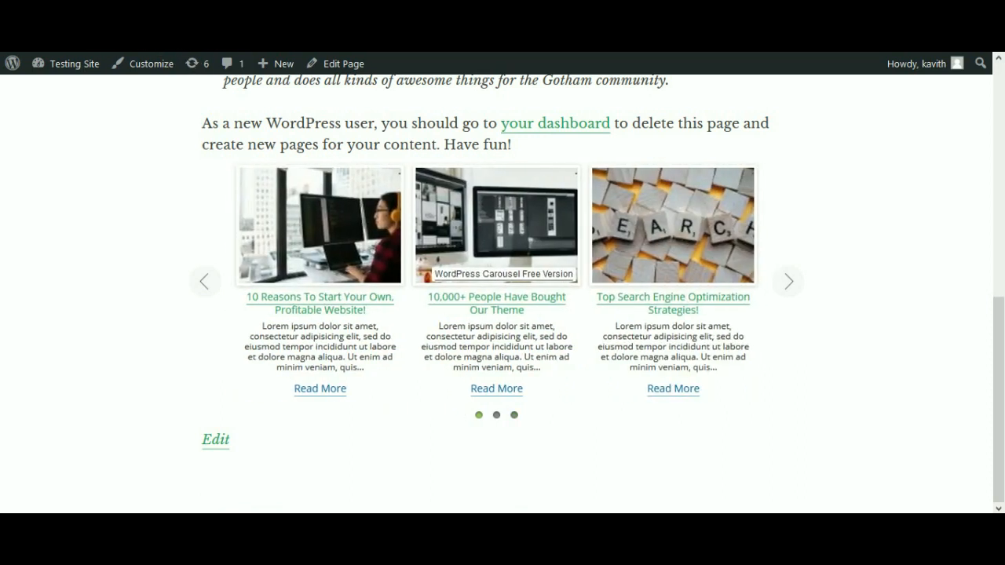
Reload the Sample Page and browse the carousel slides forward and back to check whether the free-version label is hidden.
{"action": "key", "text": "F5"}
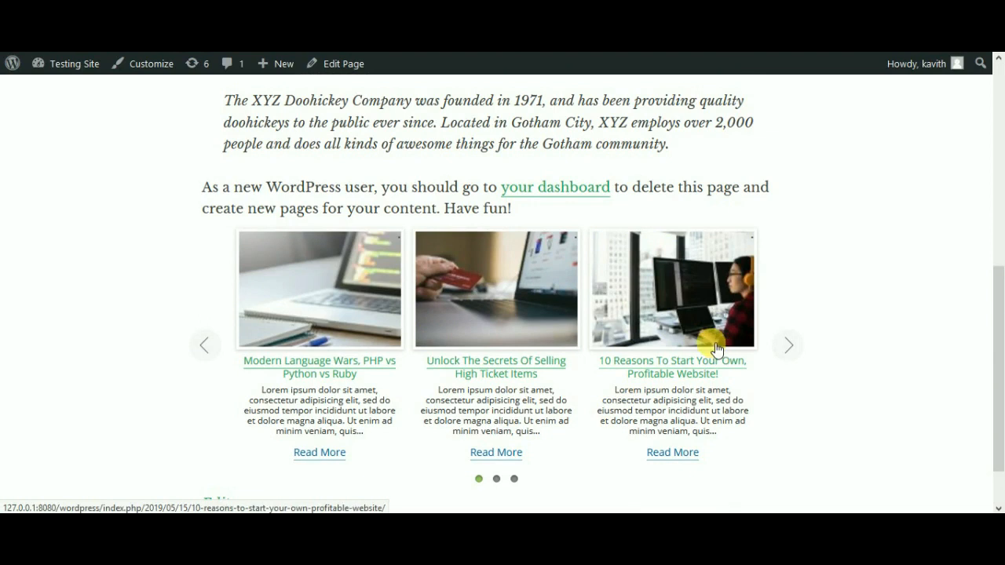
{"action": "left_click", "coordinate": [782, 358]}
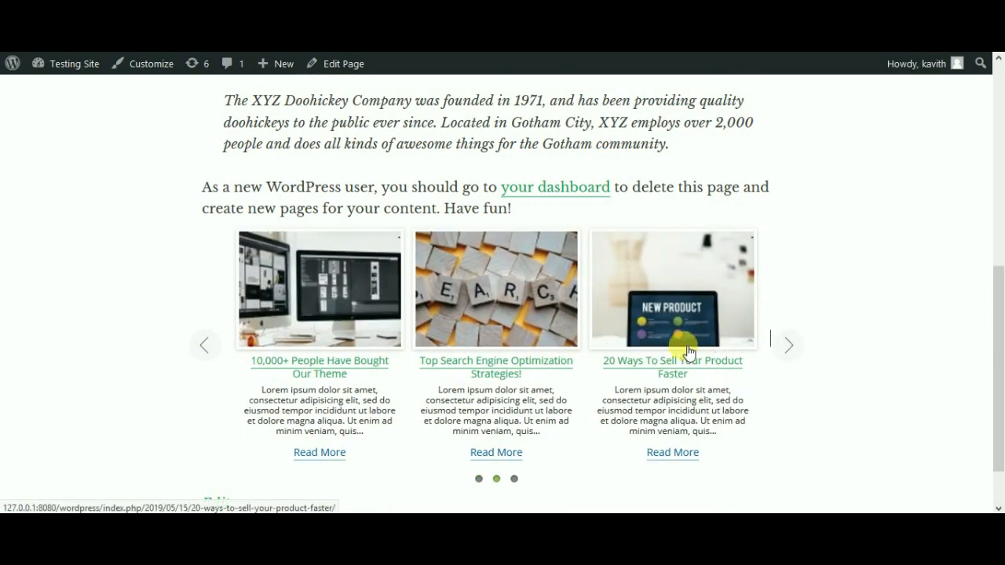
{"action": "left_click", "coordinate": [202, 345]}
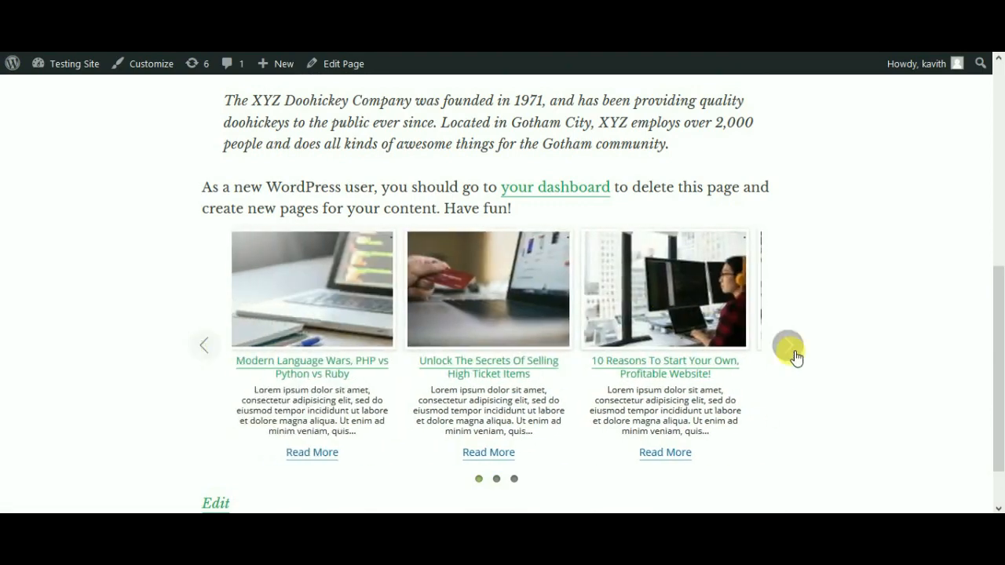
{"action": "left_click", "coordinate": [792, 357]}
{"action": "left_click", "coordinate": [781, 358]}
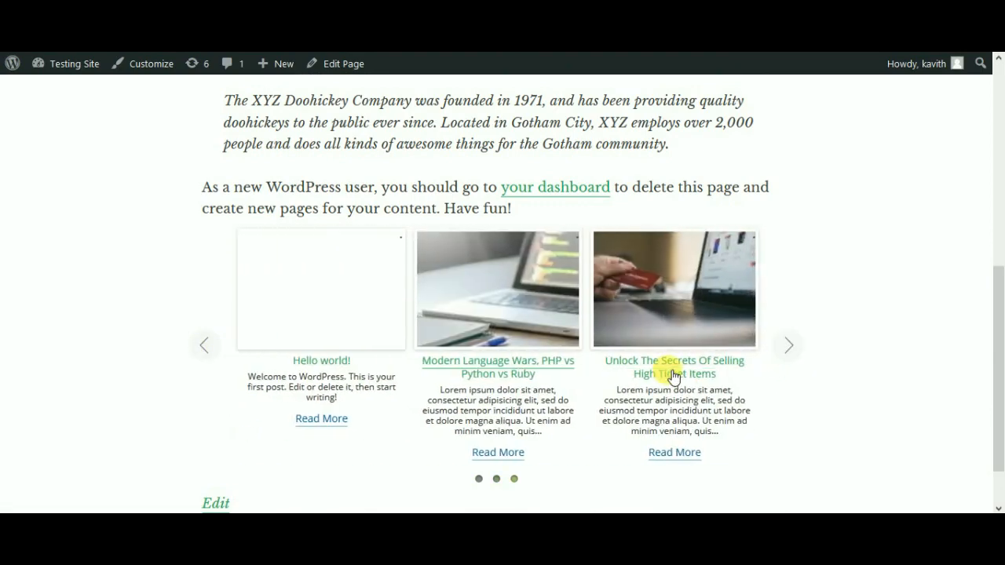
{"action": "left_click", "coordinate": [791, 358]}
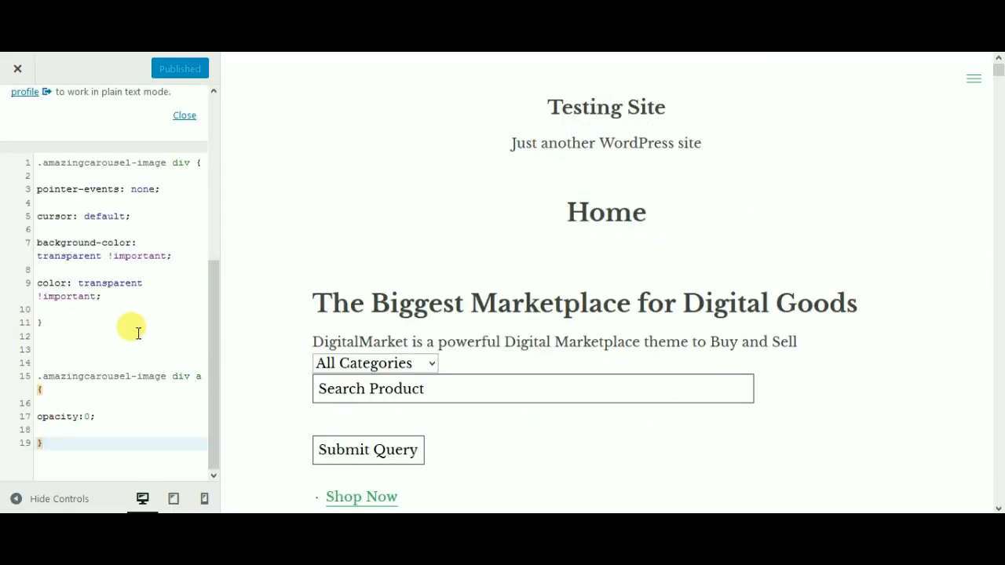
{"action": "left_click", "coordinate": [133, 321]}
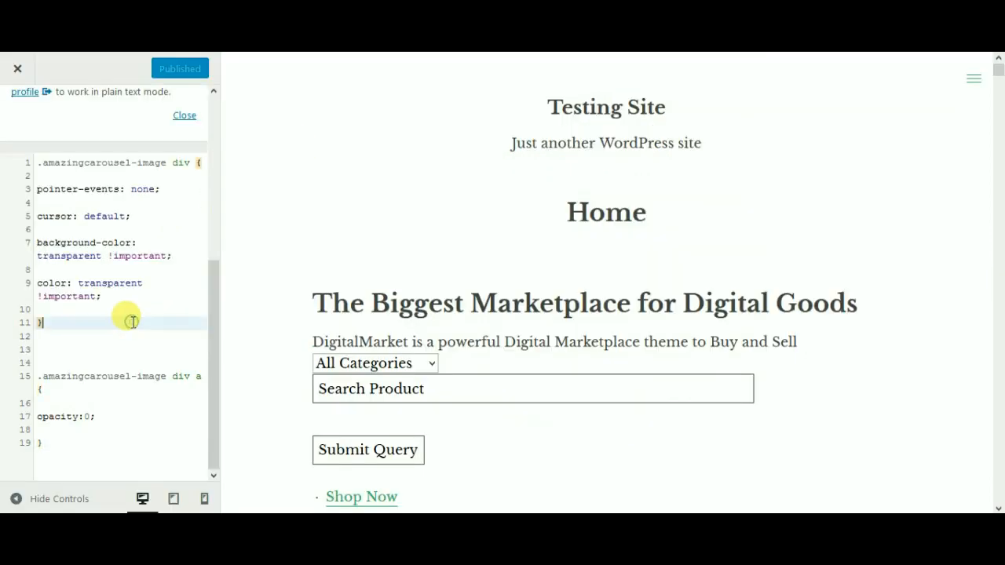